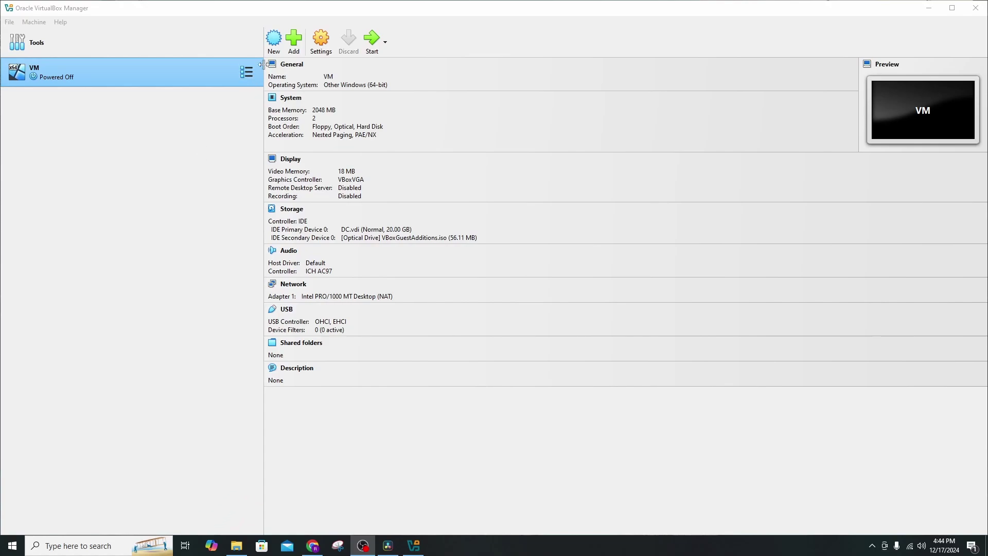
Create a VM named Client from the Windows 11 client evaluation ISO as Windows 11 (64-bit).
left_click(274, 41)
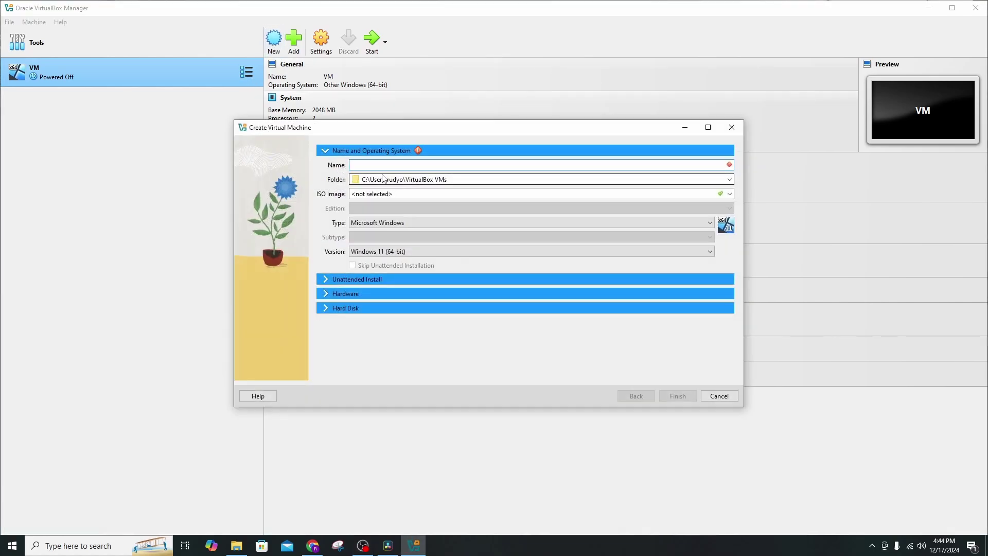
left_click(383, 164)
type("Client")
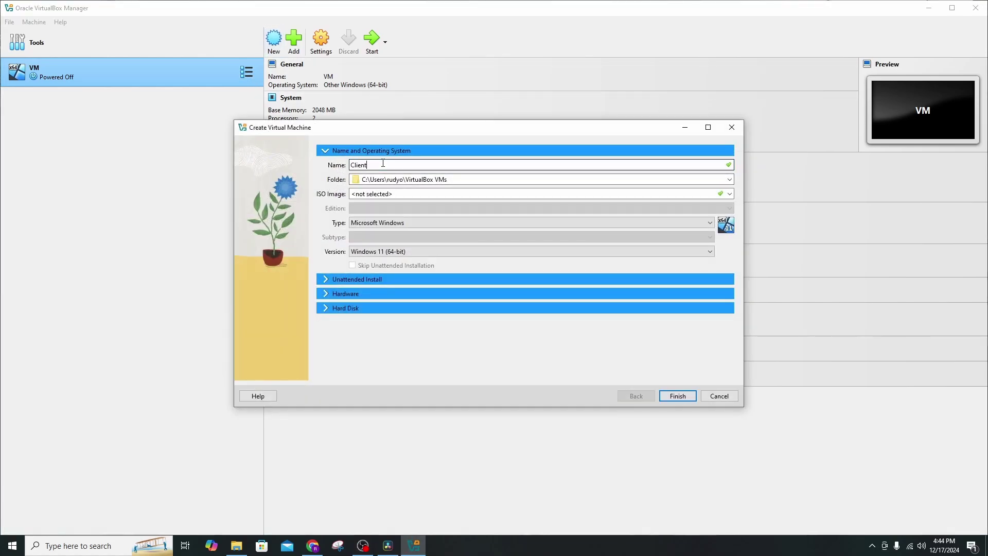
left_click(729, 193)
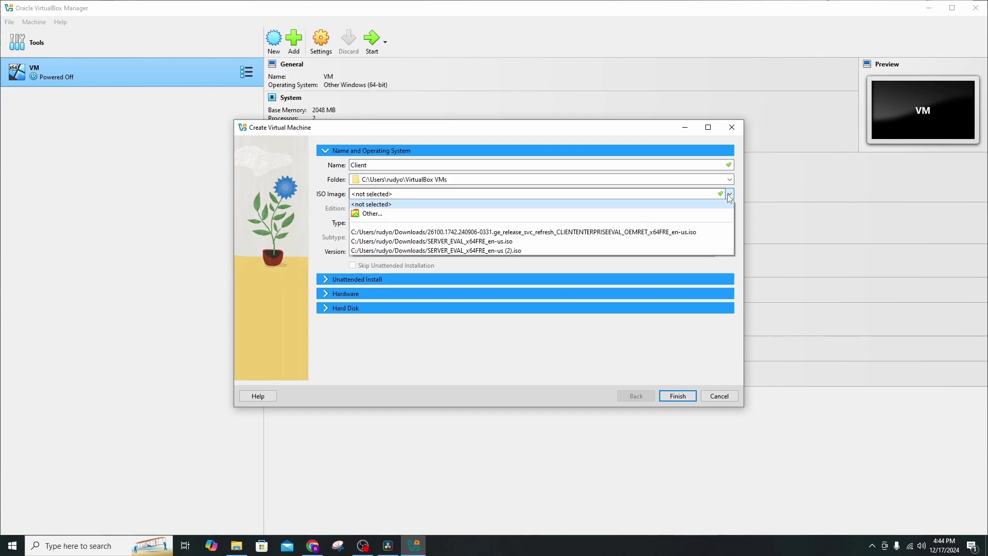
left_click(670, 233)
left_click(419, 251)
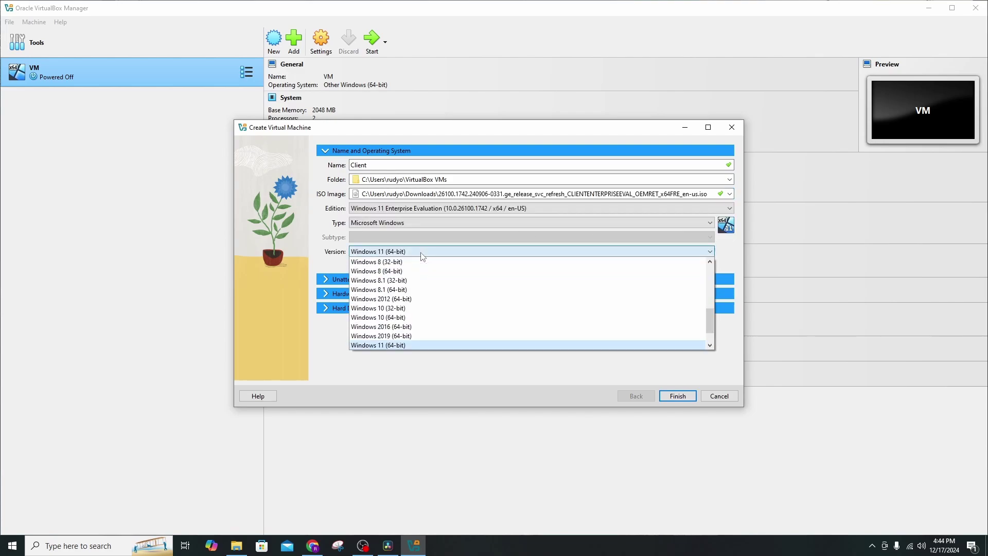
left_click(423, 263)
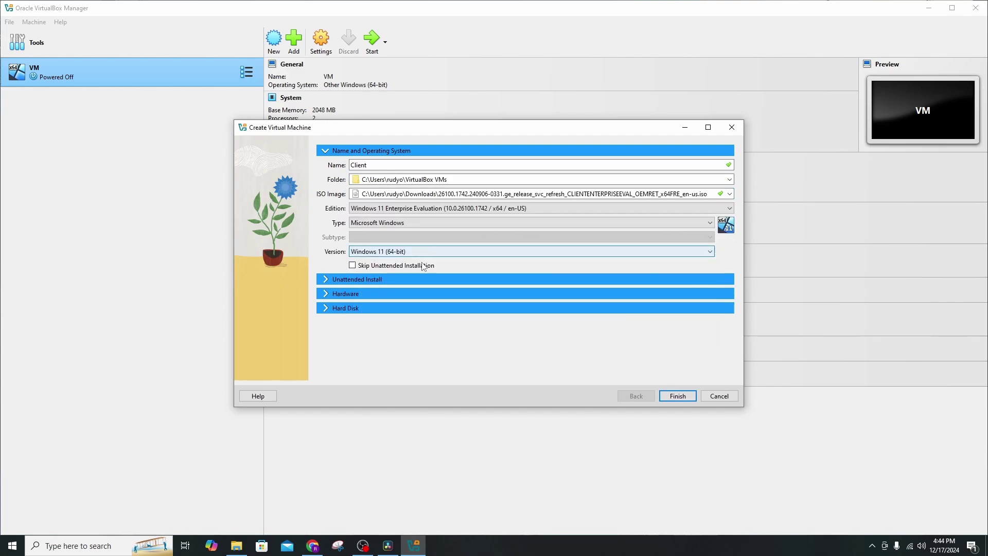
left_click(357, 281)
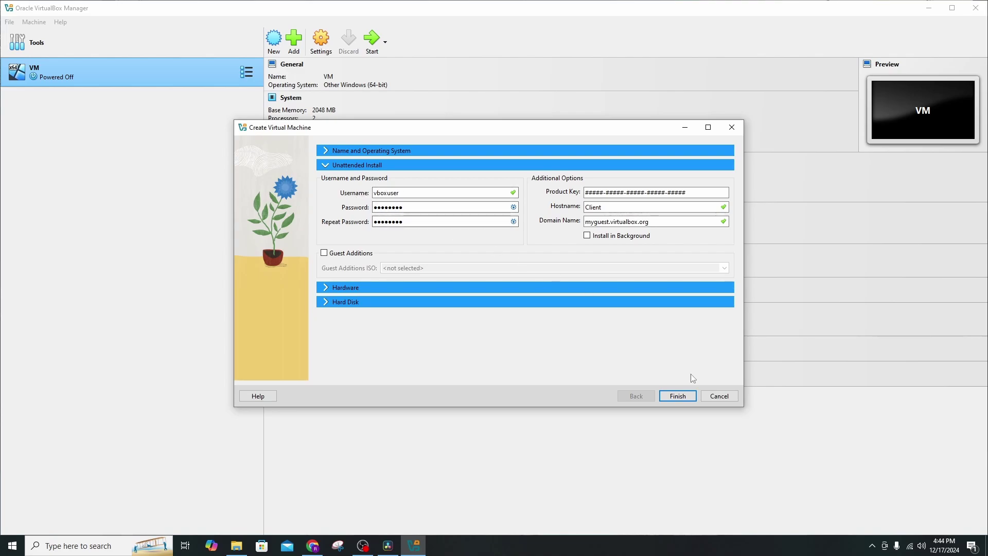
left_click(683, 394)
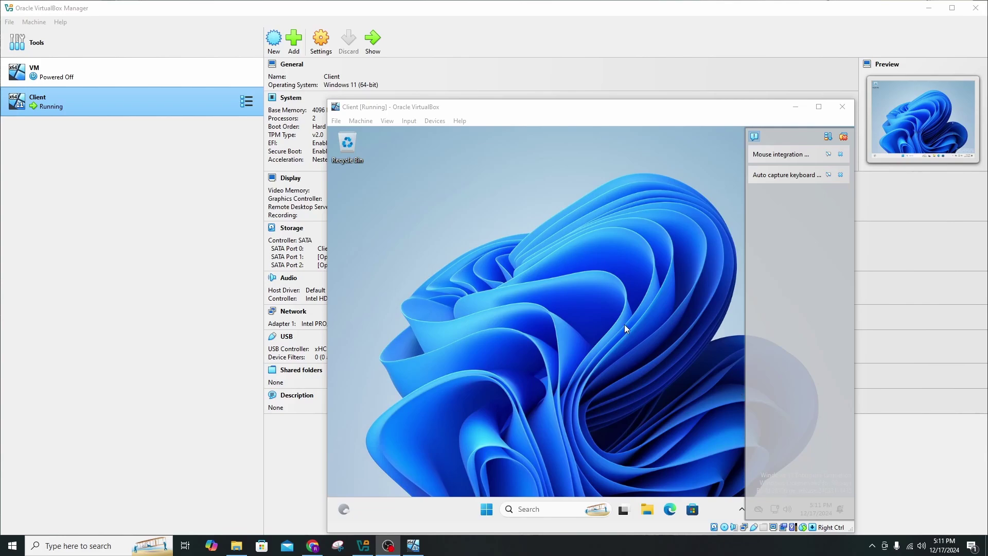
Power off the running Client machine, then bring up its Settings.
left_click(842, 106)
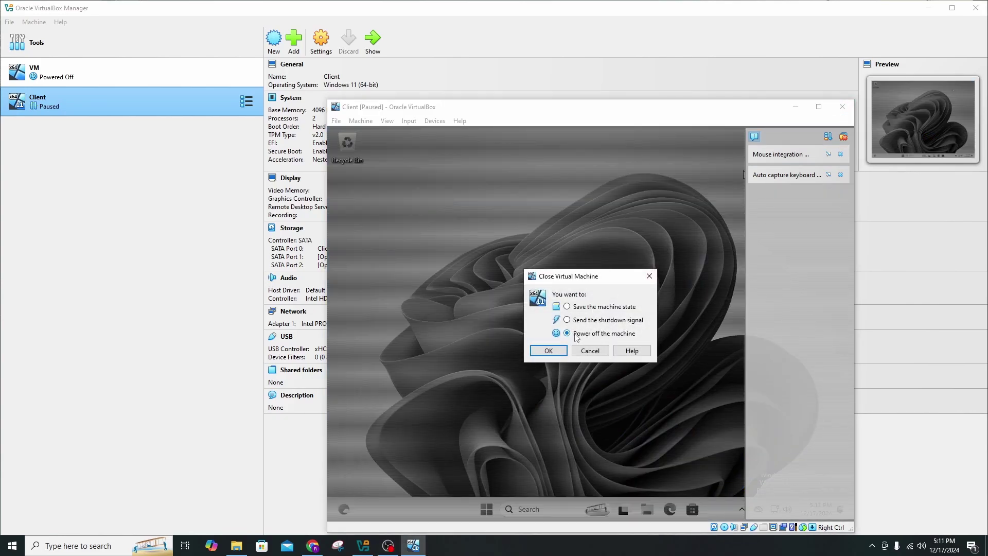
left_click(550, 351)
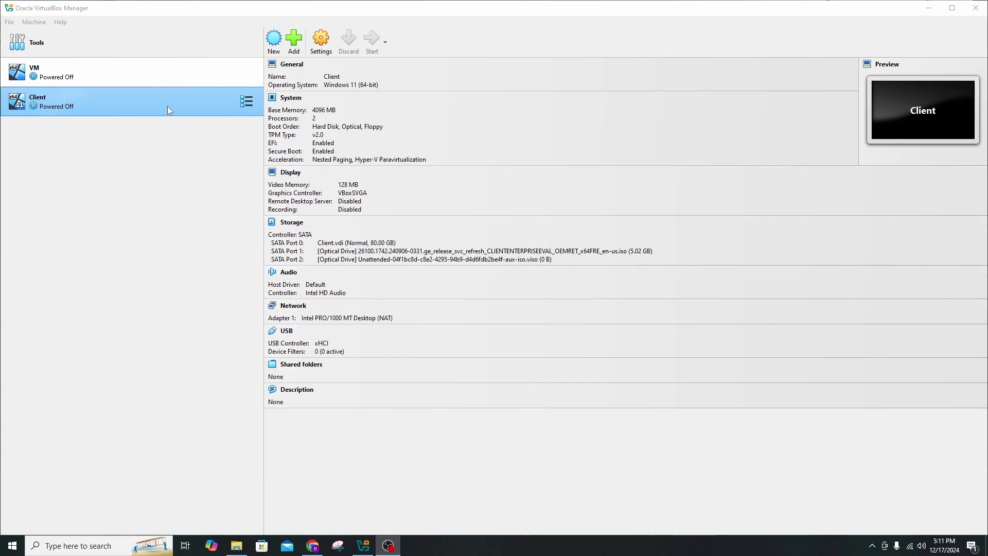
right_click(167, 106)
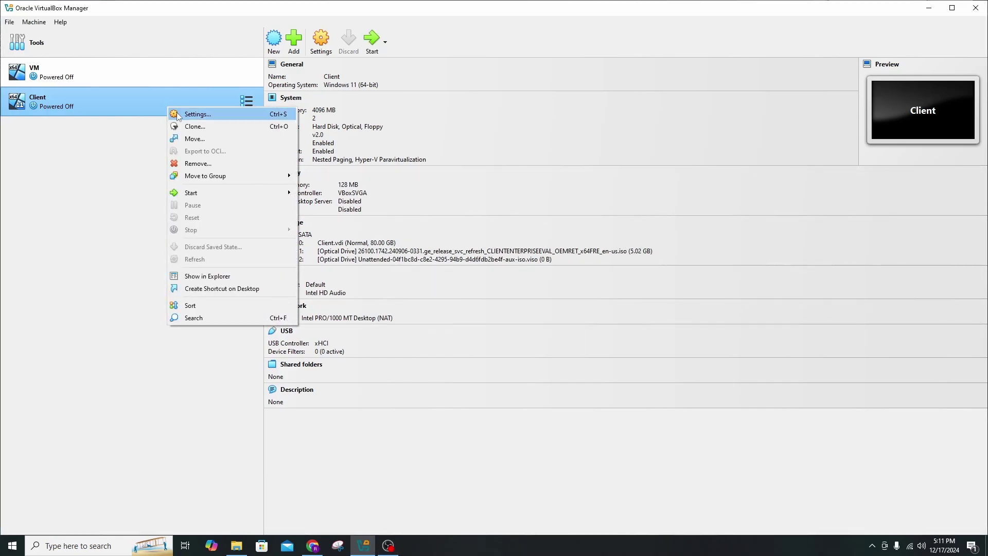
left_click(187, 118)
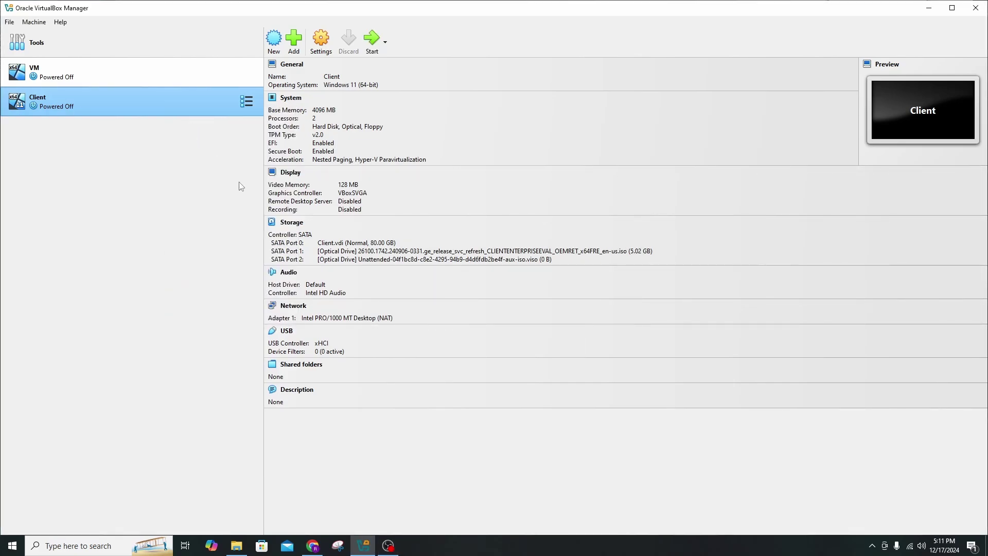
Attach Client's Adapter 1 to Internal Network 'intnet' and save the settings.
left_click(345, 291)
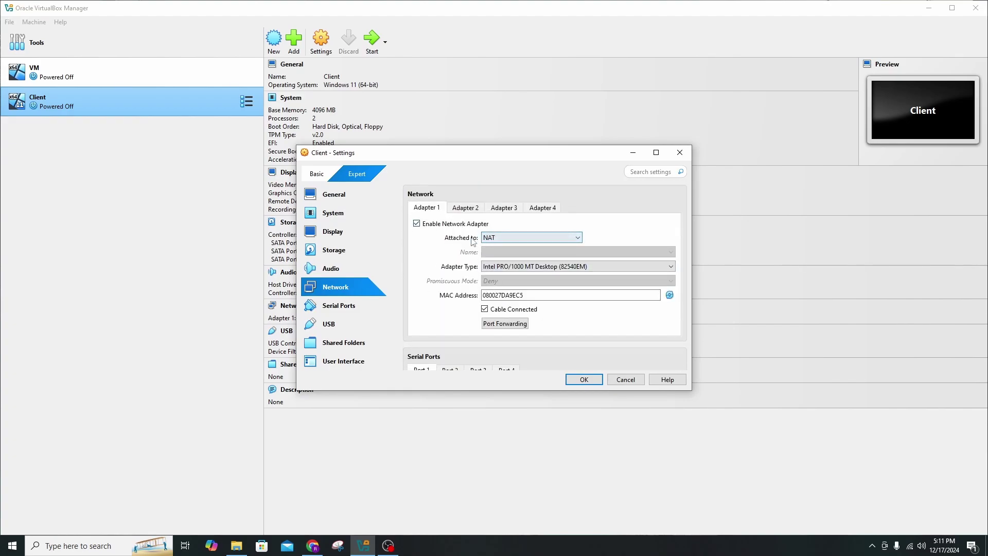
left_click(525, 241)
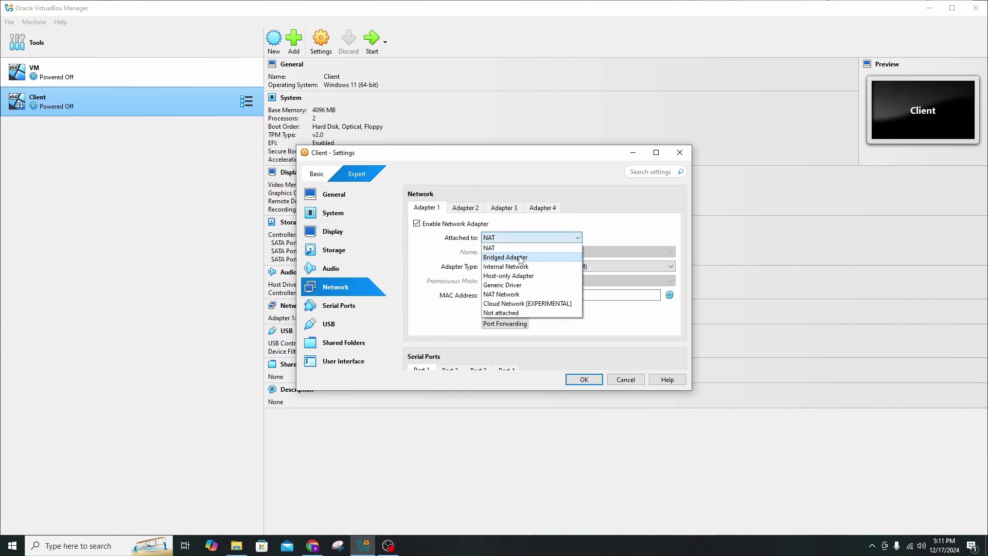
left_click(520, 267)
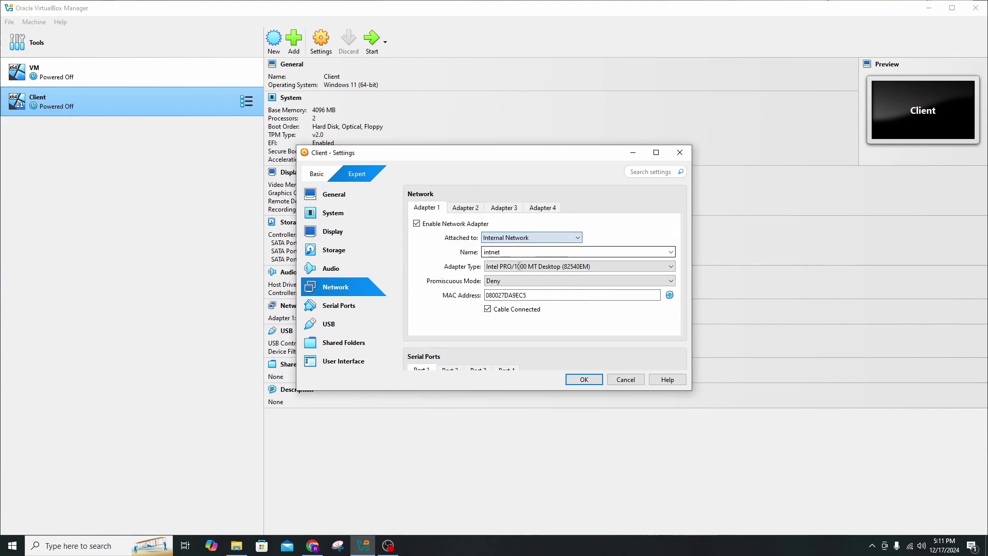
left_click(585, 379)
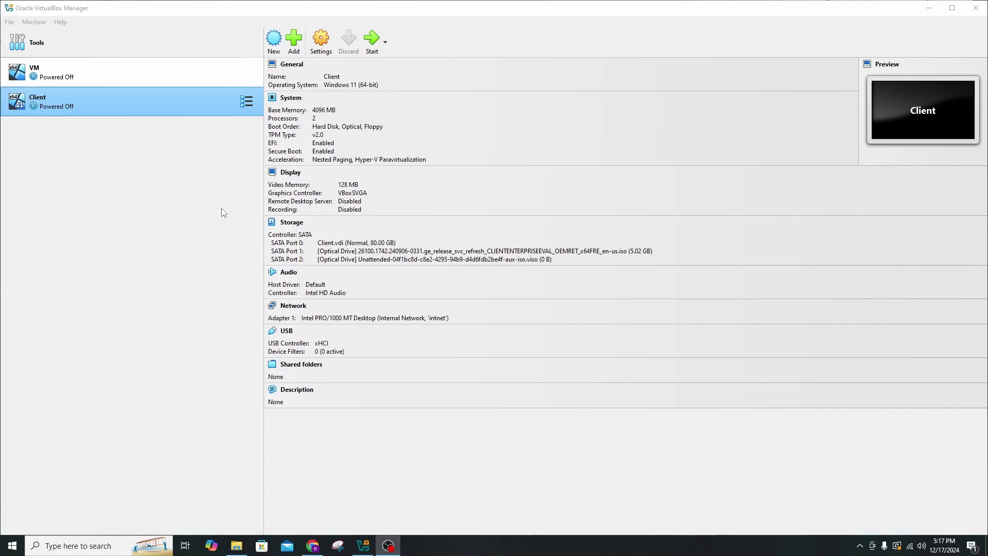
Start a new VM named Server from the SERVER_EVAL ISO, Standard Desktop Experience, Other Windows (64-bit).
left_click(276, 43)
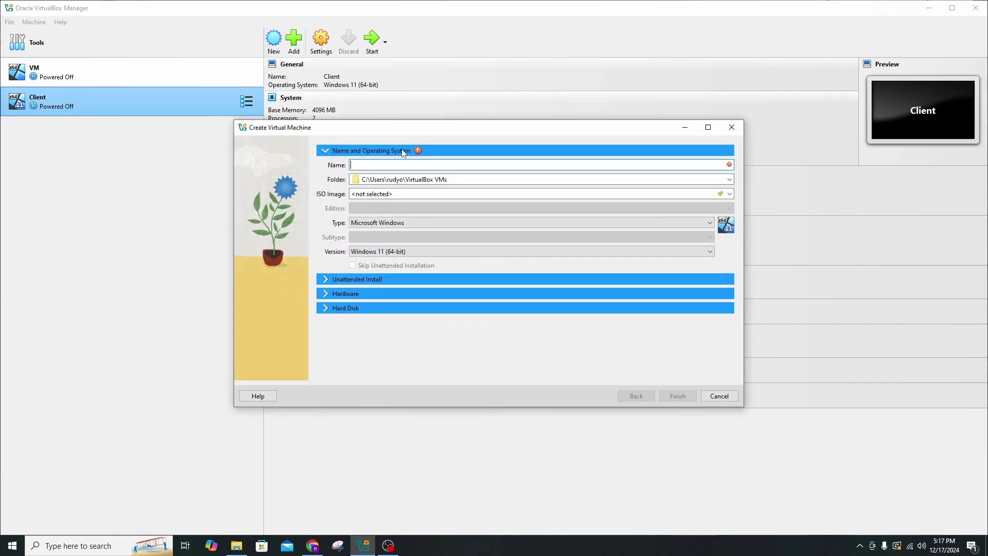
left_click(405, 162)
type("Server")
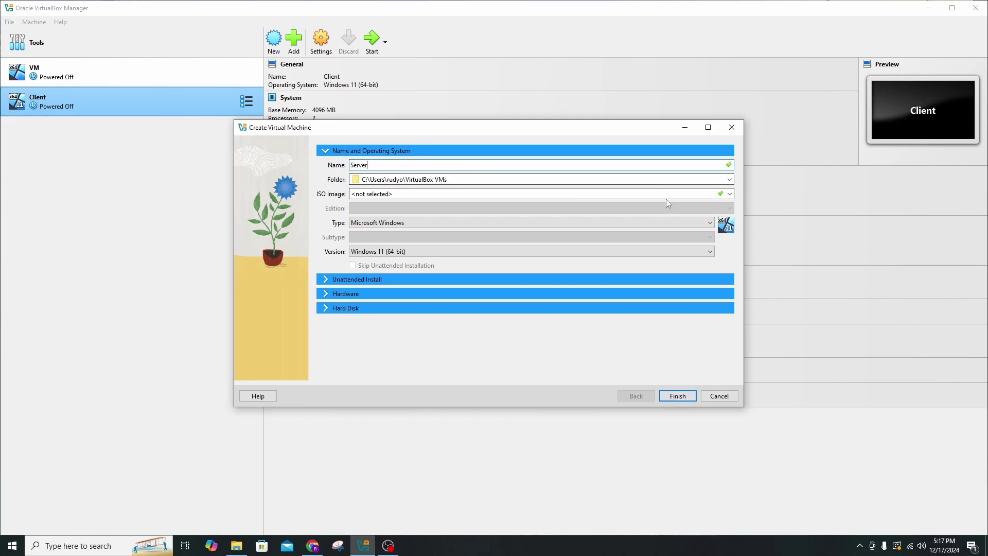
left_click(730, 193)
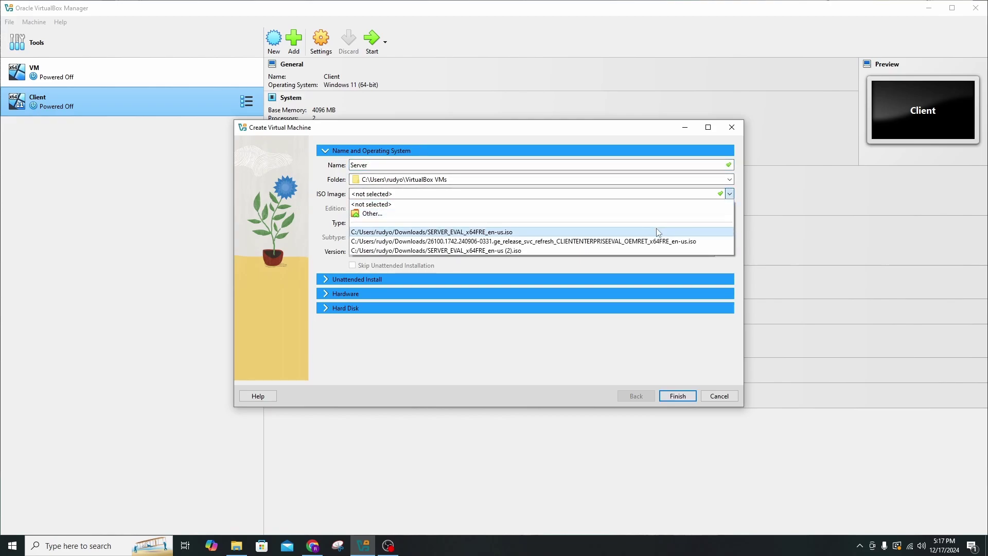
left_click(657, 232)
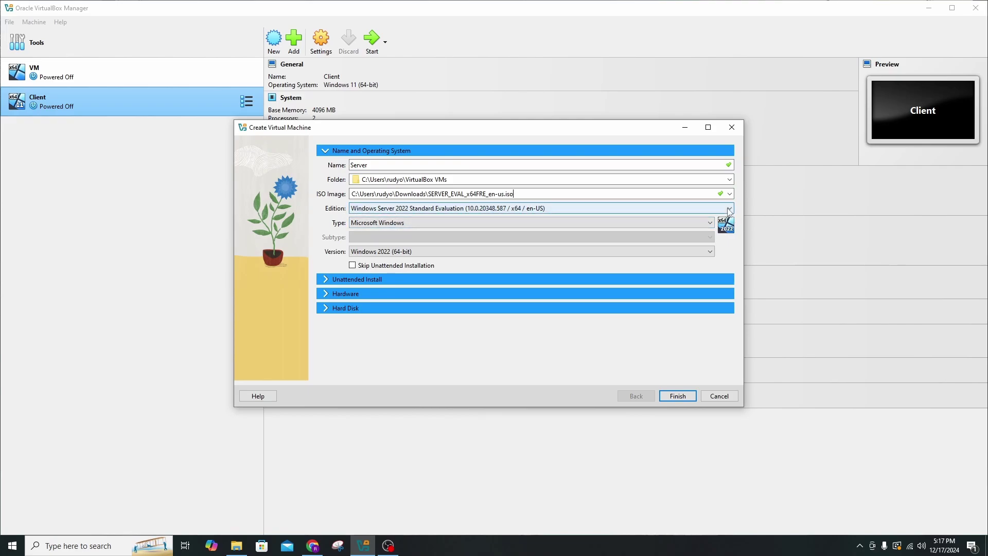
left_click(719, 209)
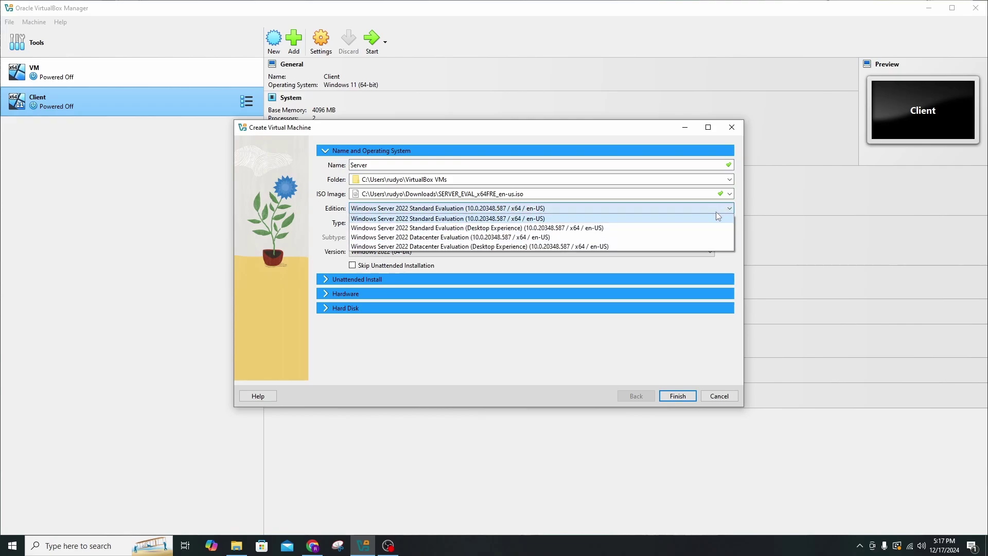
left_click(475, 229)
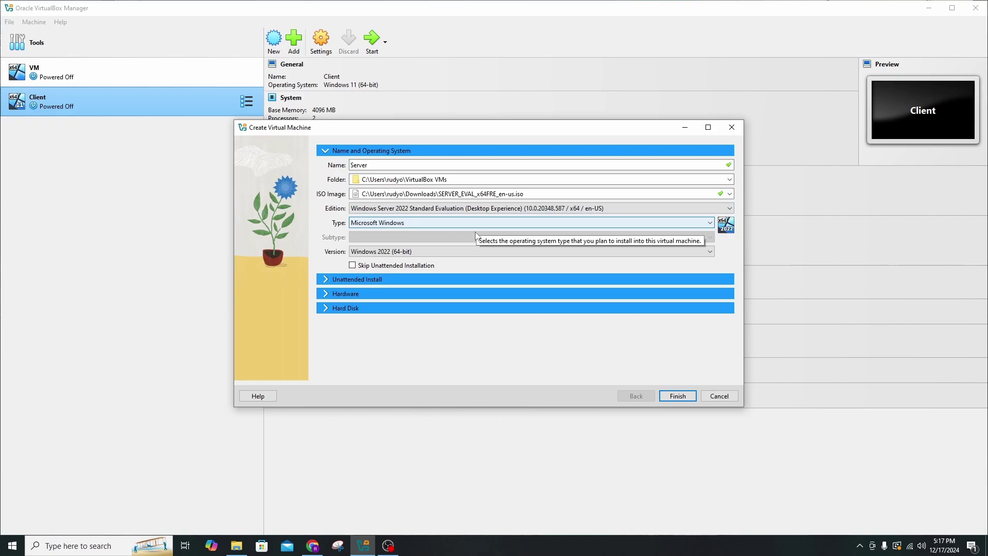
left_click(367, 252)
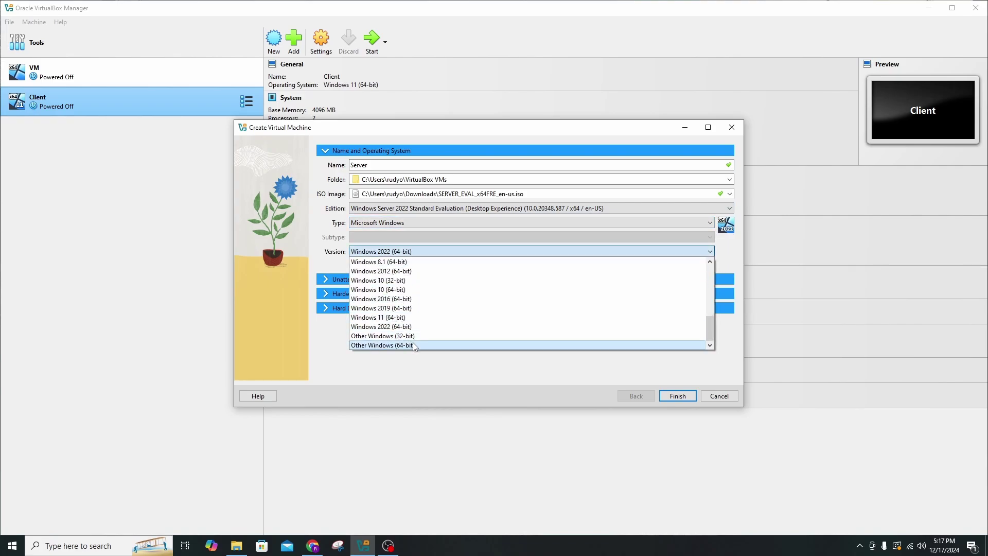
left_click(421, 346)
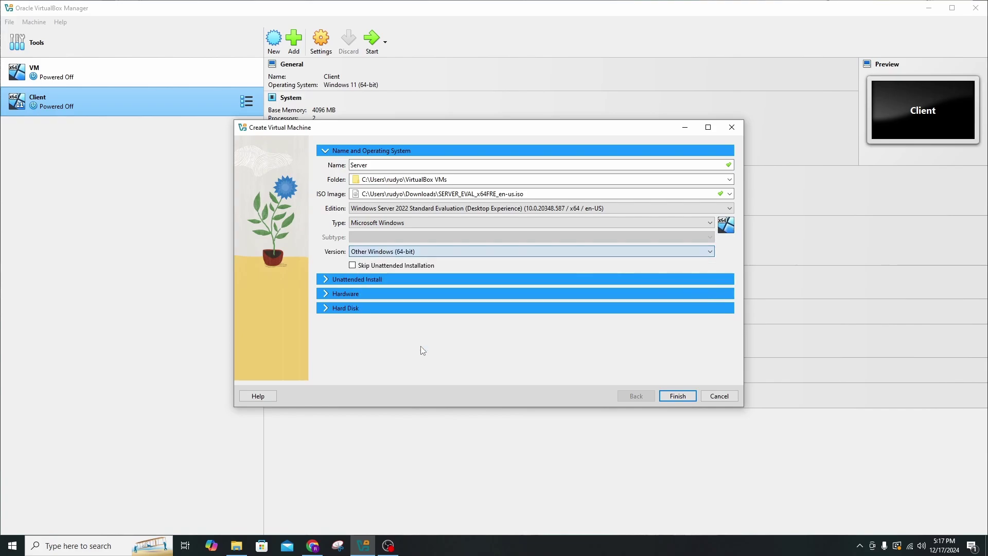
Give the Server VM 2 CPUs and 1662 MB memory and finish creating it.
left_click(371, 295)
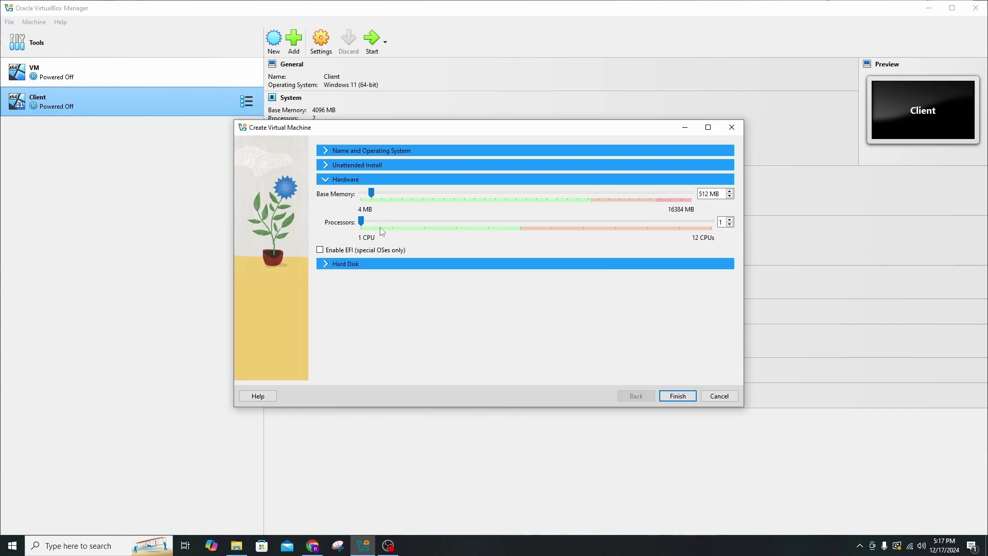
left_click_drag(363, 223, 394, 196)
left_click(677, 396)
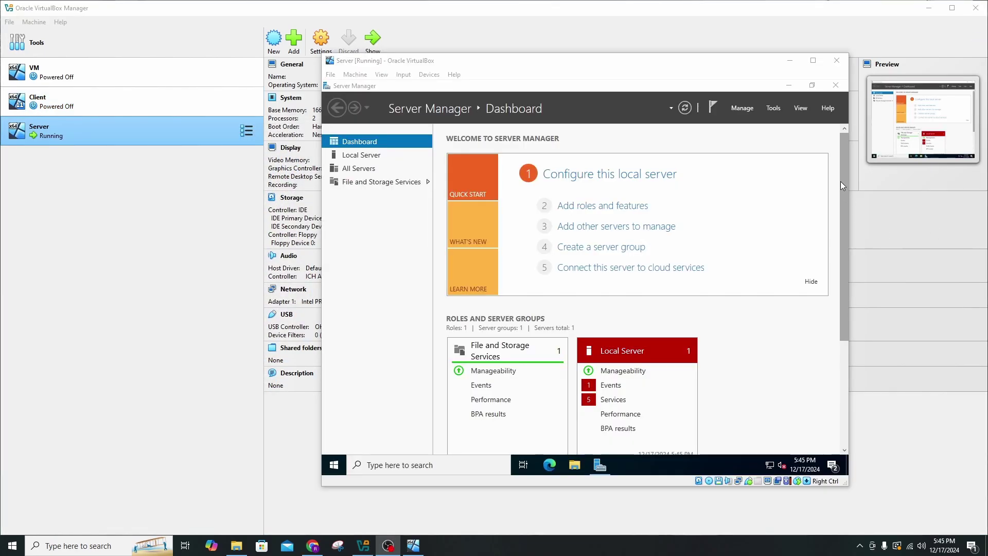
Power off the running Server machine and bring up its Settings.
left_click(837, 61)
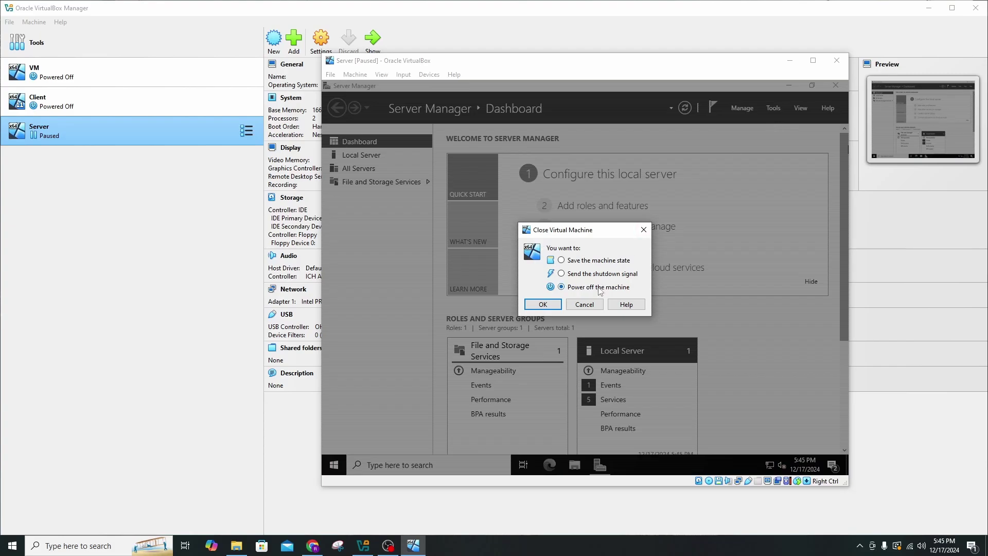
left_click(545, 305)
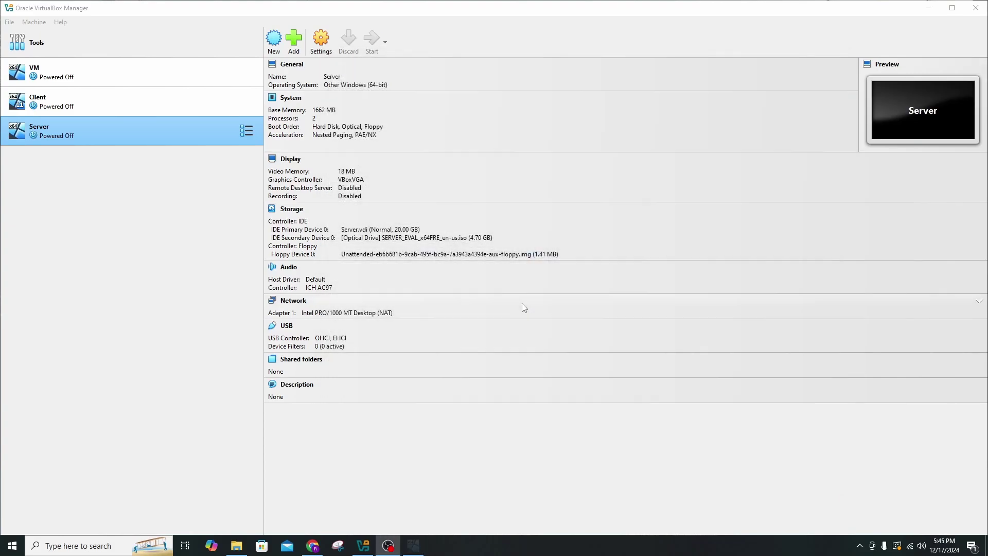
right_click(103, 133)
left_click(130, 142)
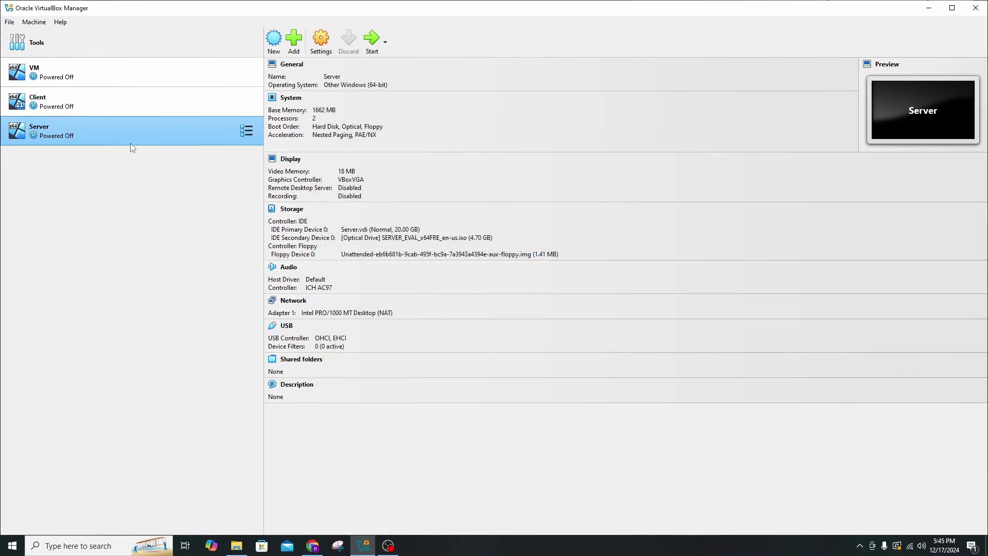
Enable Server's Adapter 2, attach it to Internal Network 'intnet', and save.
left_click(368, 291)
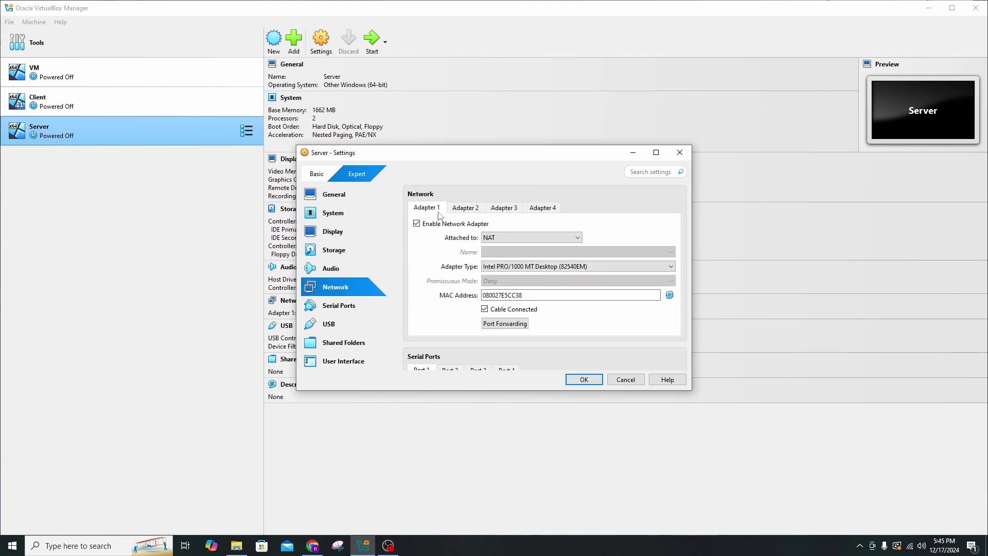
left_click(471, 211)
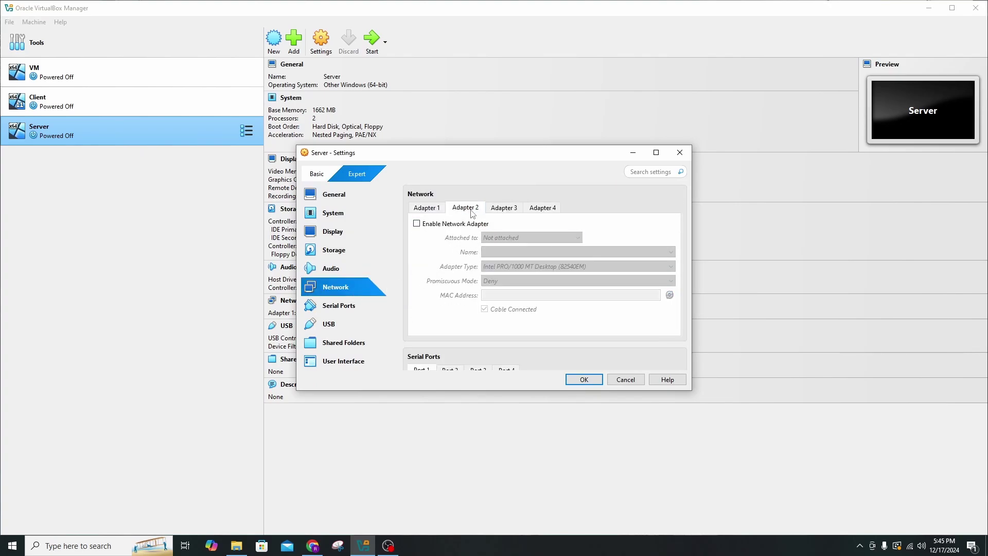
left_click(419, 225)
left_click(524, 237)
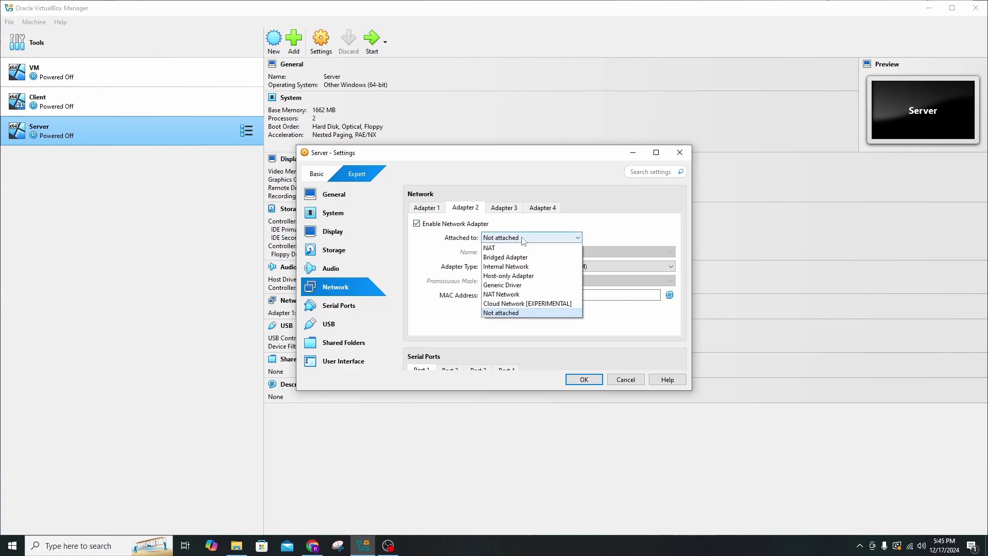
left_click(529, 267)
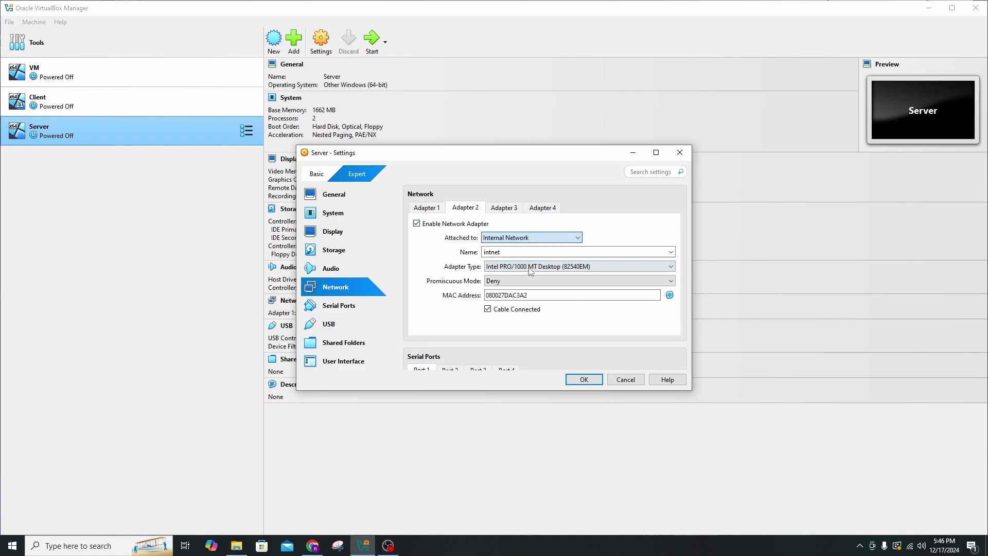
left_click(587, 382)
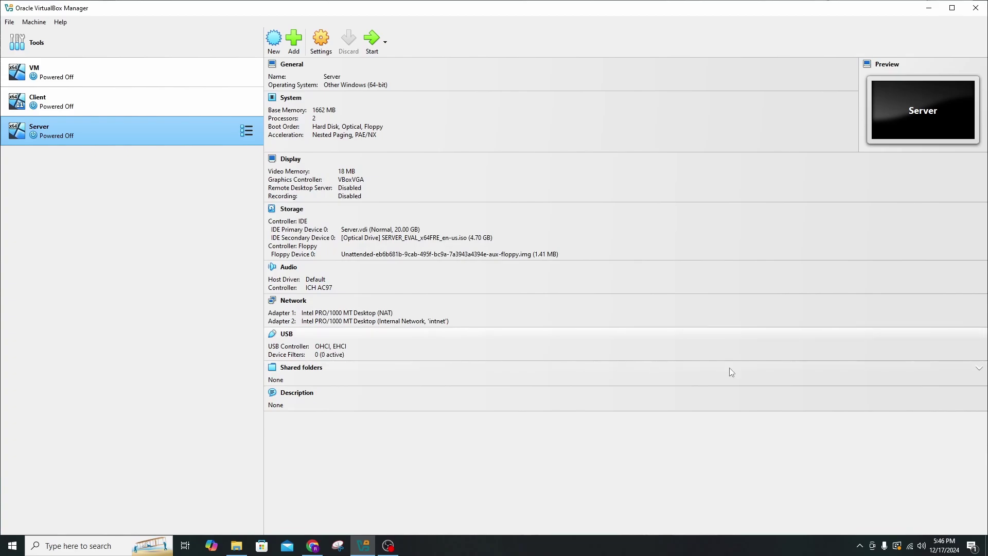
Start the Server VM and insert the Guest Additions CD image into its drive.
double_click(99, 134)
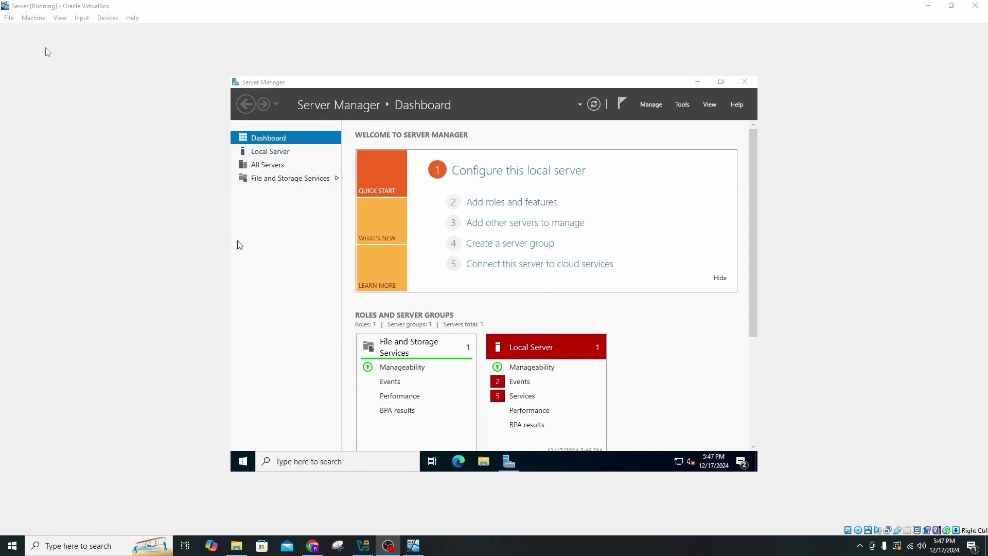
left_click(114, 19)
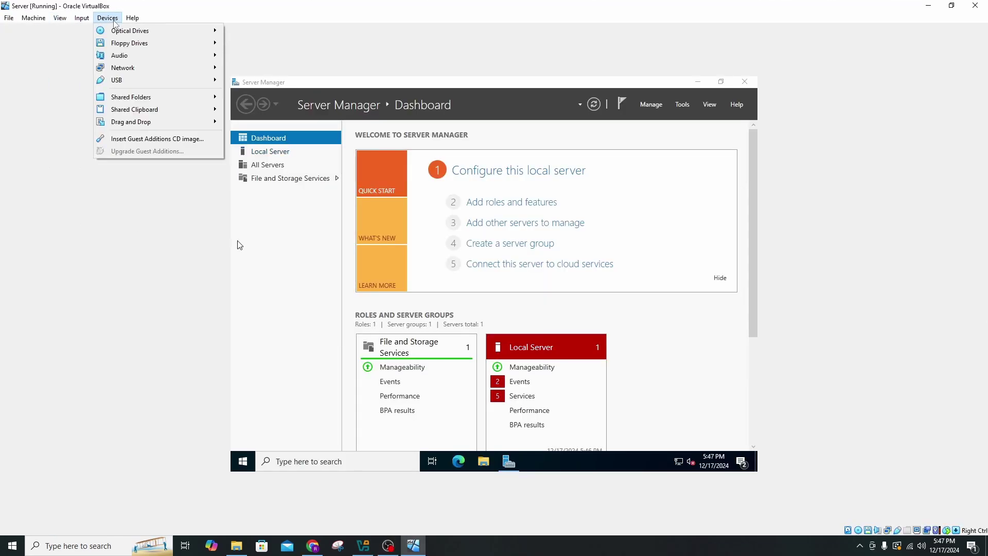
left_click(153, 140)
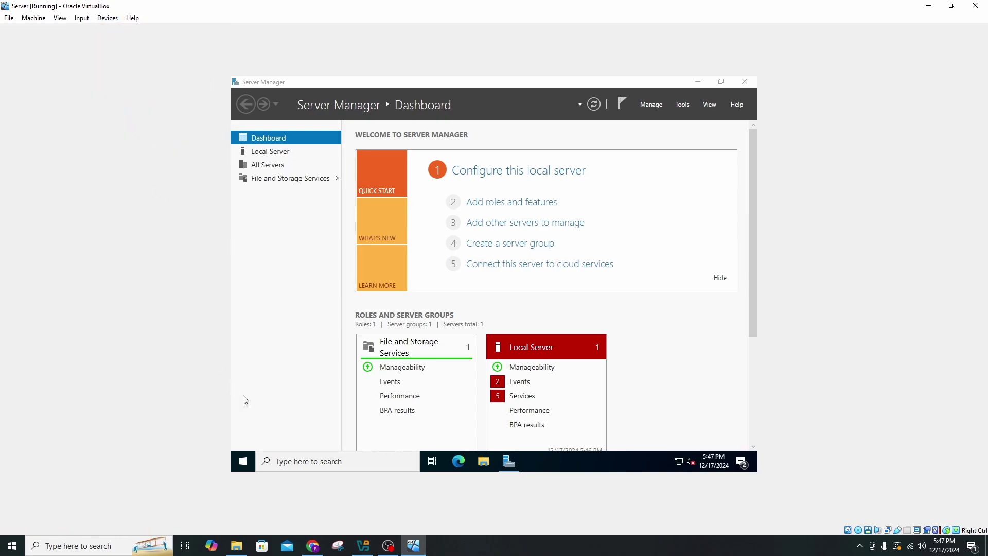
left_click(486, 464)
Run VBoxWindowsAdditions-amd64 from CD Drive (D:) with default options, then reboot the server.
left_click(329, 246)
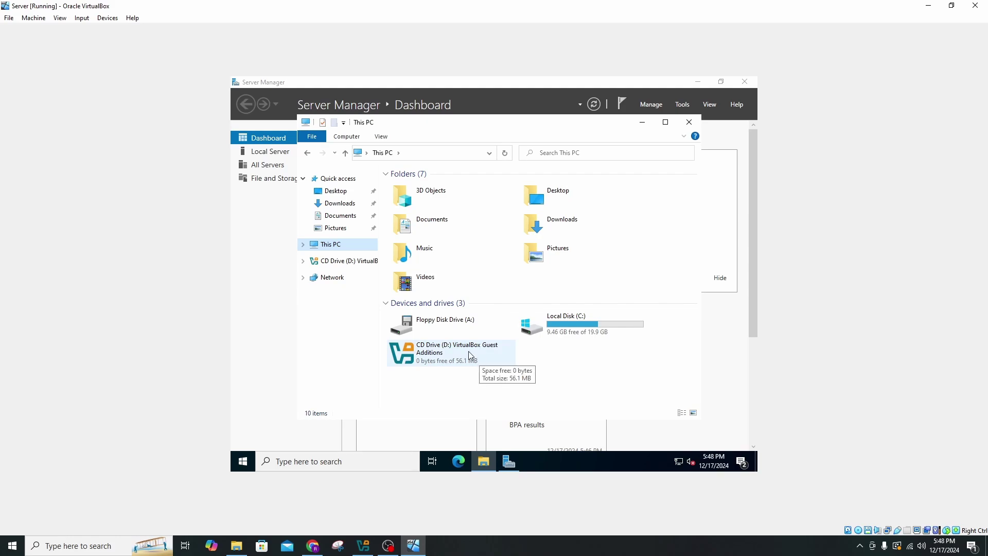
double_click(470, 355)
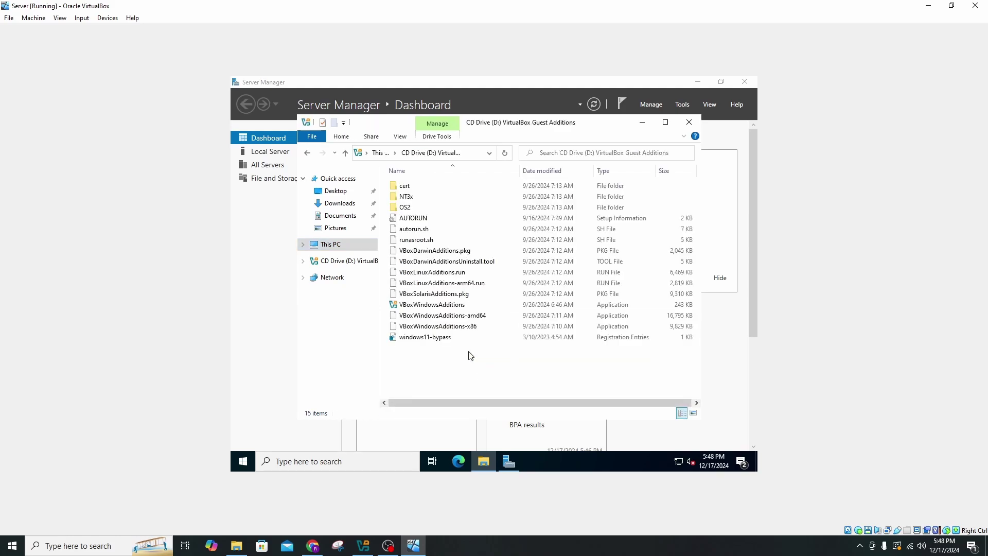
double_click(483, 316)
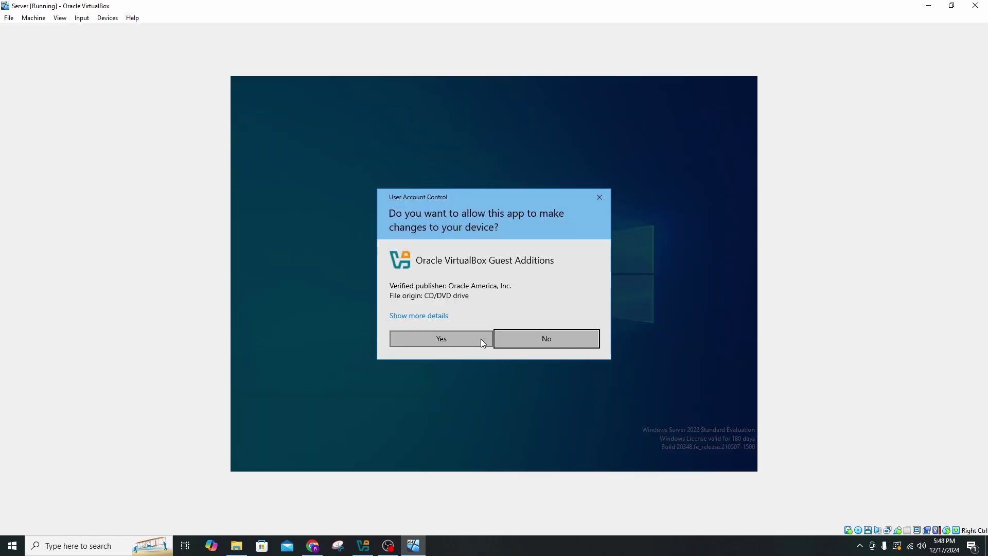
left_click(480, 339)
left_click(552, 350)
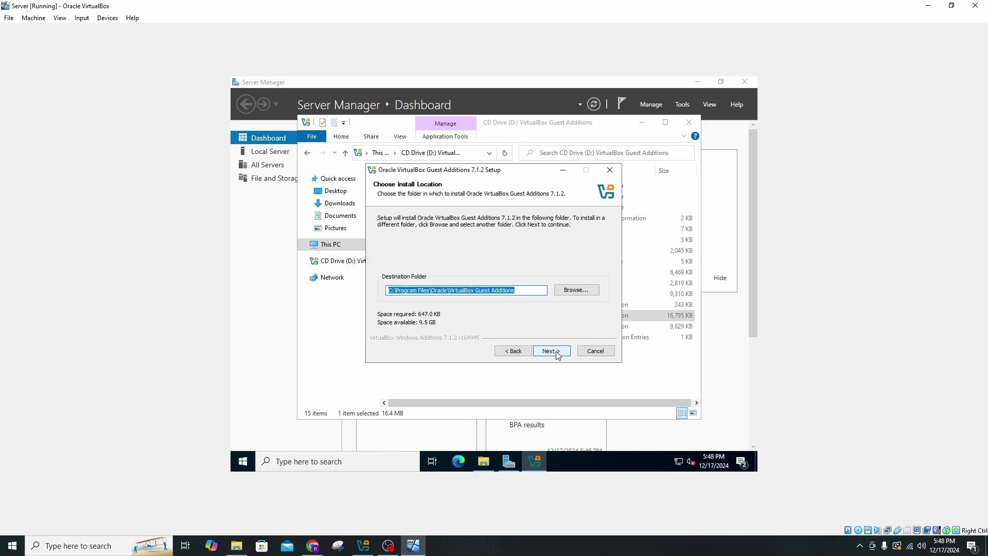
left_click(553, 351)
left_click(551, 351)
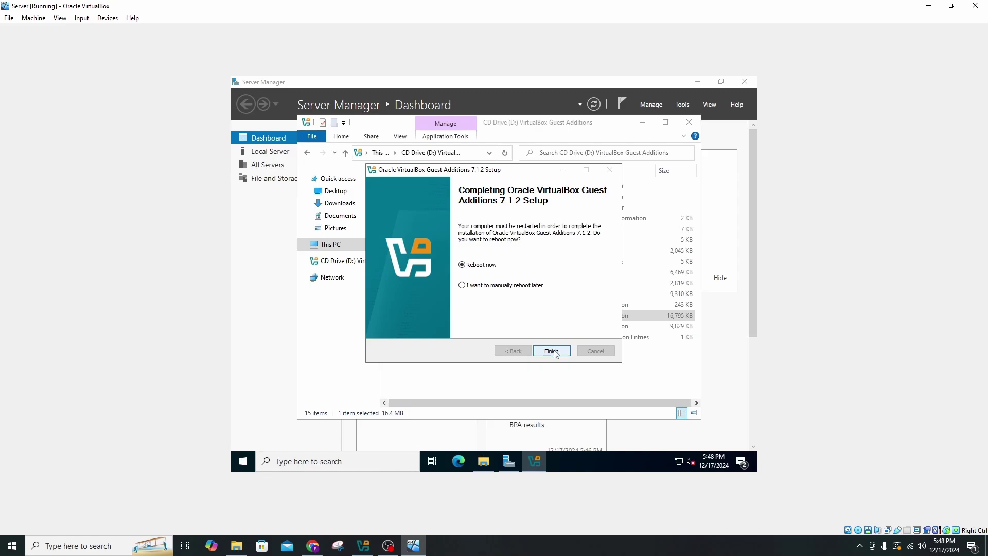
left_click(553, 351)
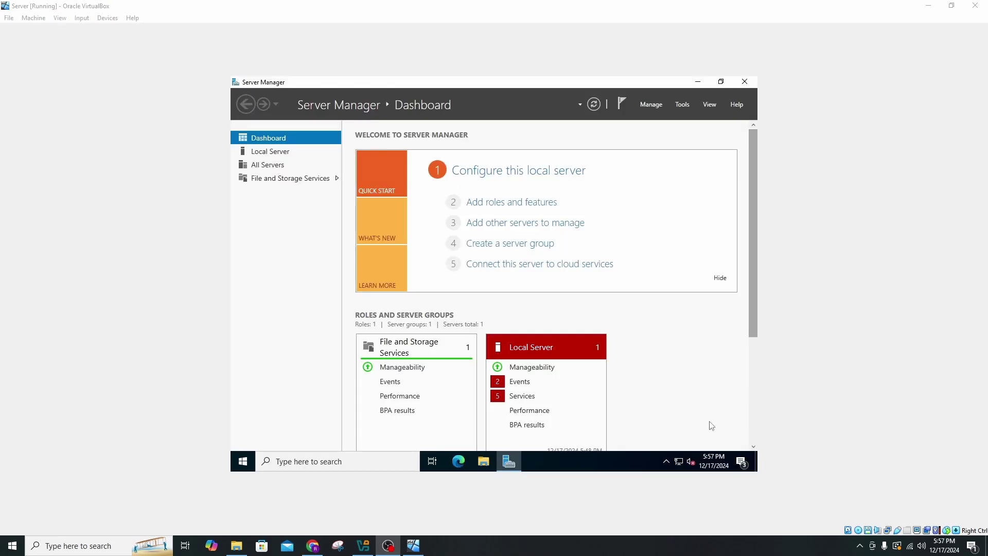
Open Network Connections and check the Ethernet adapter's details, showing 10.0.2.15.
left_click(679, 465)
left_click(637, 401)
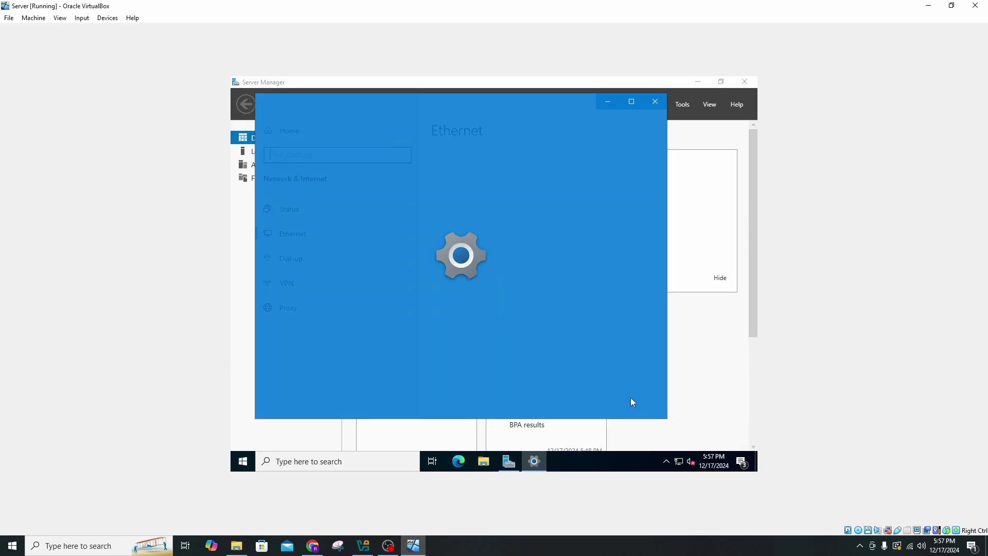
left_click(479, 260)
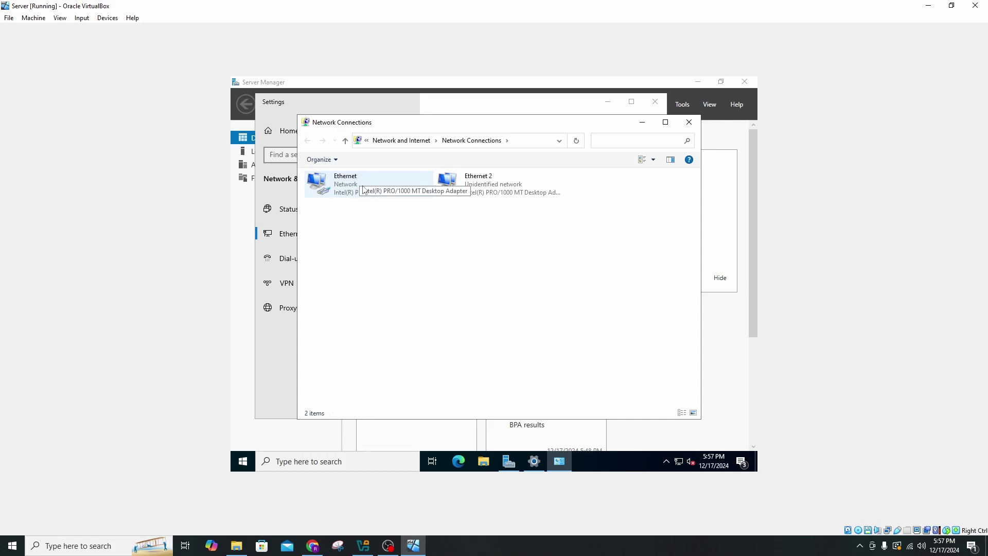
double_click(364, 188)
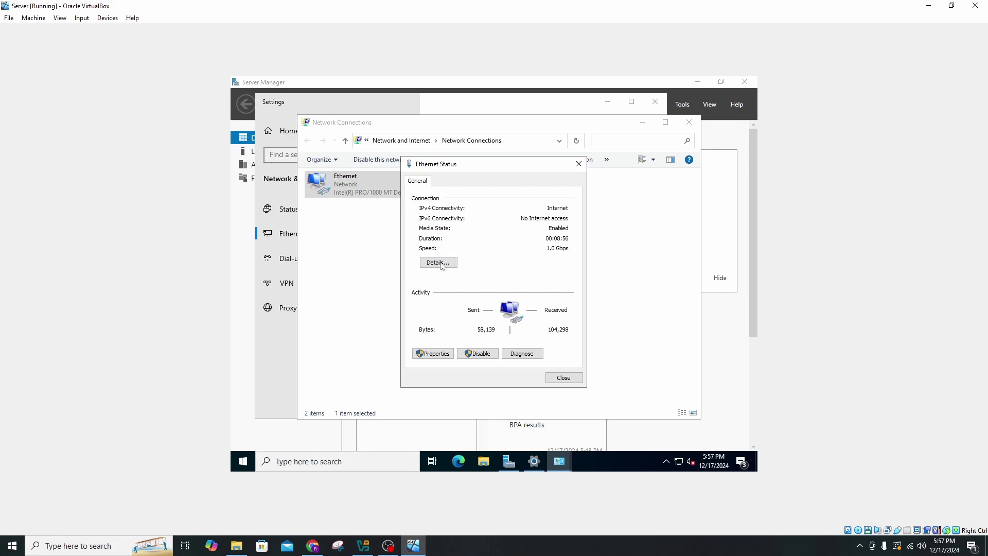
left_click(441, 265)
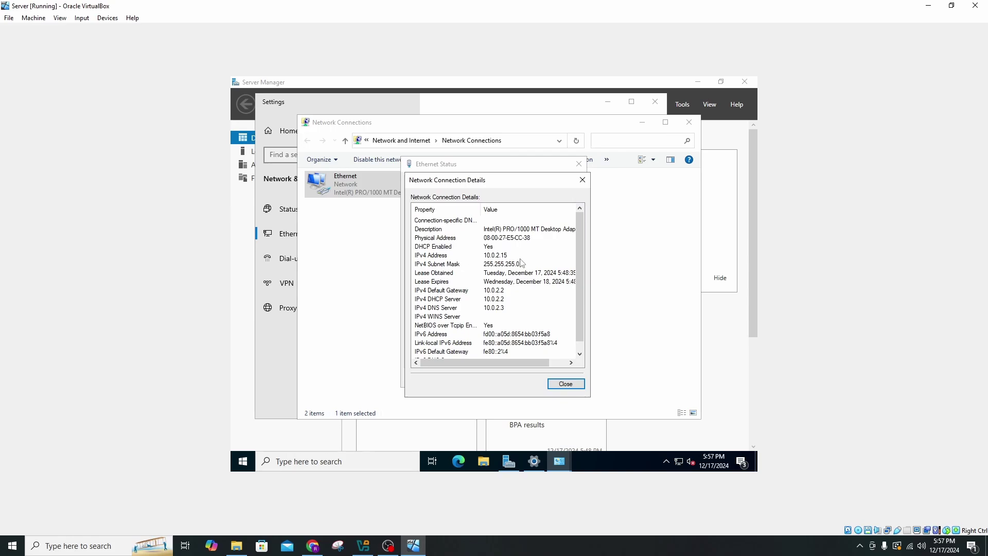
left_click(583, 179)
left_click(579, 163)
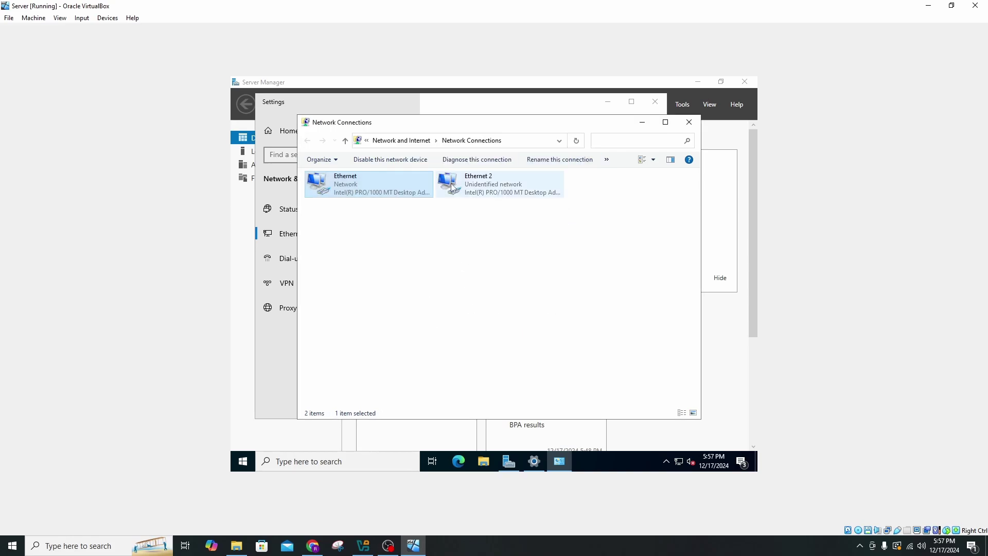
Check Ethernet 2's details, showing only the autoconfiguration address 169.254.187.97.
double_click(513, 187)
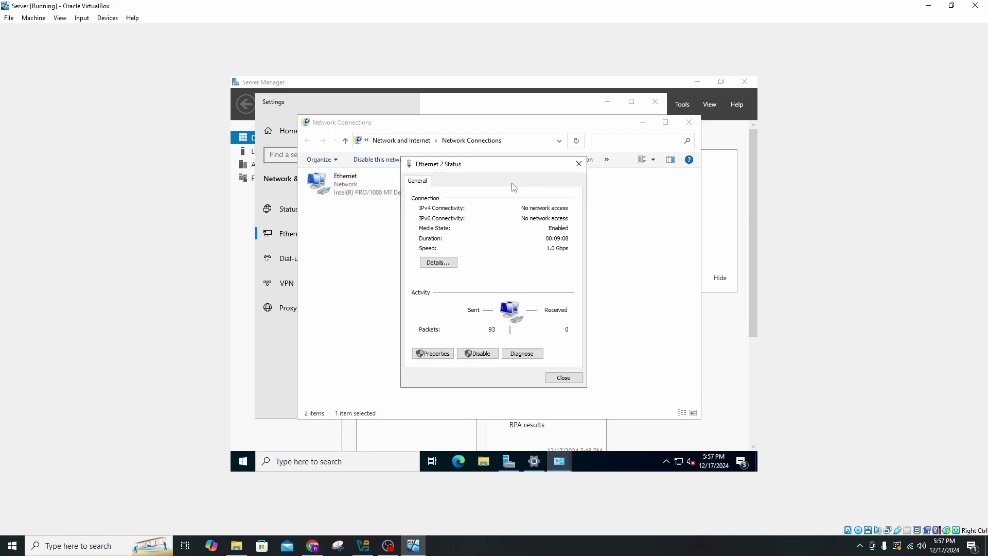
left_click(438, 262)
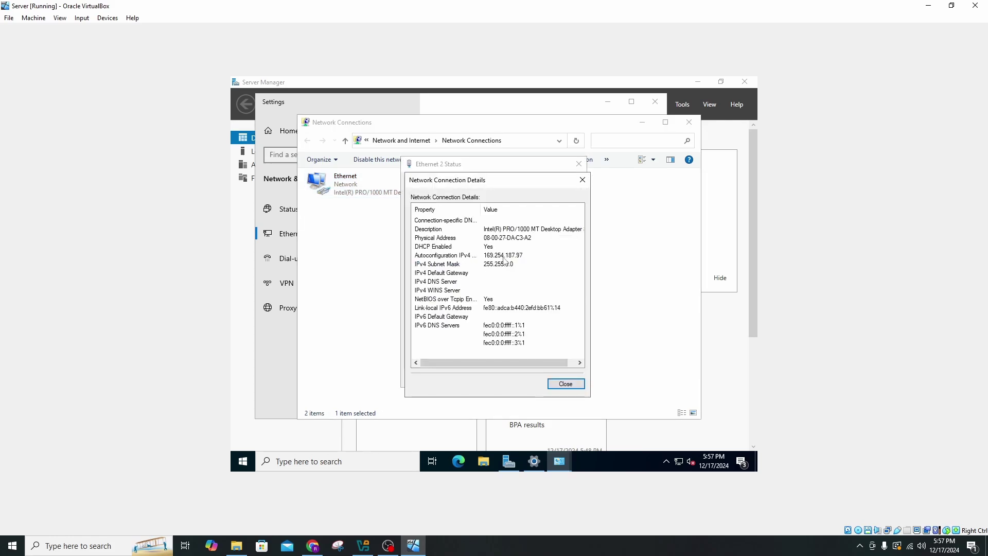
left_click(583, 180)
left_click(578, 164)
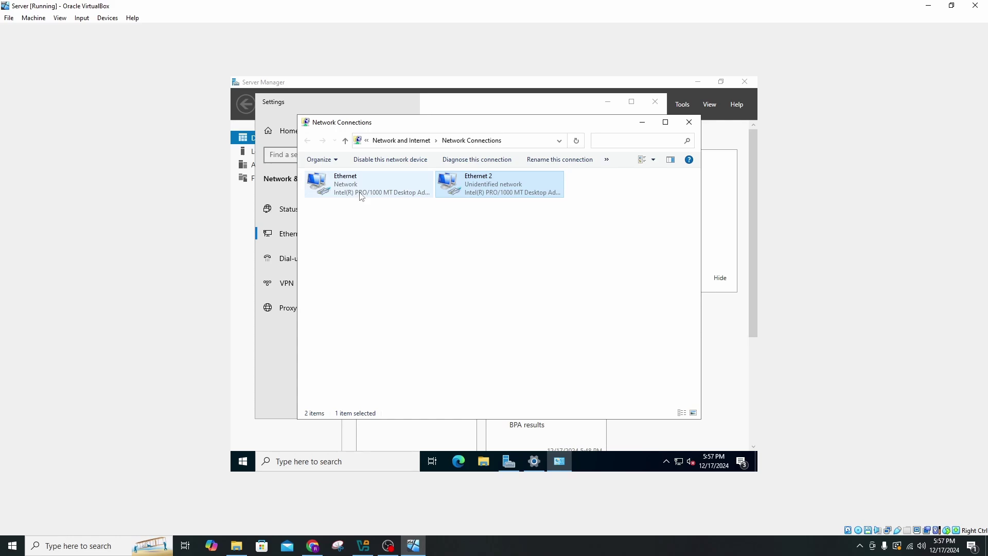
Rename the Ethernet connection to INTERNET and Ethernet 2 to INTERNAL.
right_click(365, 183)
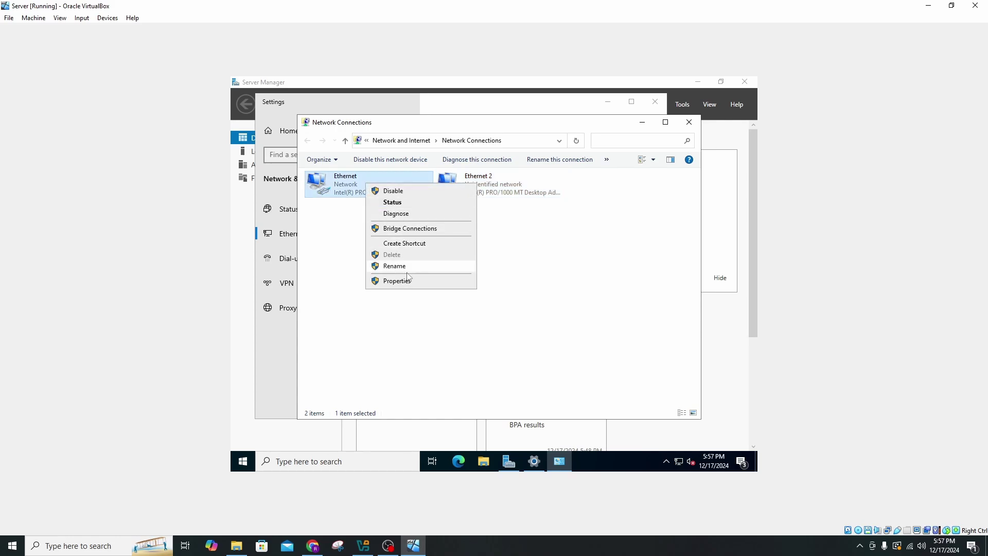
left_click(407, 268)
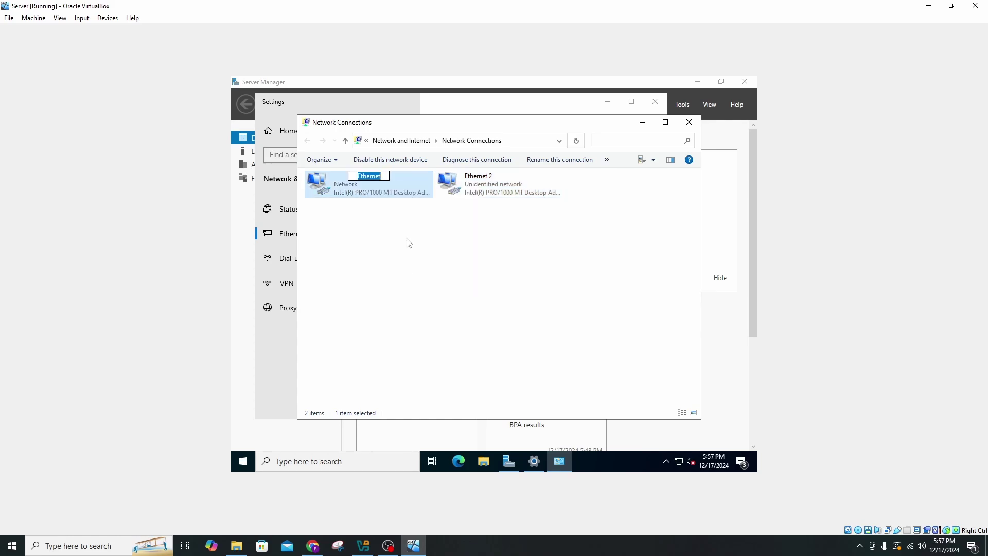
type("INTERNET")
left_click(459, 220)
right_click(512, 179)
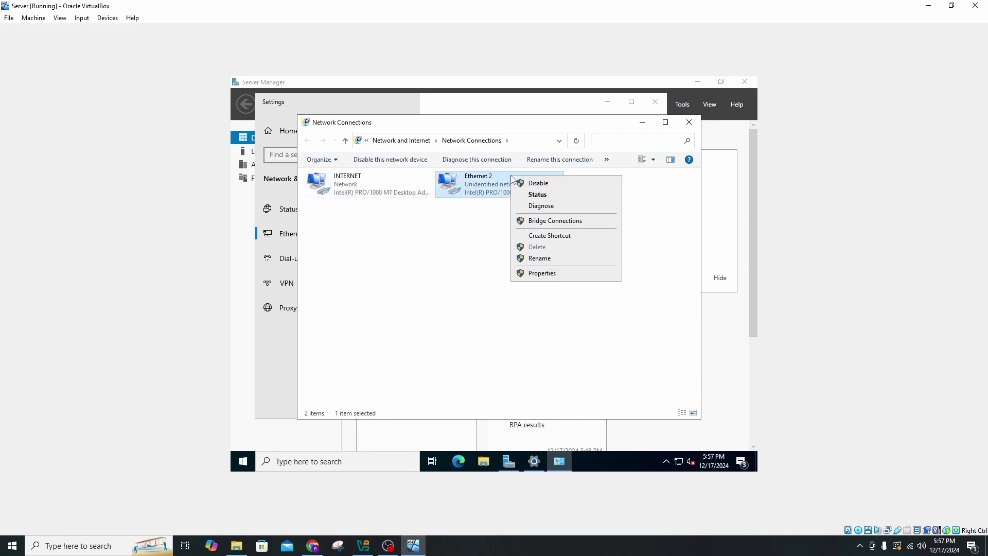
left_click(547, 260)
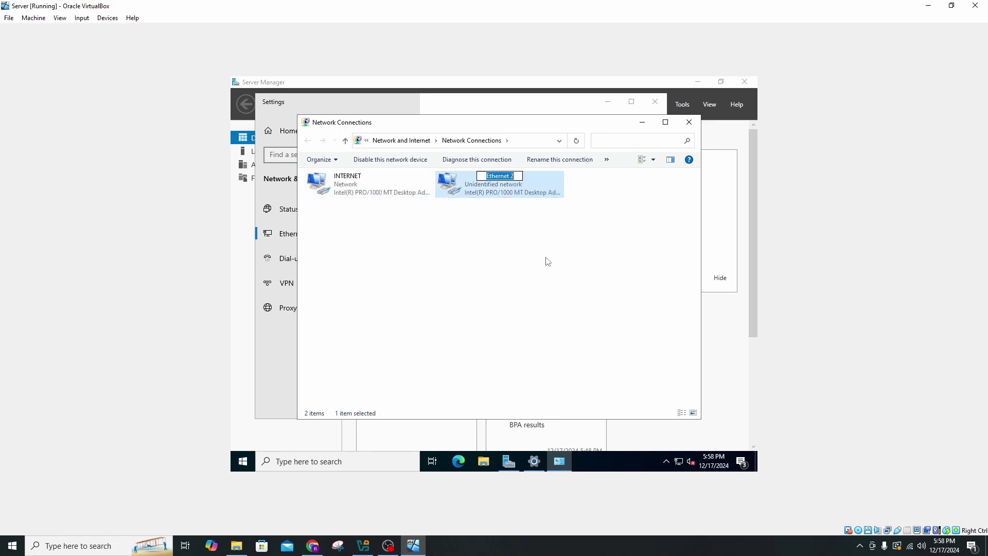
key("BackSpace")
type("INTERNAL")
left_click(540, 248)
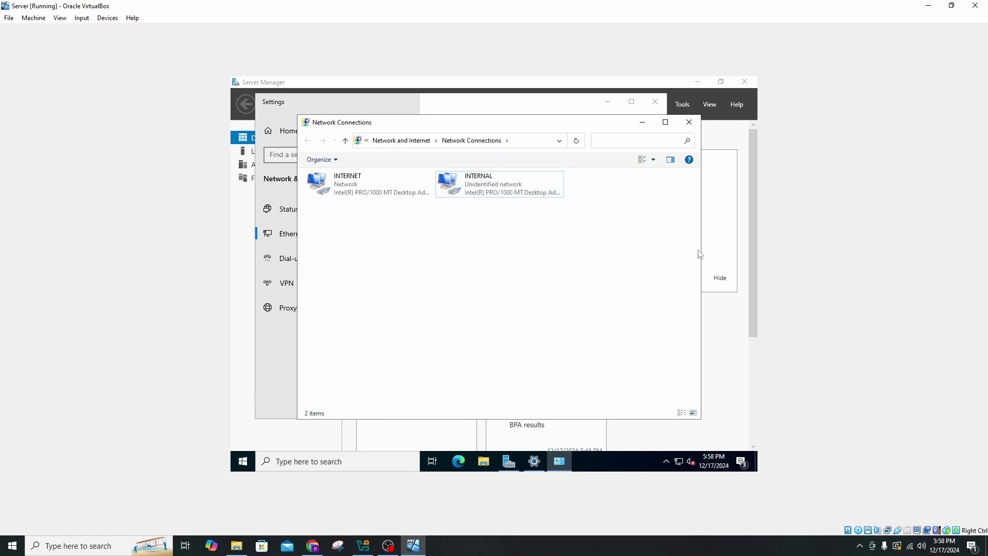
mouse_move(518, 449)
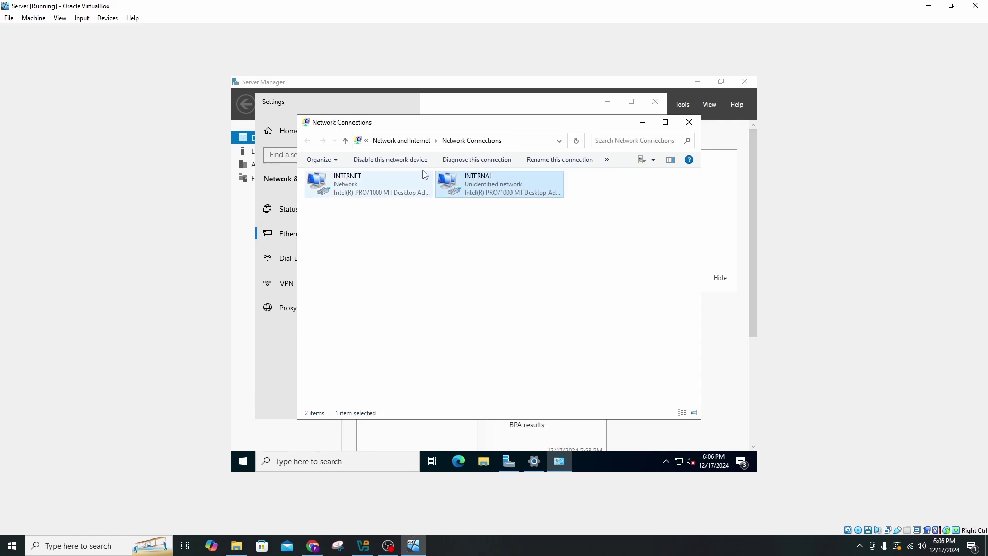
Open the IPv4 properties of the Server VM's INTERNAL connection.
right_click(500, 187)
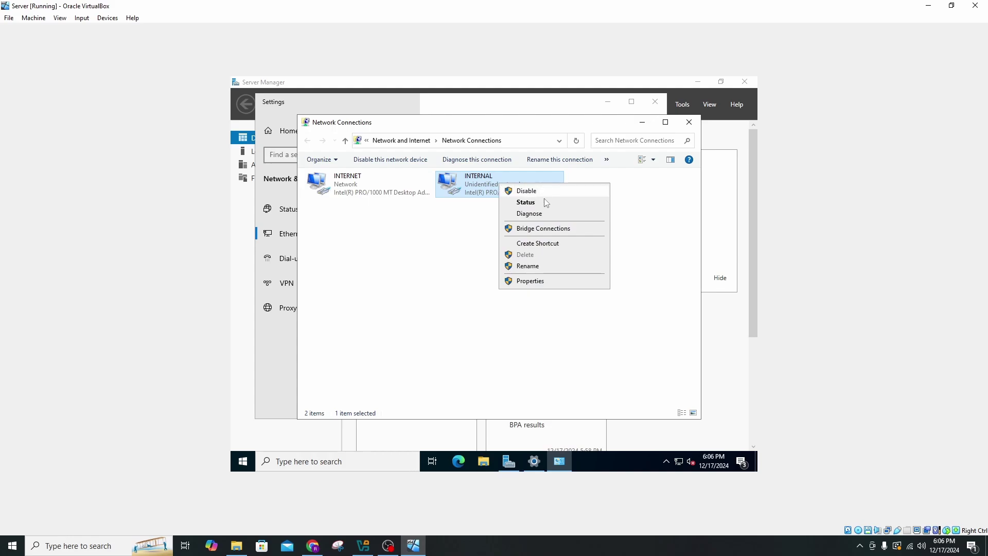
left_click(523, 205)
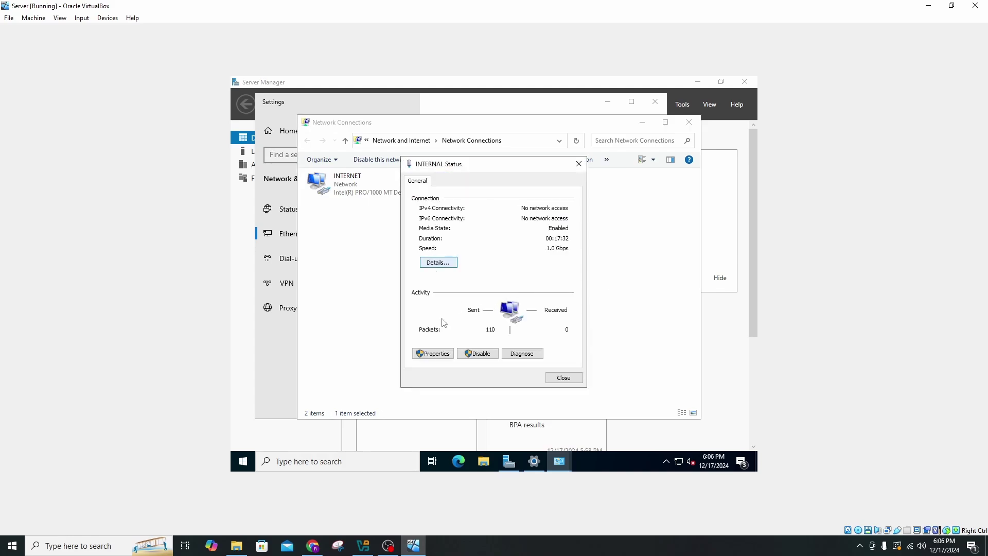
left_click(432, 353)
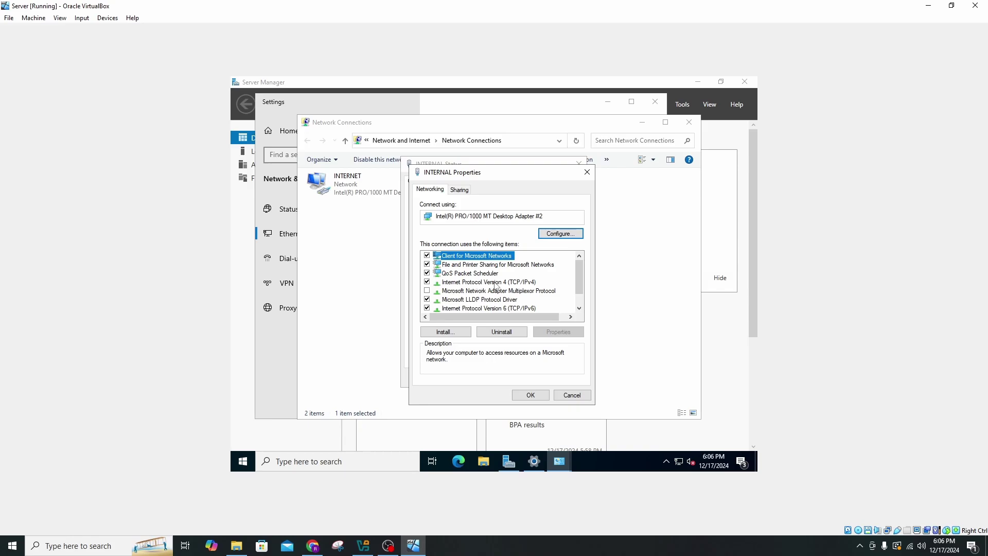
double_click(498, 283)
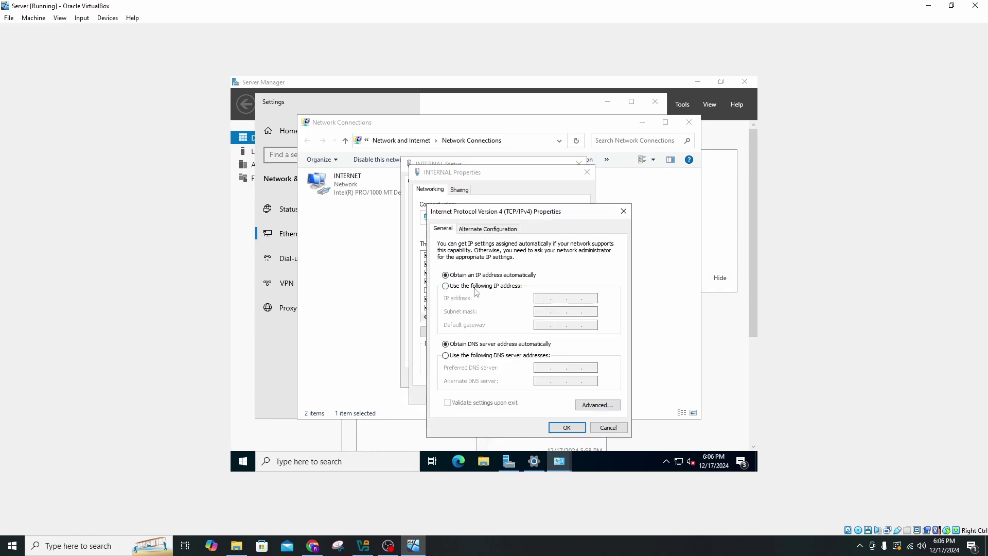
Set static IP 172.16.0.1, mask 255.255.255.0 and DNS 127.0.0.1, then save.
left_click(446, 286)
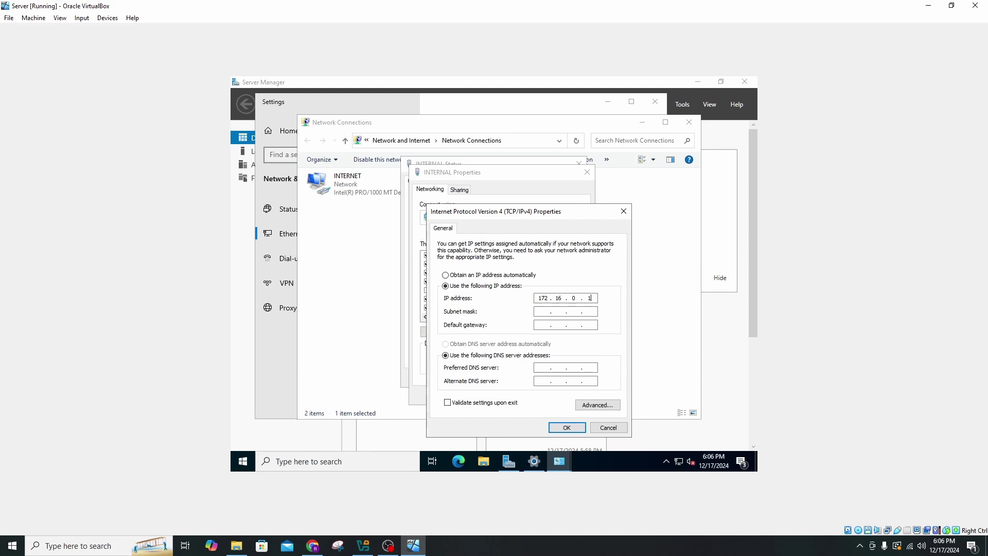
key("Tab")
key("Right")
type("255")
left_click(547, 367)
type("127")
type("0")
type("0")
type("1")
left_click(572, 429)
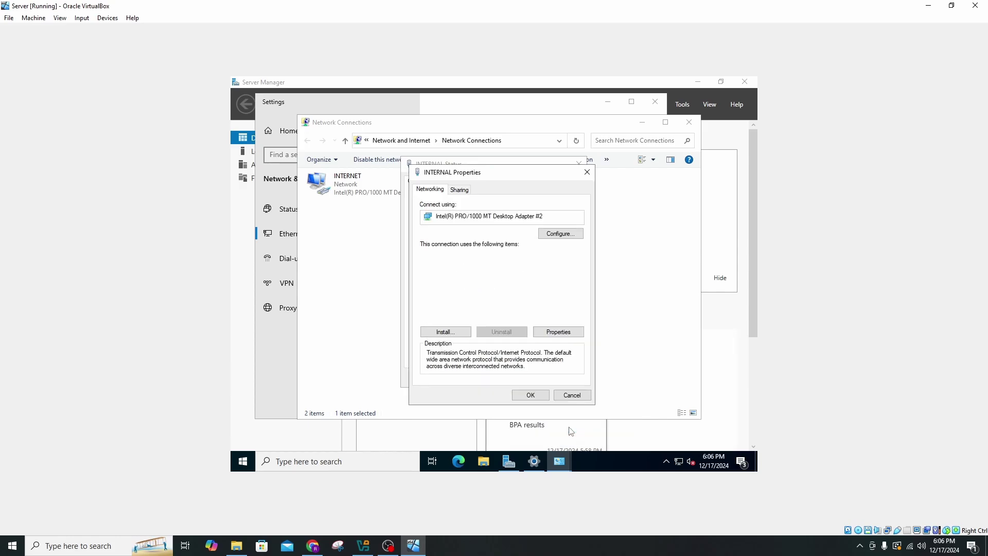
left_click(530, 394)
left_click(563, 378)
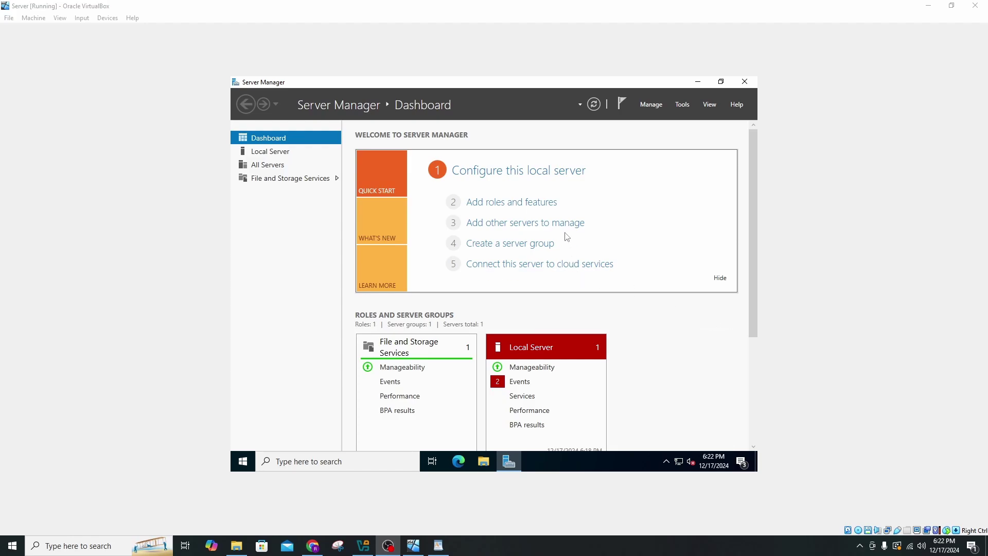
Start a role-based install on this server and select the DHCP Server and AD DS roles.
left_click(547, 211)
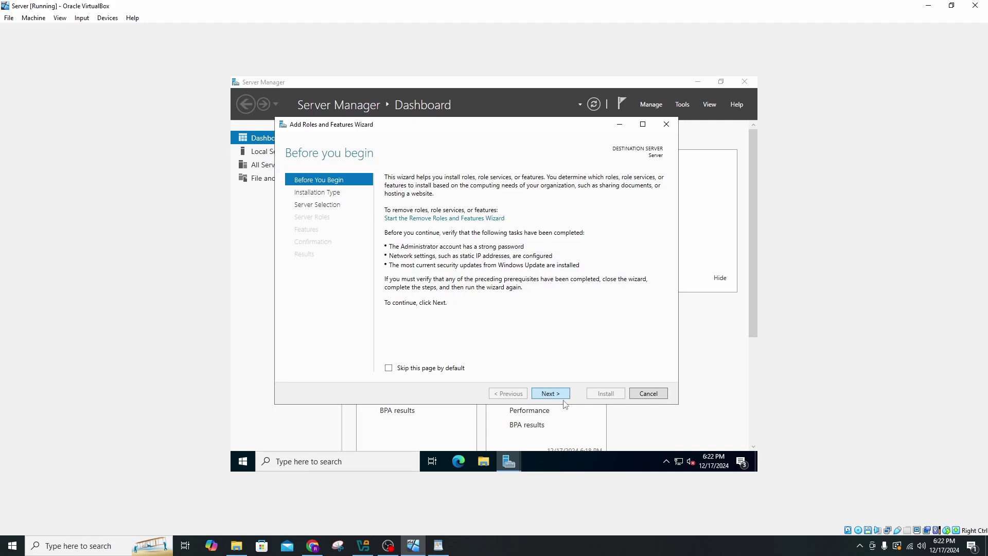
left_click(550, 393)
left_click(556, 395)
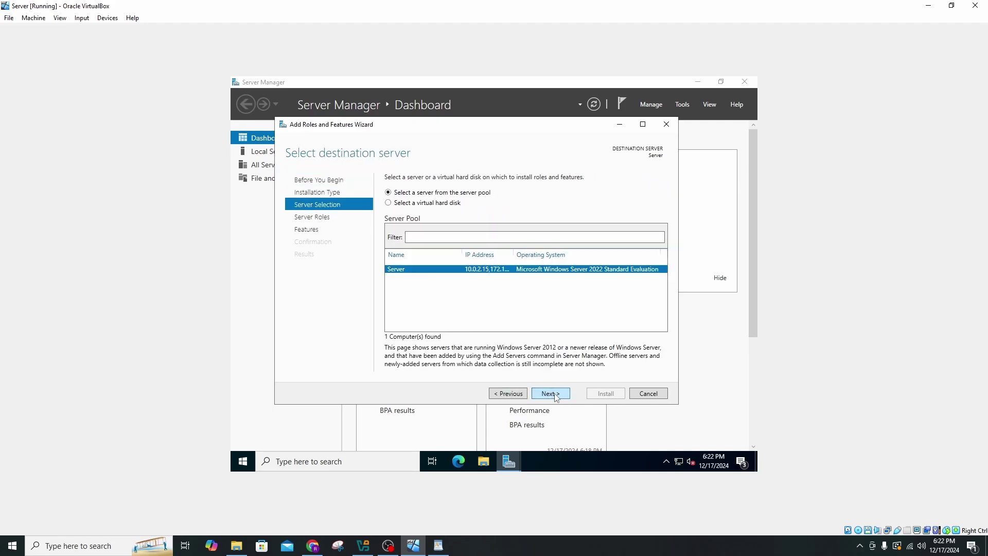
left_click(556, 395)
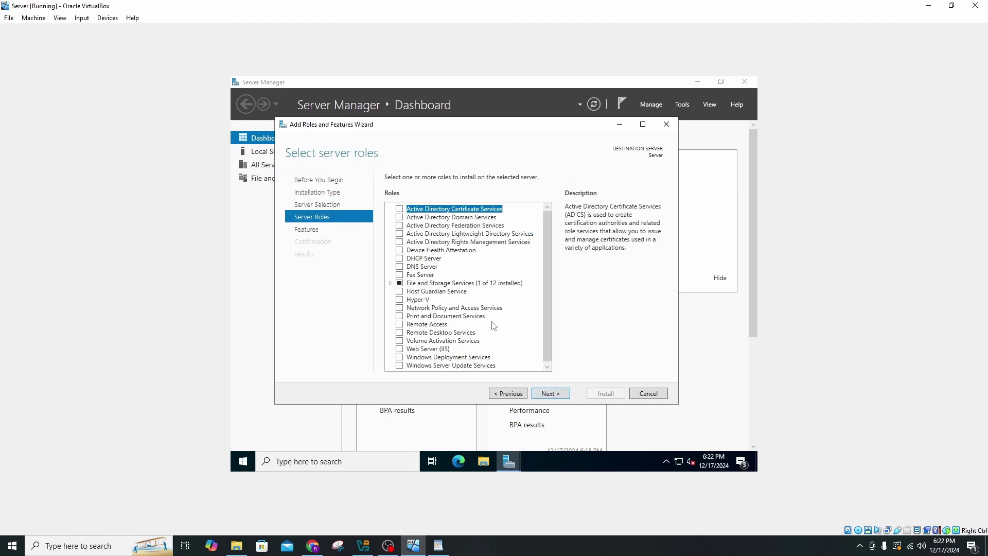
left_click(400, 259)
left_click(510, 351)
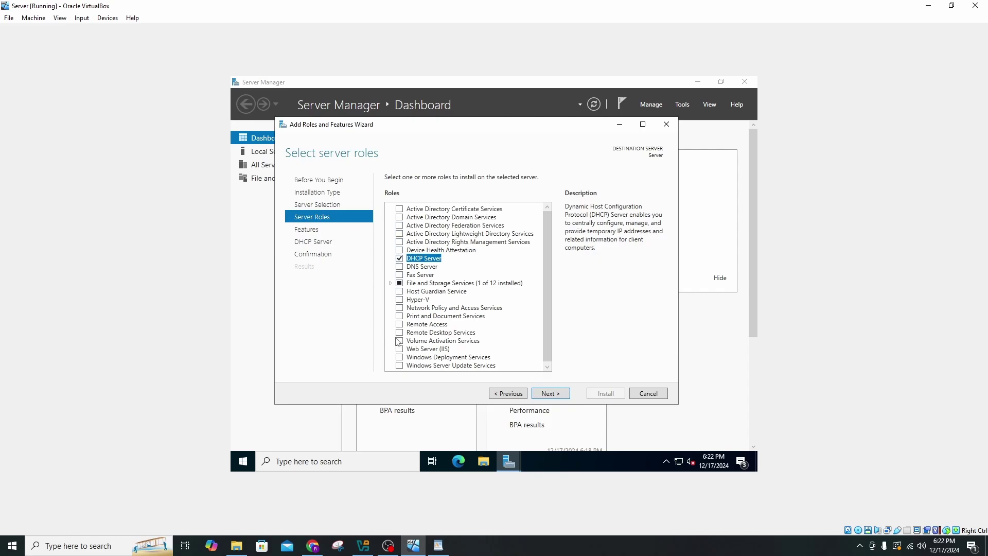
left_click(399, 217)
left_click(510, 354)
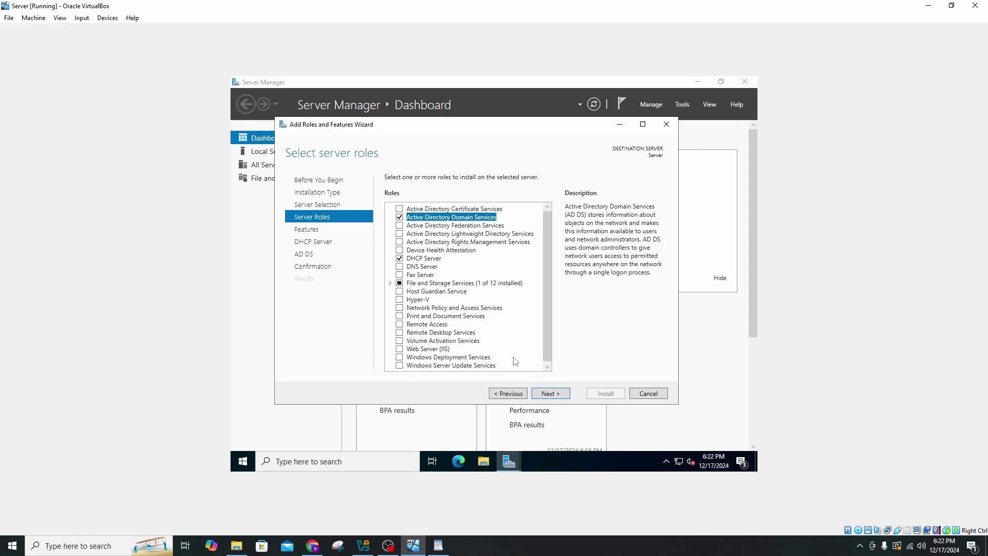
Add the Remote Access role with the Routing role service and its required features.
left_click(400, 324)
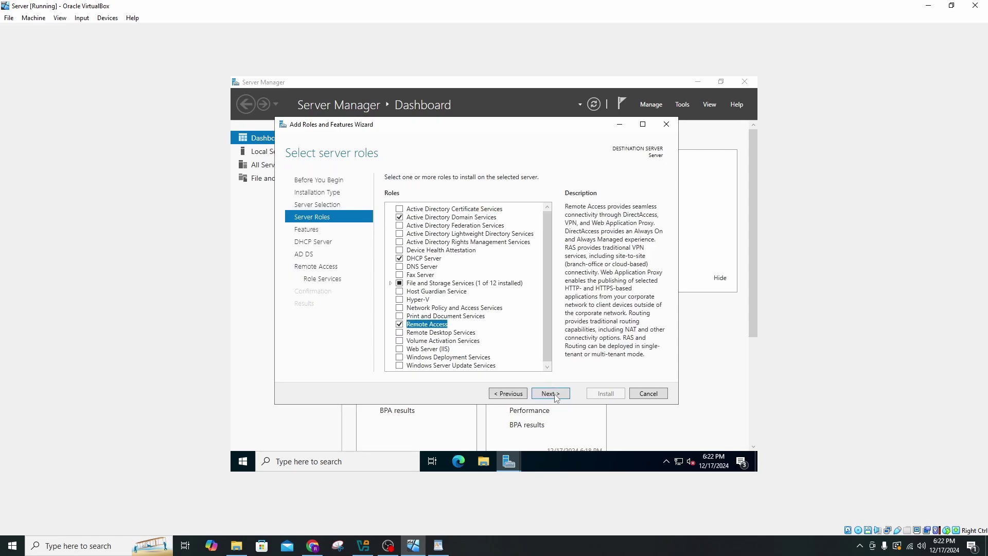
left_click(557, 397)
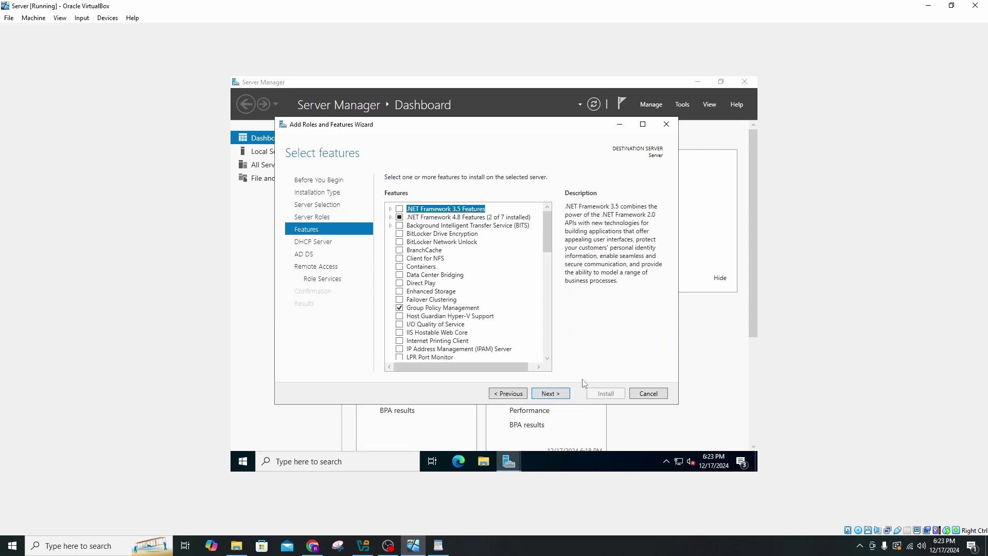
left_click(555, 398)
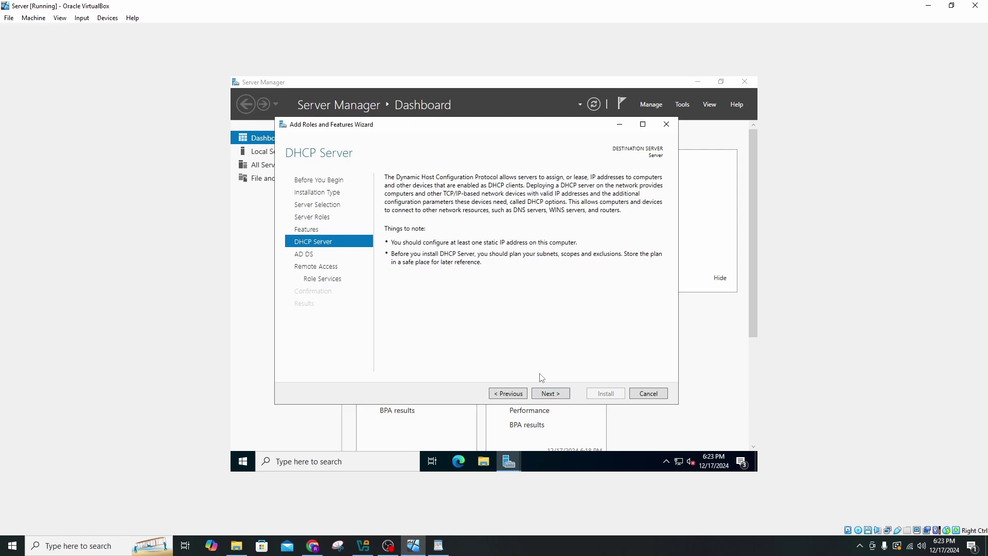
left_click(560, 395)
left_click(559, 397)
left_click(560, 397)
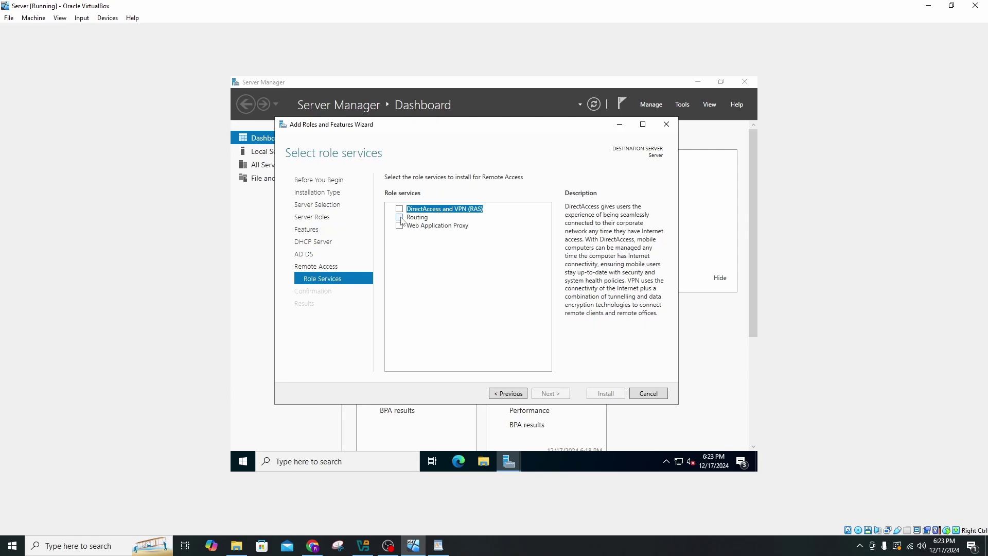
left_click(400, 218)
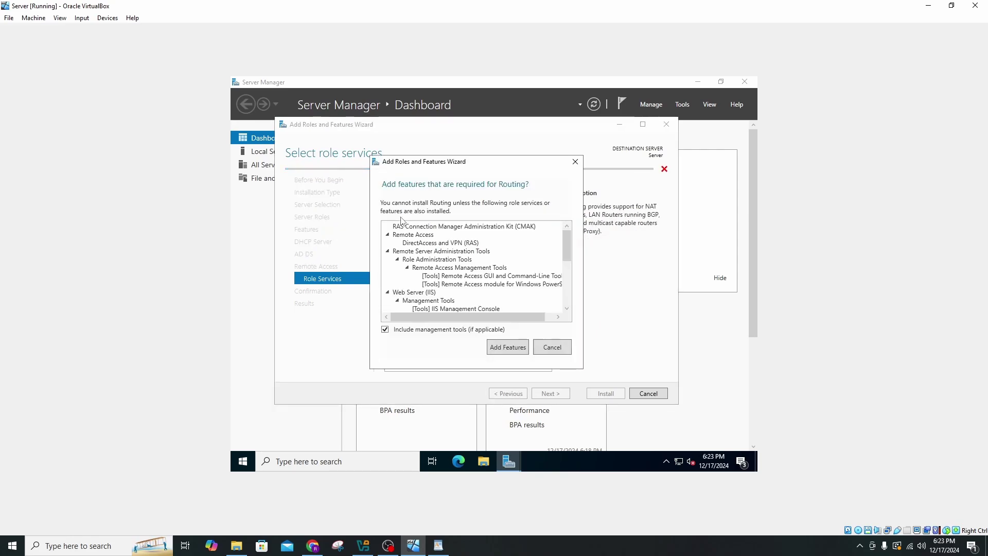
left_click(508, 348)
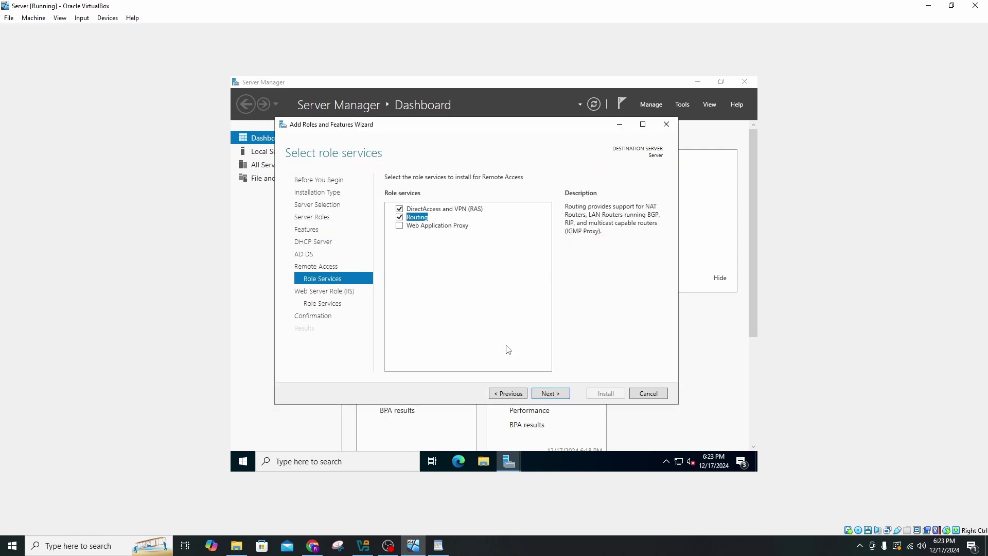
Keep the default web server services, install the roles and check post-deployment tasks.
left_click(560, 396)
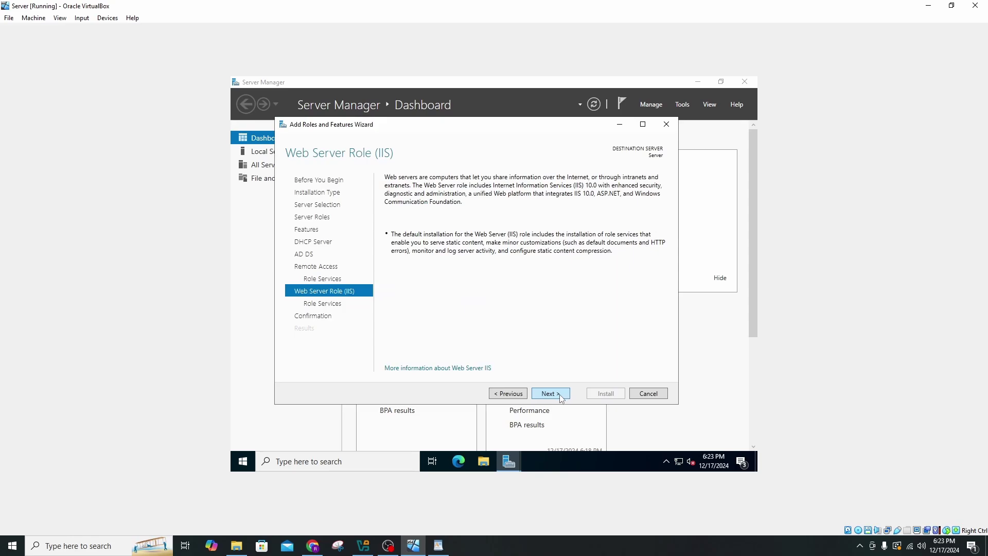
left_click(564, 397)
left_click(566, 396)
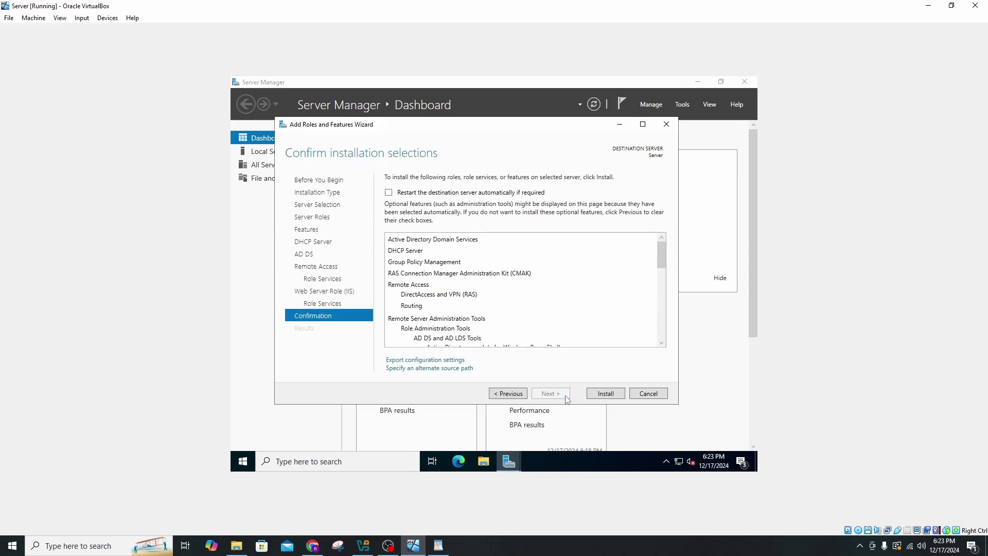
left_click(605, 394)
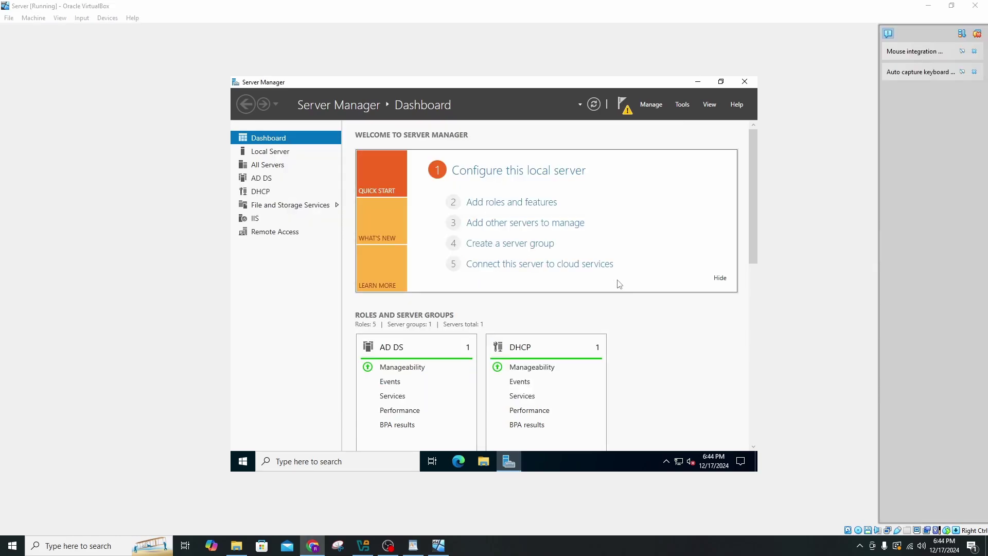
left_click(623, 104)
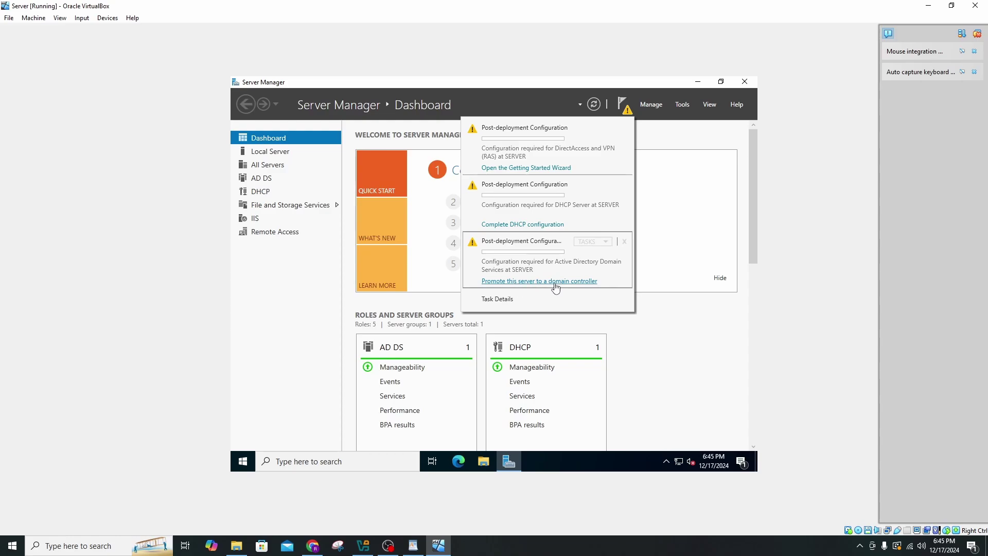
Promote the server to a domain controller in a new forest with root domain mydomain.com.
left_click(556, 283)
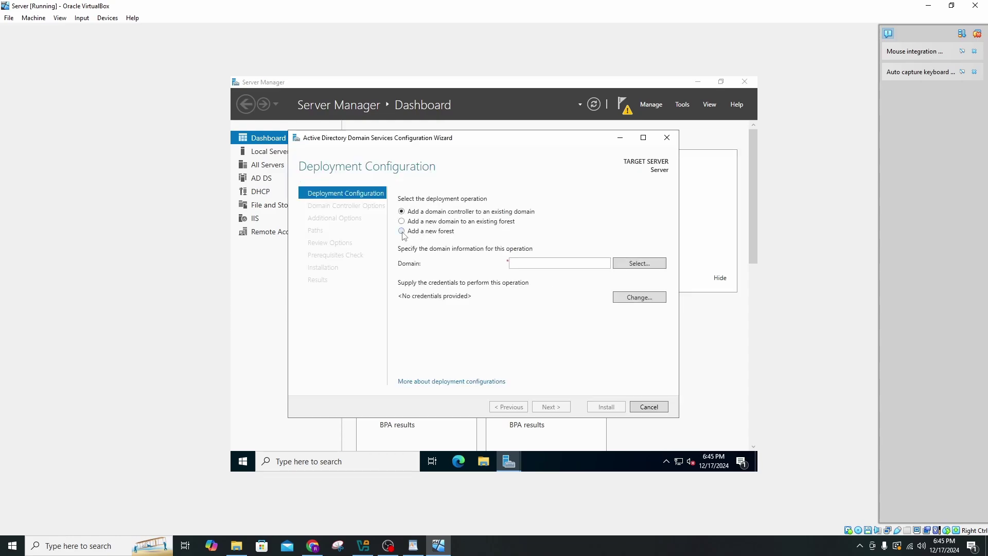
left_click(402, 231)
left_click(521, 262)
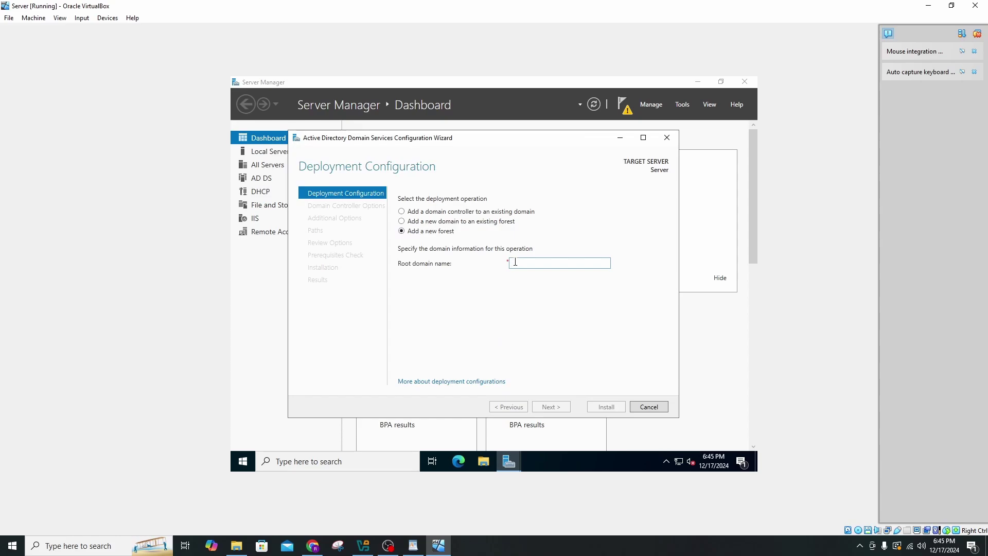
type("mydomain.com")
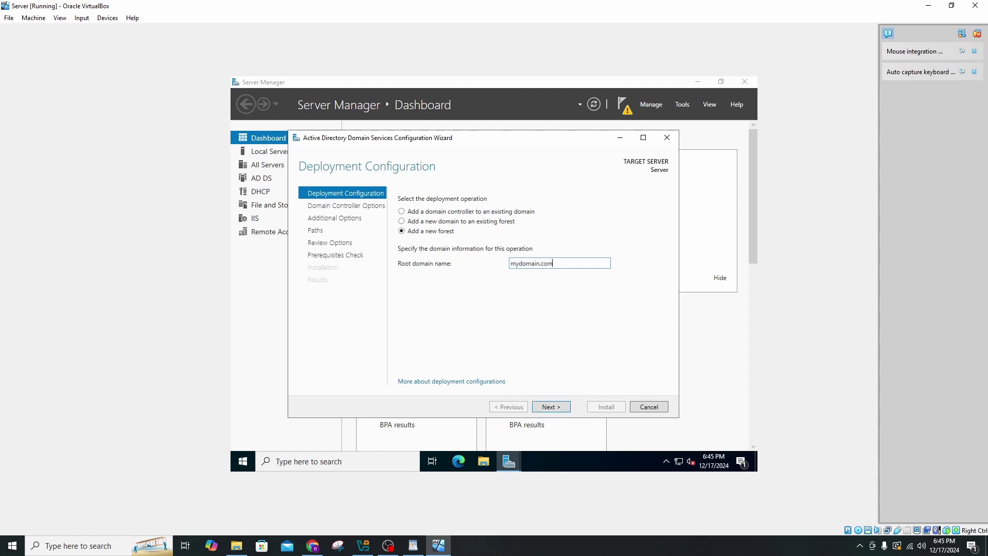
left_click(554, 407)
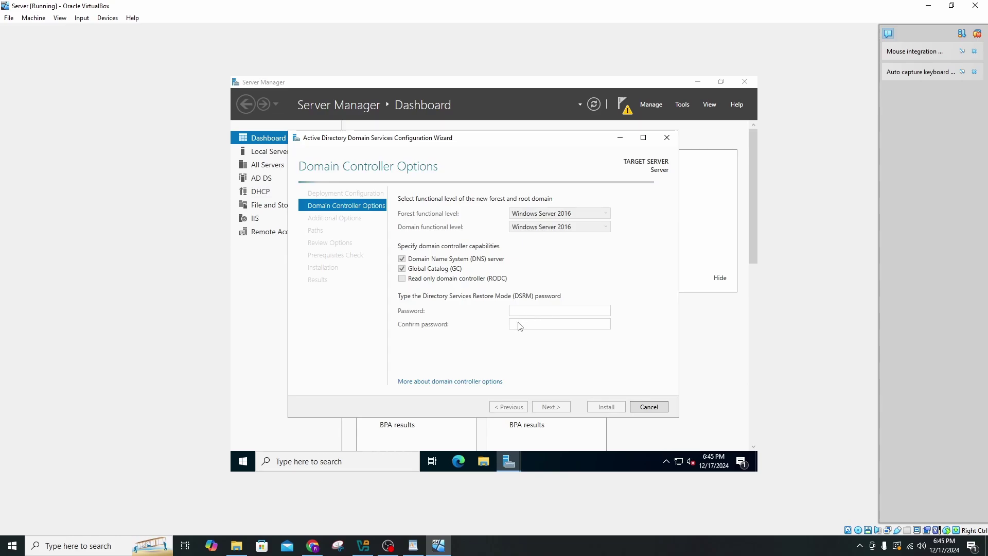
Enter and confirm the Directory Services Restore Mode password.
left_click(538, 310)
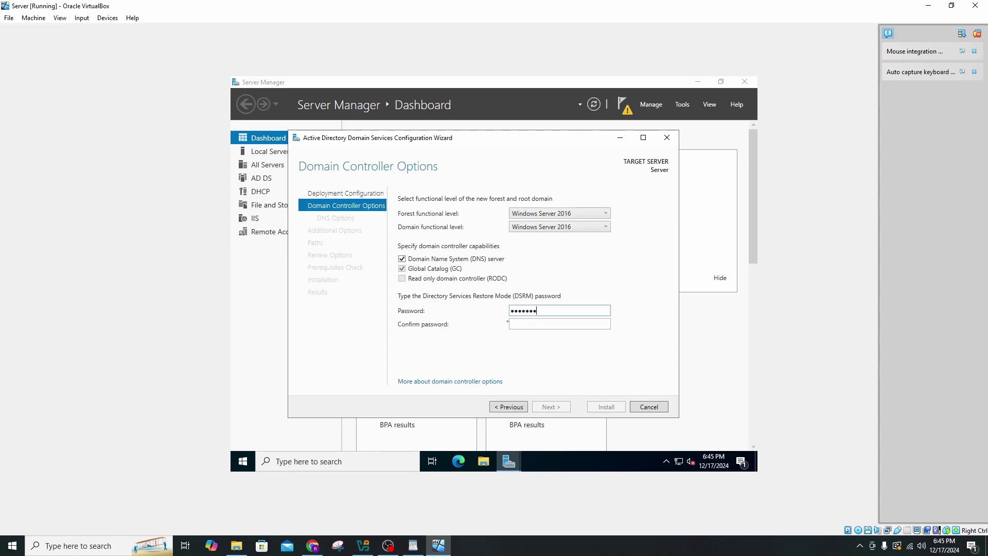
type("••••••••••")
key("Tab")
type("••••••••••")
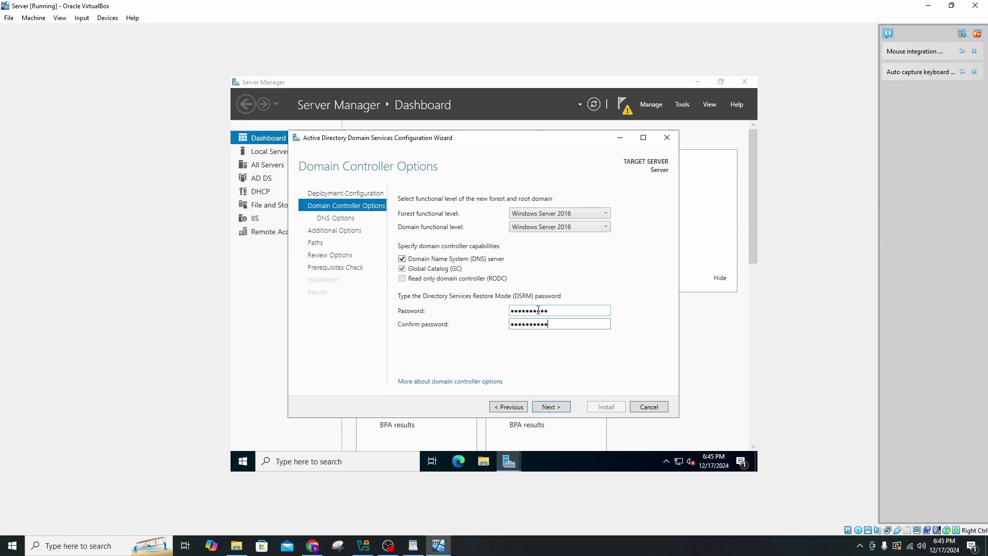
left_click(563, 406)
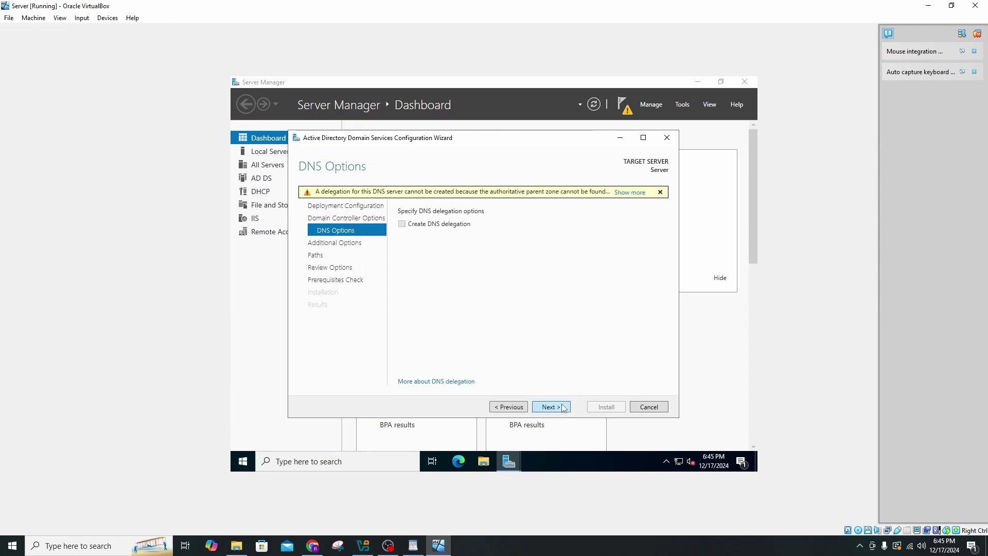
Accept default DNS options, NetBIOS name MYDOMAIN and default folder paths, then run prerequisites check.
left_click(563, 408)
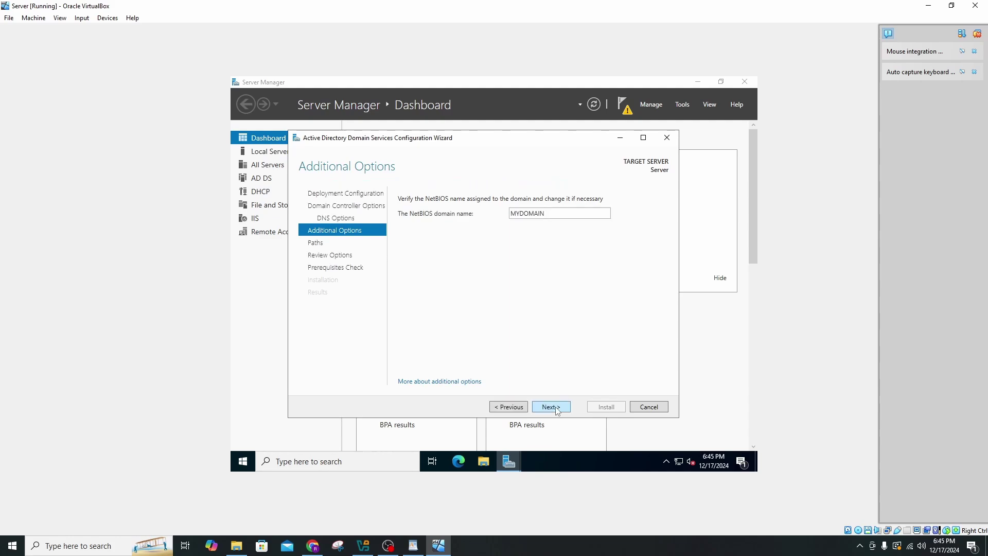
left_click(556, 410)
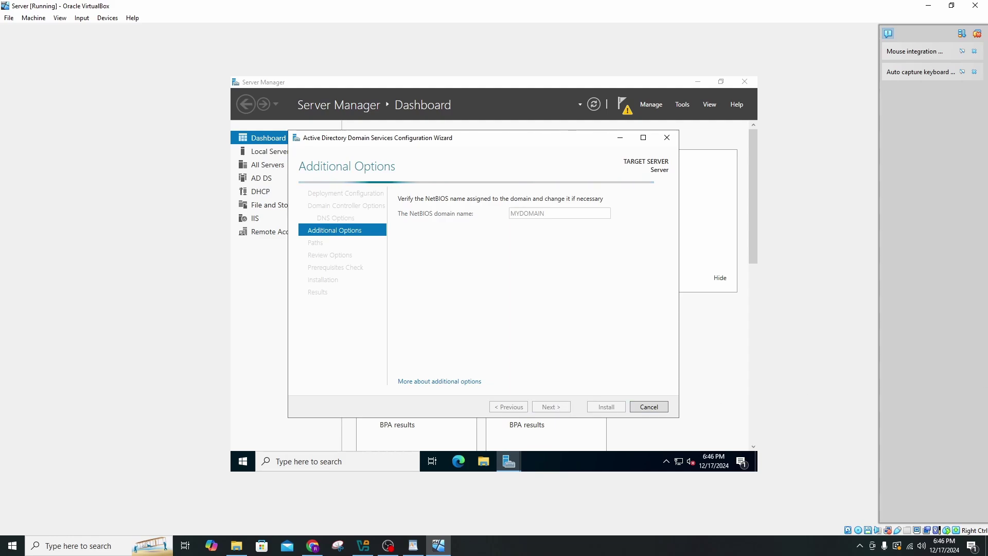
left_click(551, 407)
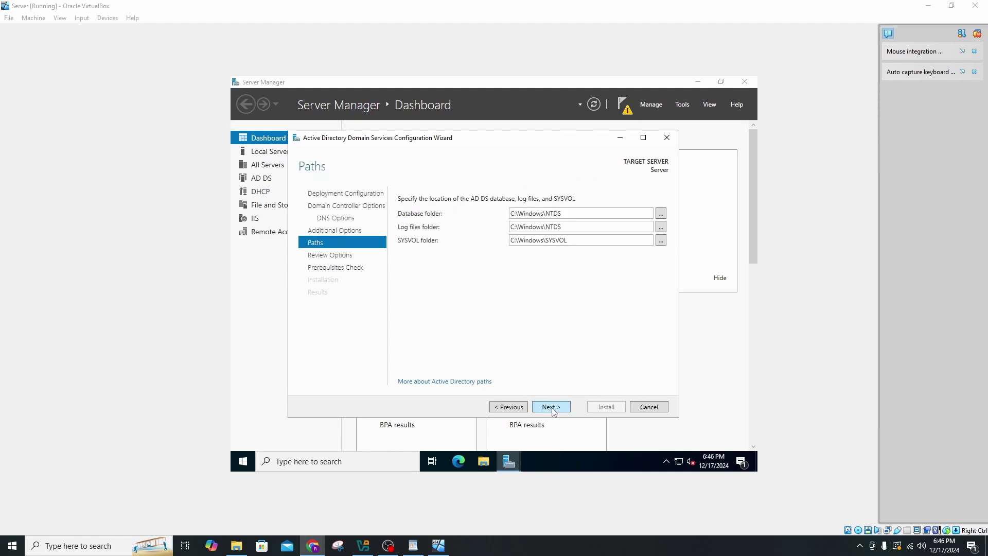
left_click(550, 407)
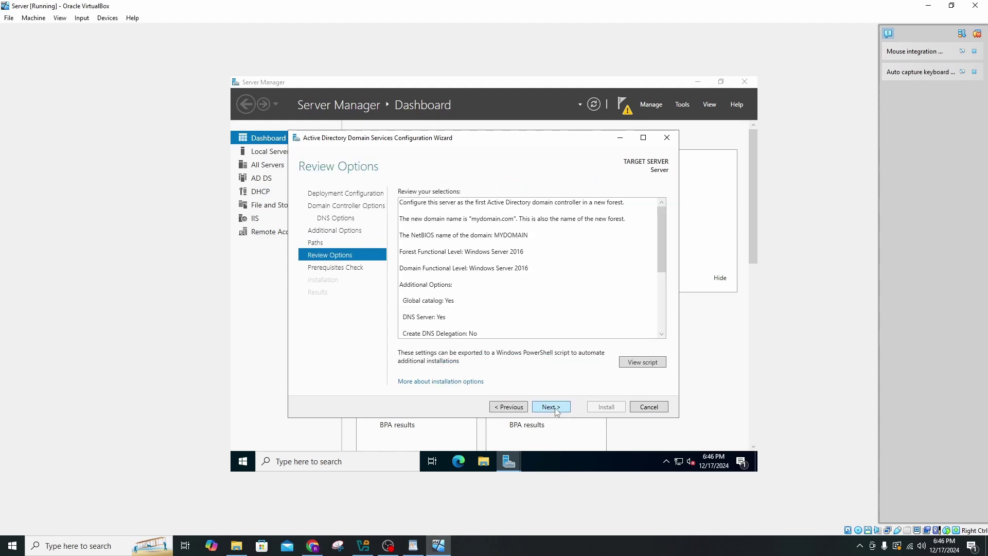
left_click(554, 408)
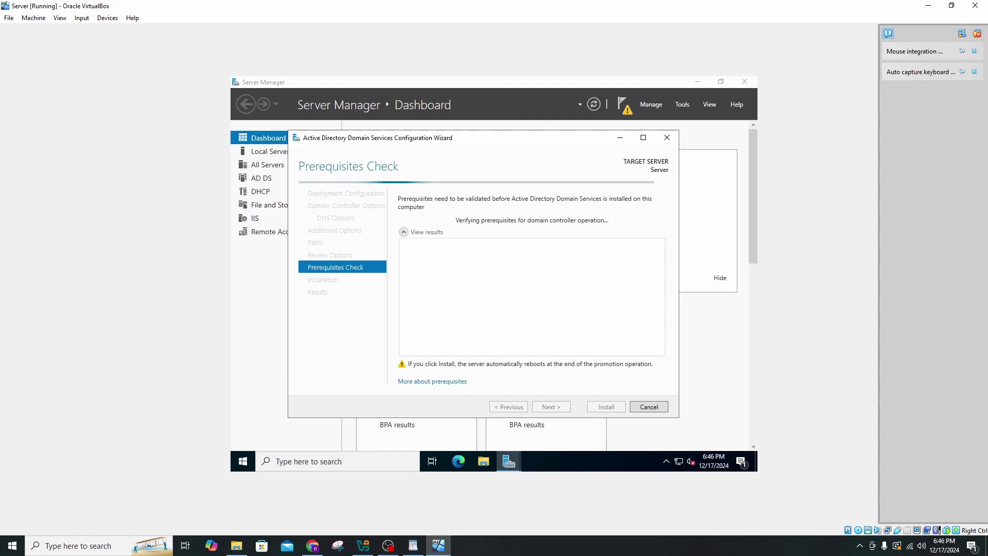
Install the domain controller once the prerequisite checks pass.
key("alt+Tab")
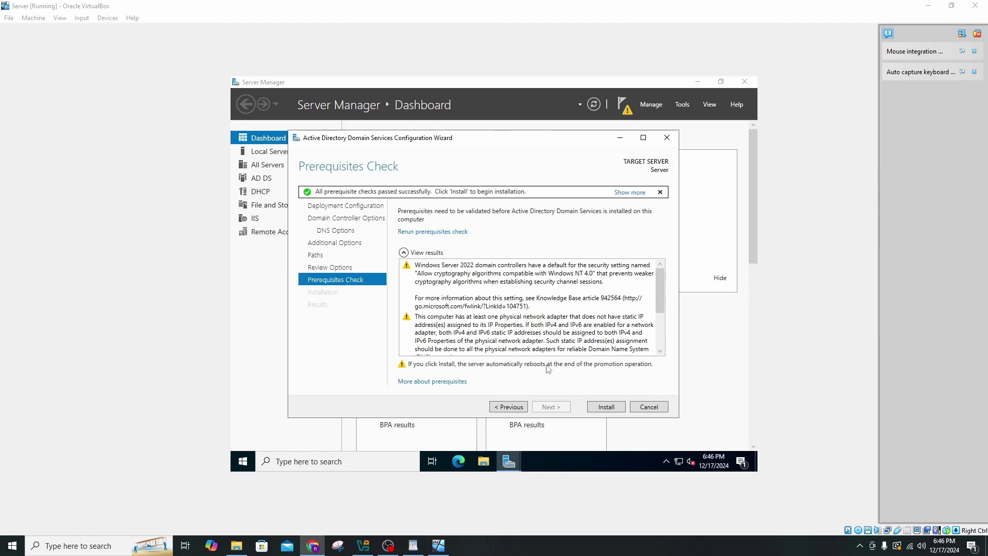
left_click(603, 409)
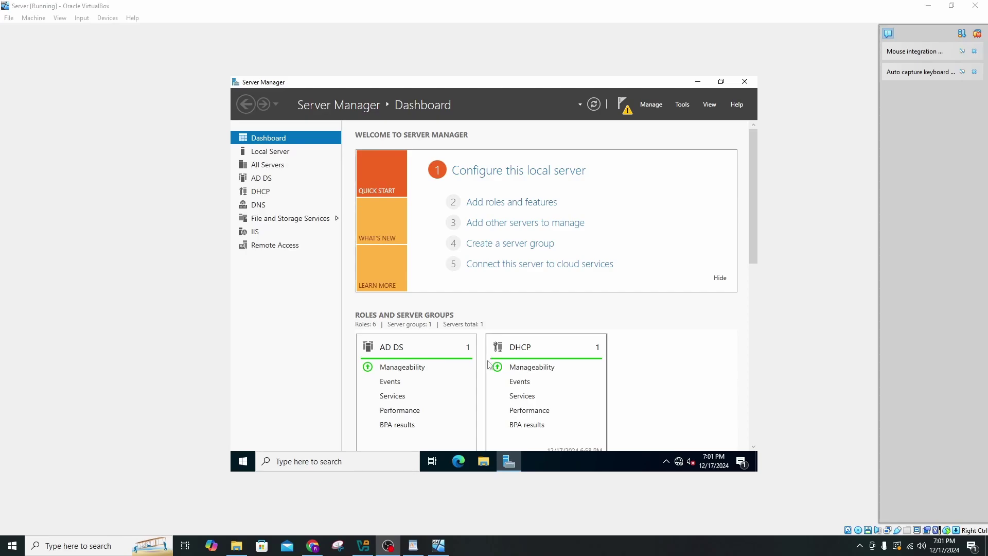
left_click(251, 463)
left_click(243, 339)
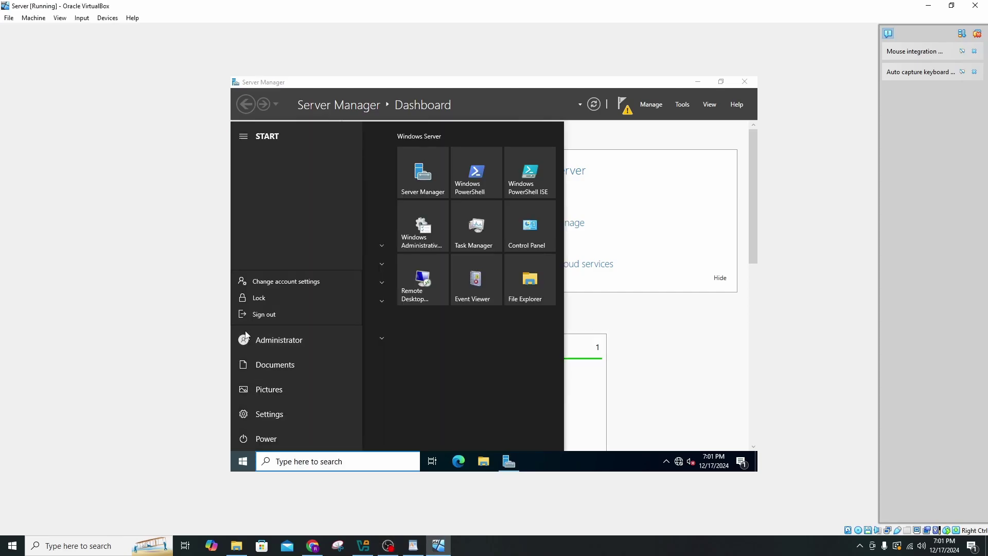
left_click(275, 296)
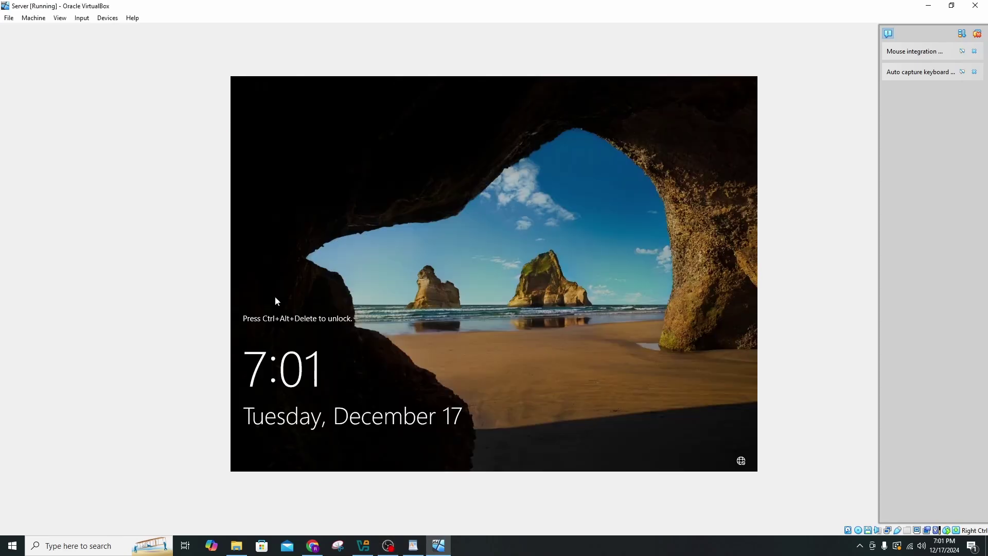
Send Ctrl-Alt-Del and sign back in with the domain Administrator password.
left_click(82, 18)
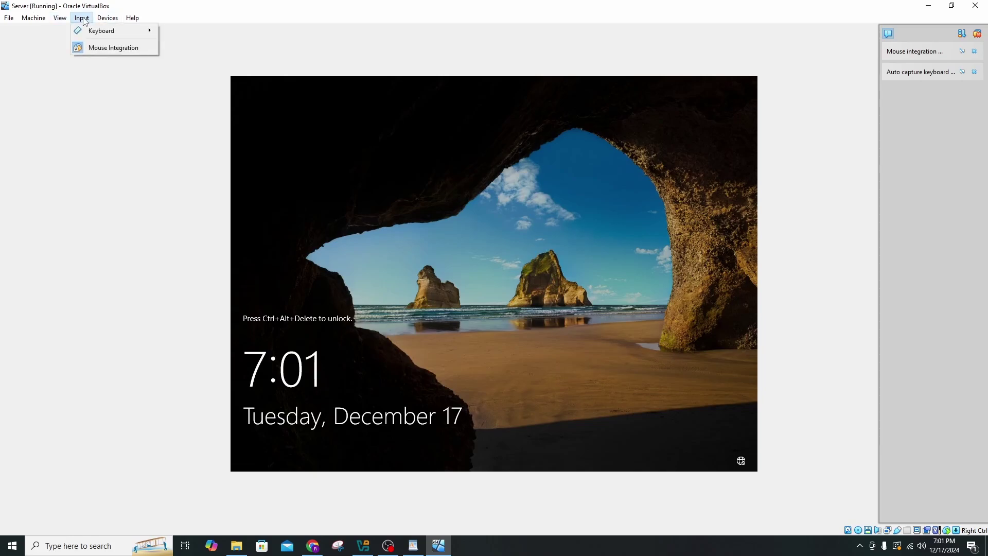
mouse_move(91, 32)
left_click(197, 60)
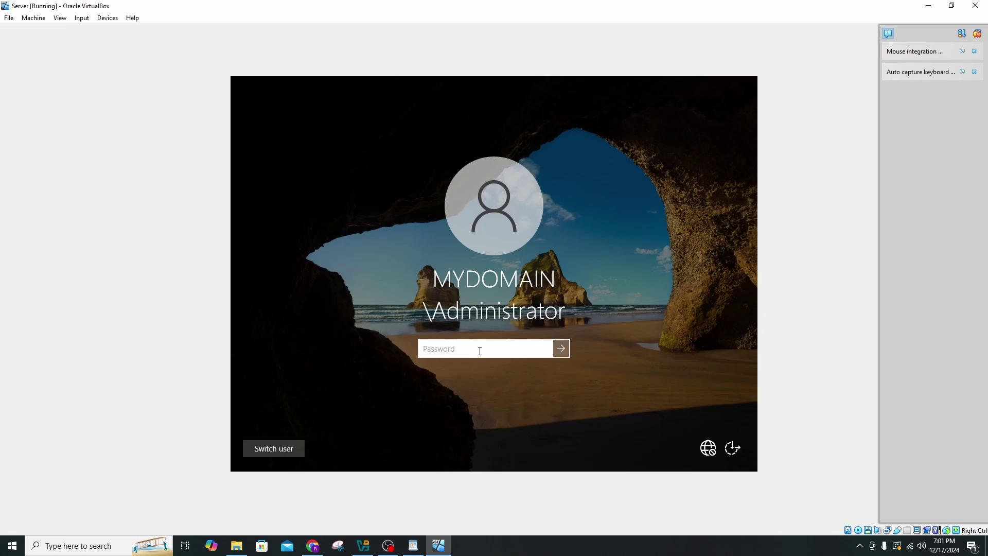
type("Passw0rd")
key("Return")
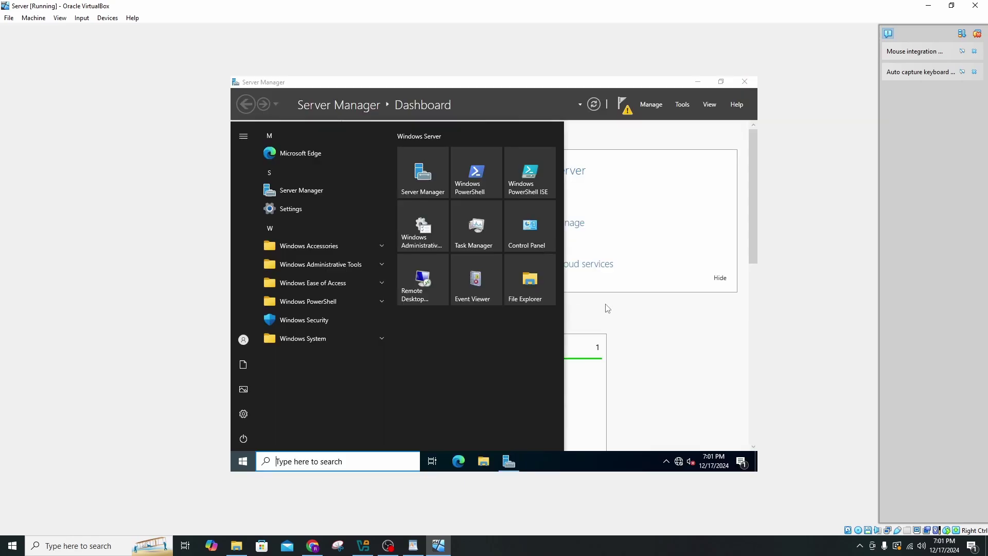
left_click(624, 300)
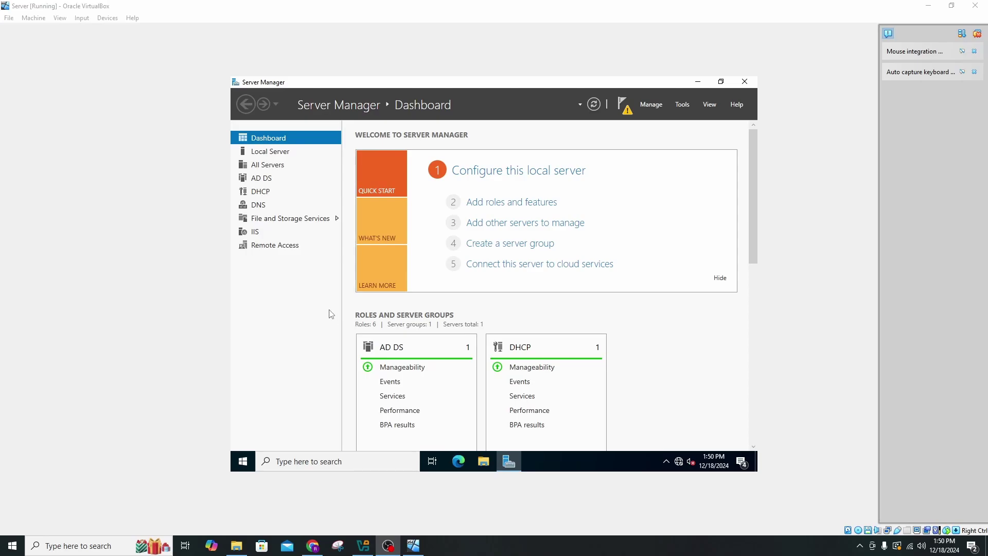
Launch the Routing and Remote Access setup wizard for the local server.
left_click(682, 105)
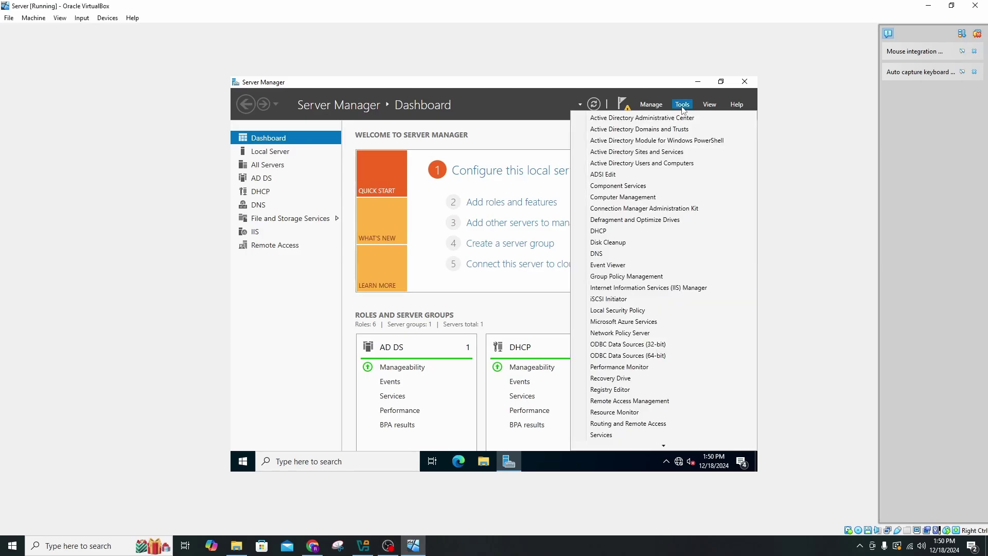
left_click(674, 425)
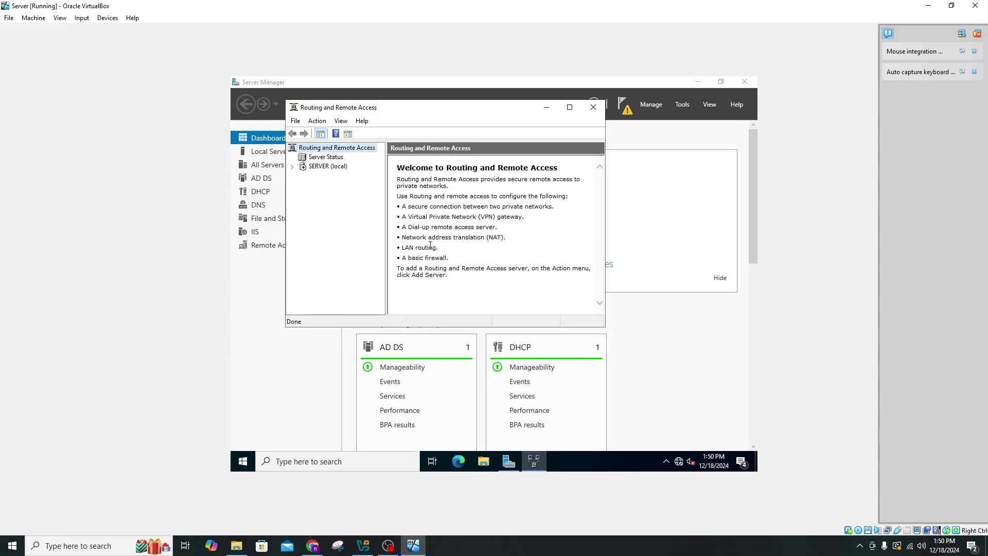
right_click(324, 167)
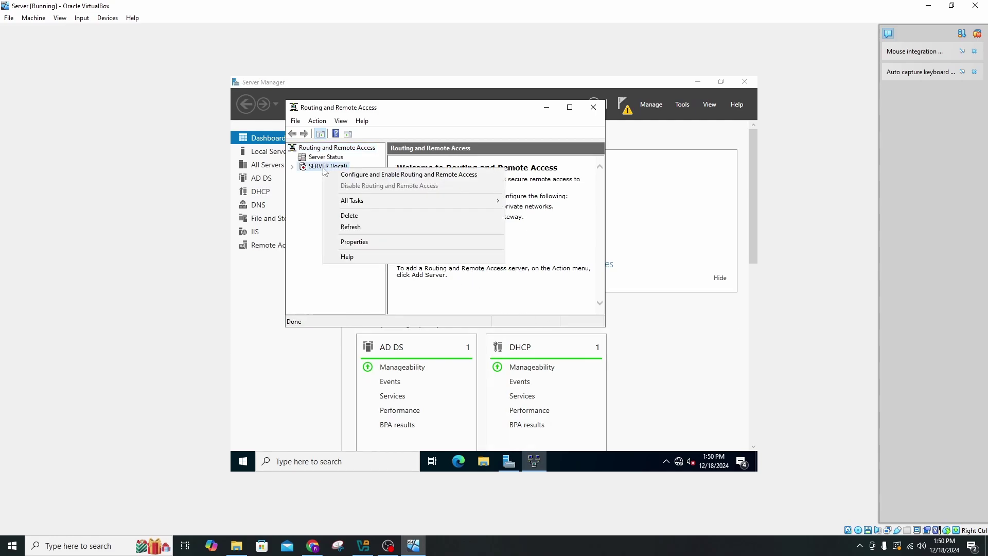
left_click(353, 177)
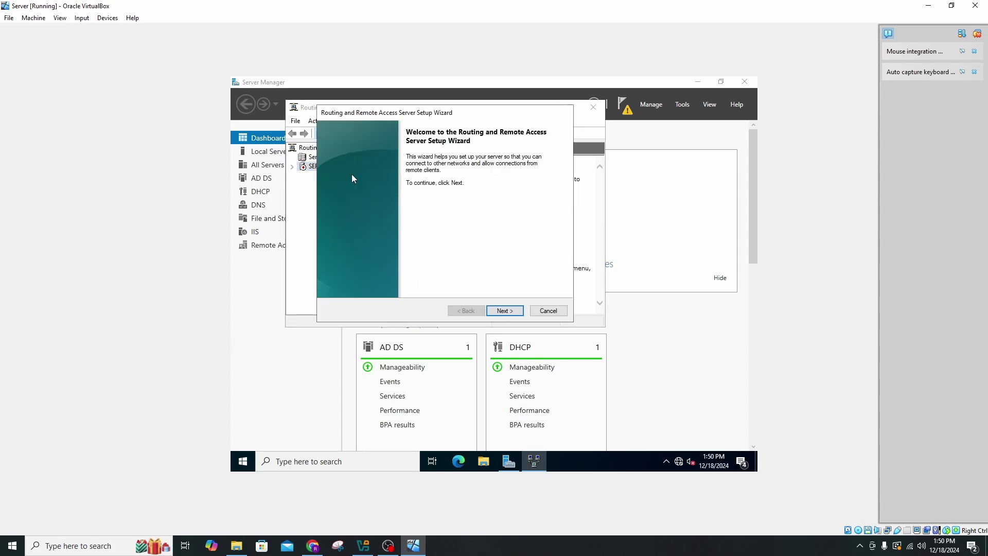
left_click(505, 310)
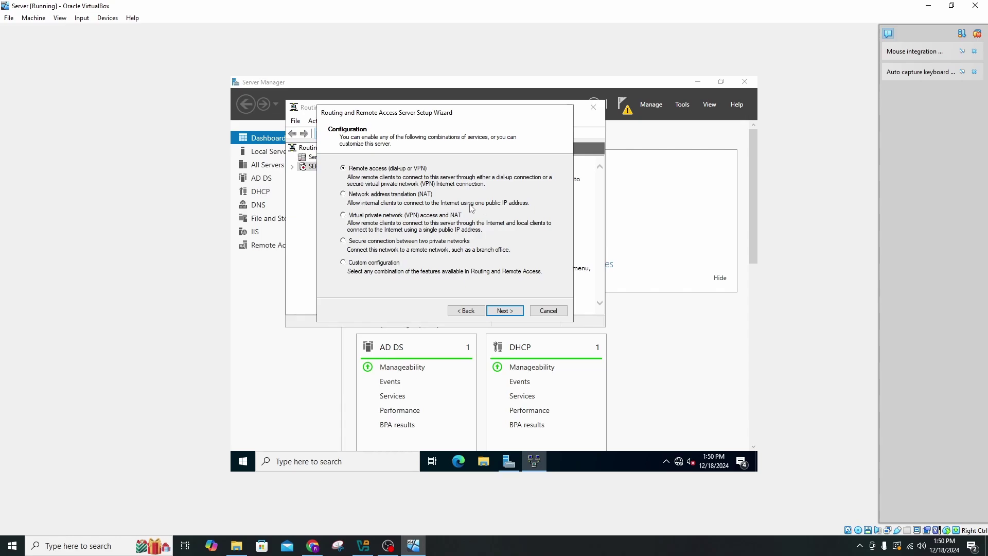
Configure NAT with INTERNET as the public interface, finish, and close the console.
left_click(343, 194)
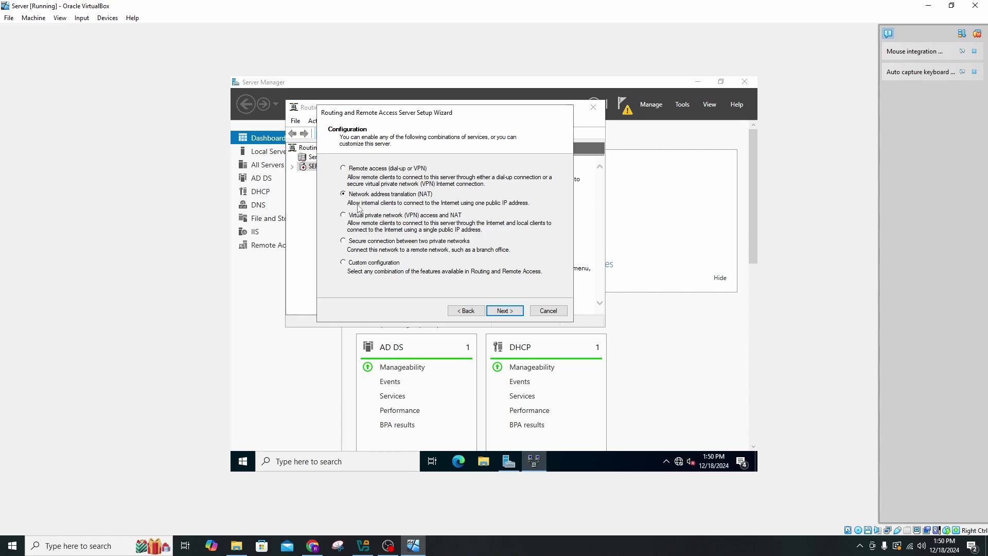
left_click(500, 311)
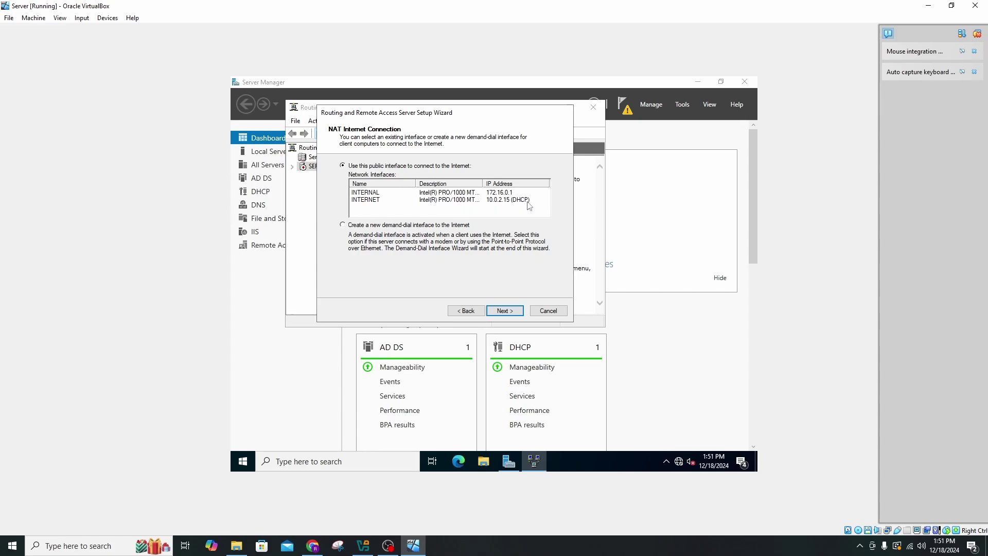
left_click(529, 204)
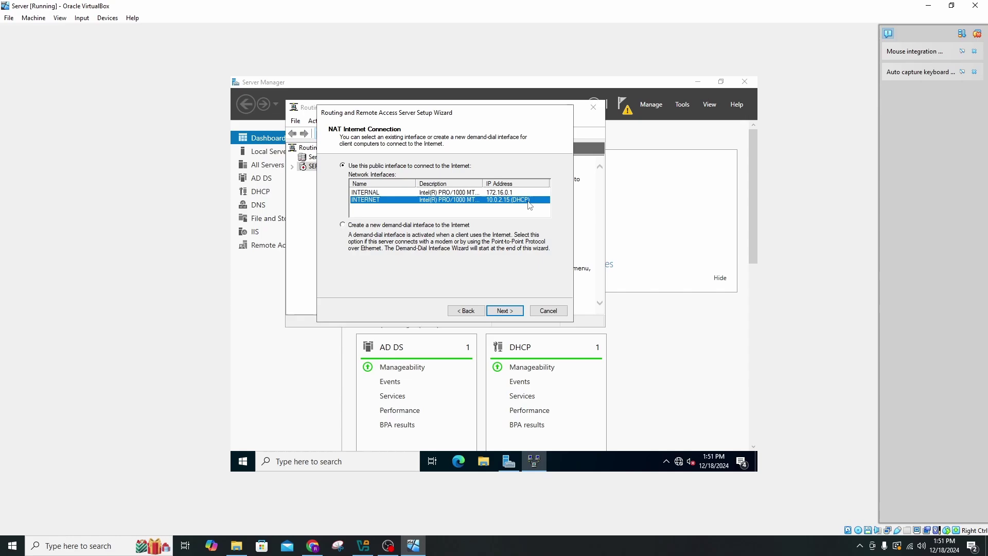
left_click(513, 311)
left_click(504, 311)
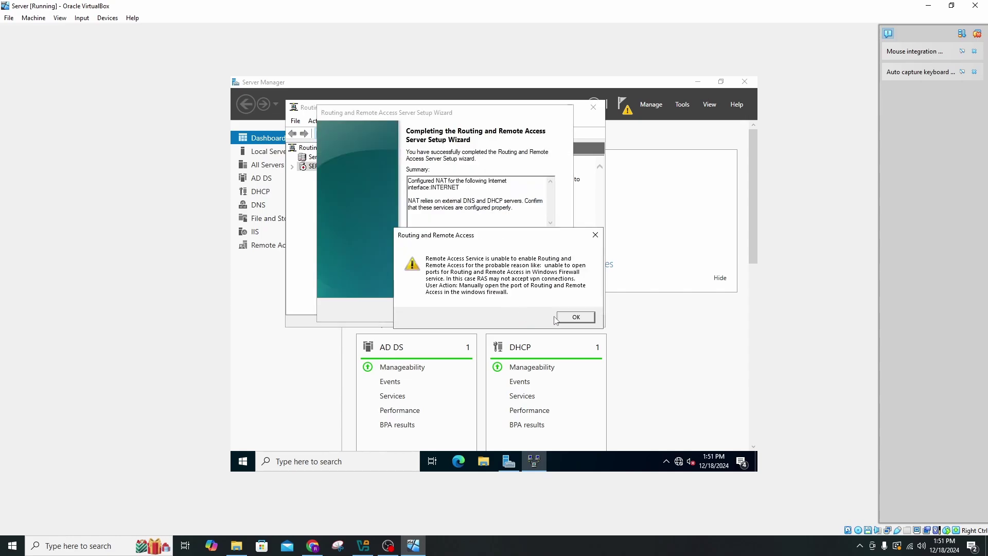
left_click(572, 318)
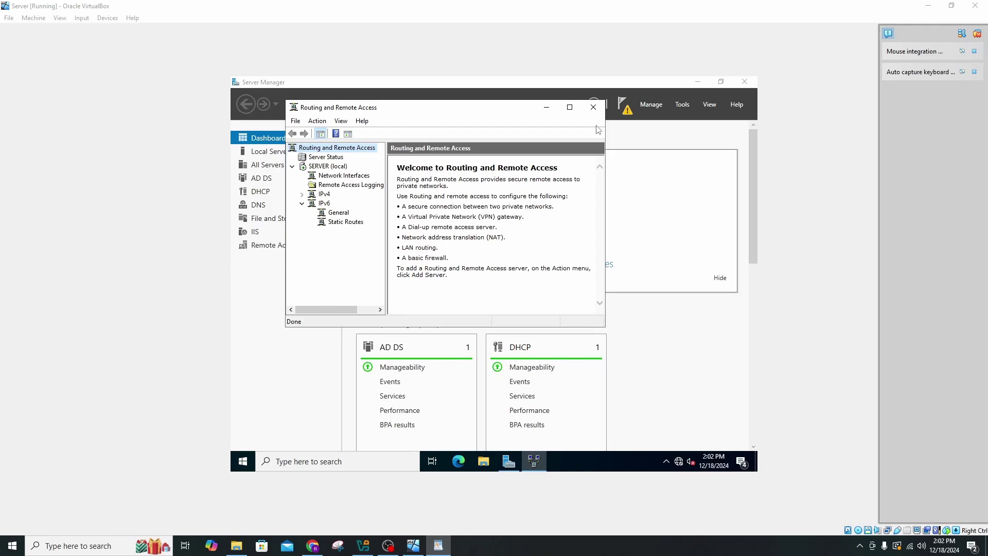
left_click(592, 108)
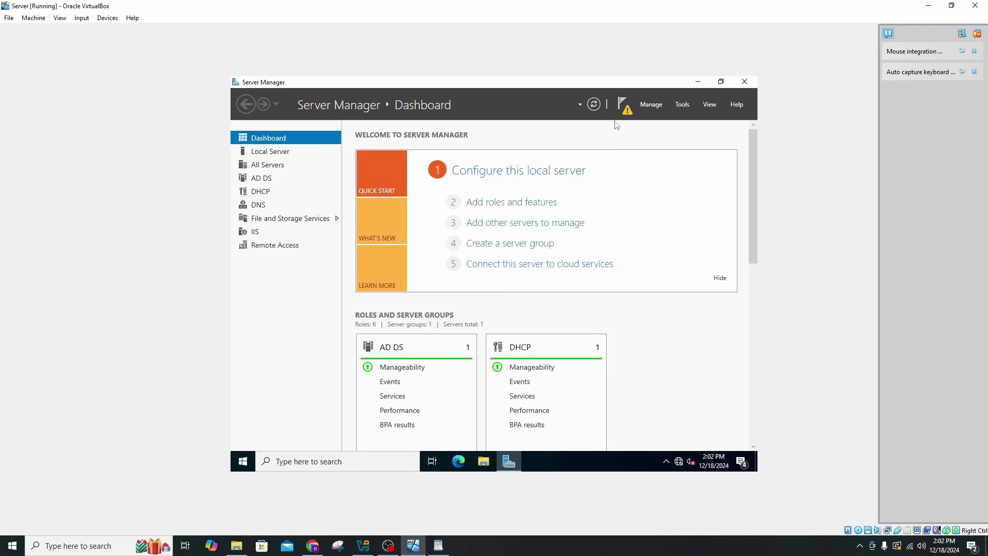
Start a new IPv4 scope on server.mydomain.com in the DHCP console.
left_click(682, 106)
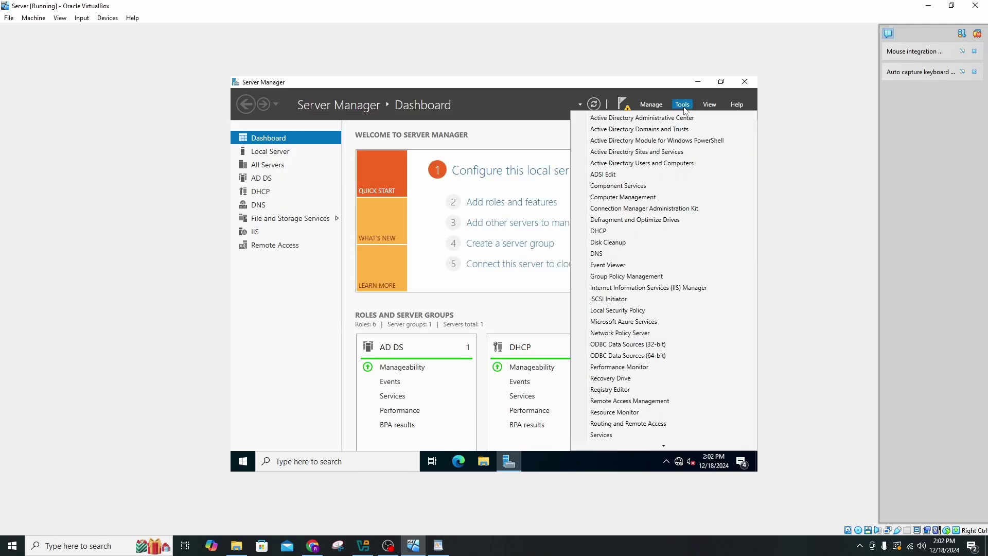
left_click(661, 239)
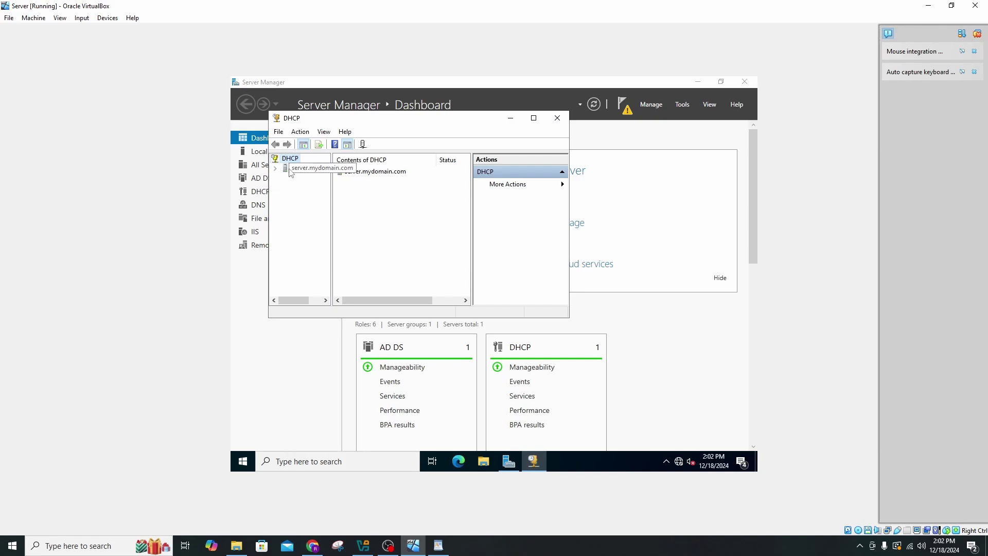
left_click(276, 169)
right_click(297, 181)
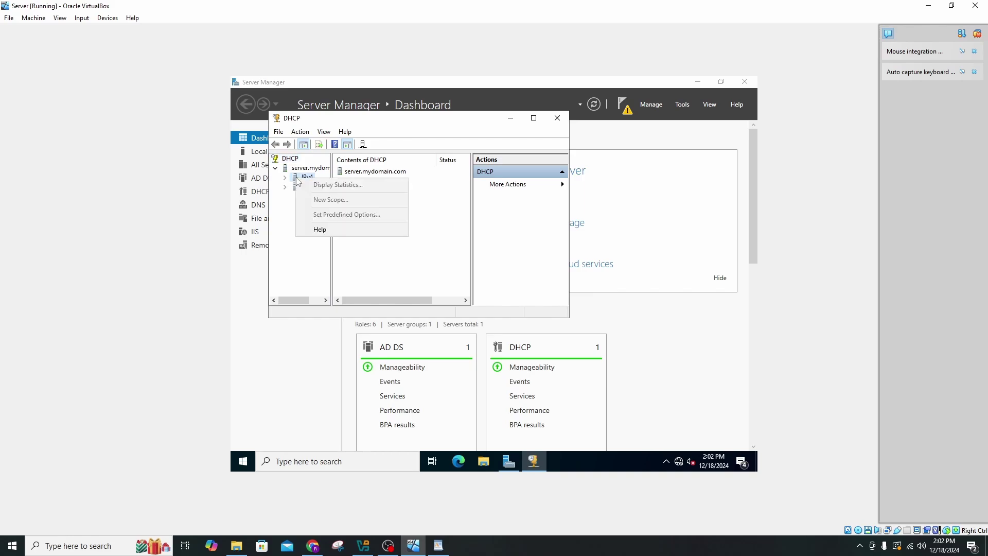
left_click(297, 180)
right_click(297, 179)
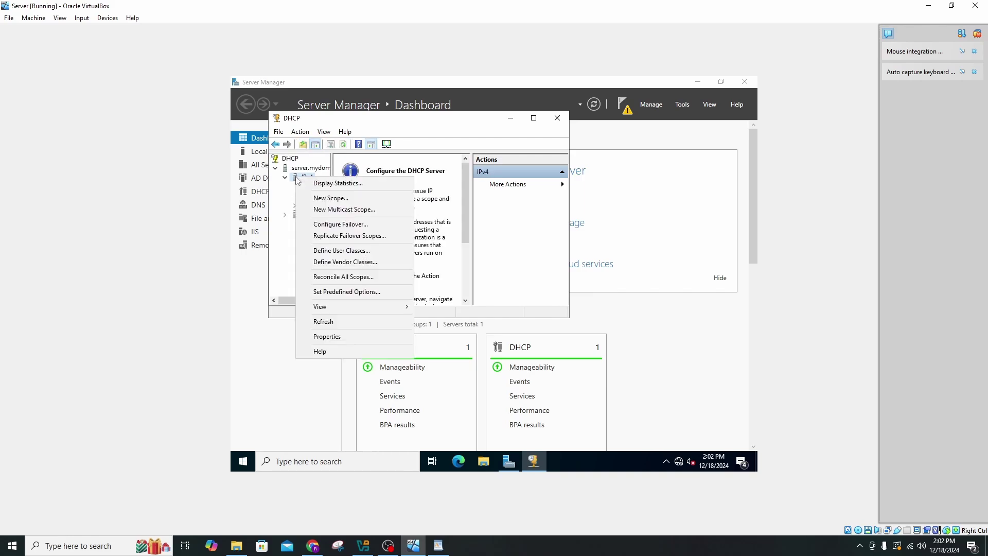
left_click(335, 199)
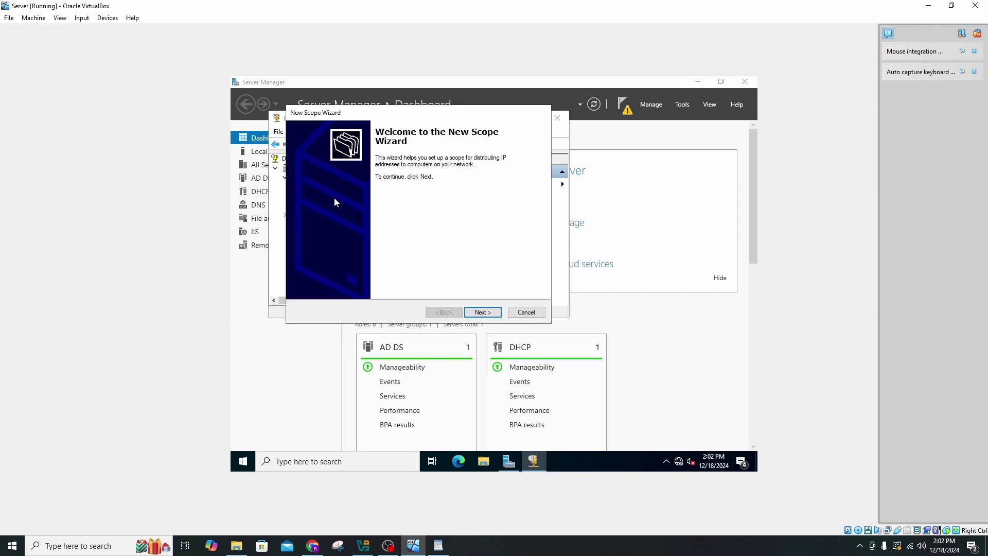
left_click(483, 313)
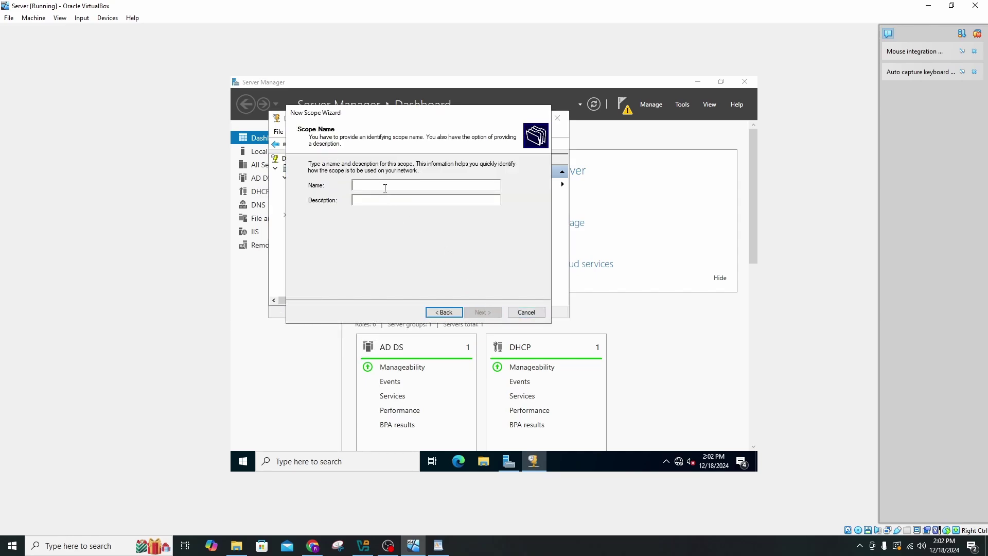
Name the scope and set range 172.16.0.100–172.16.0.200 with subnet length 24.
type("172.16.0")
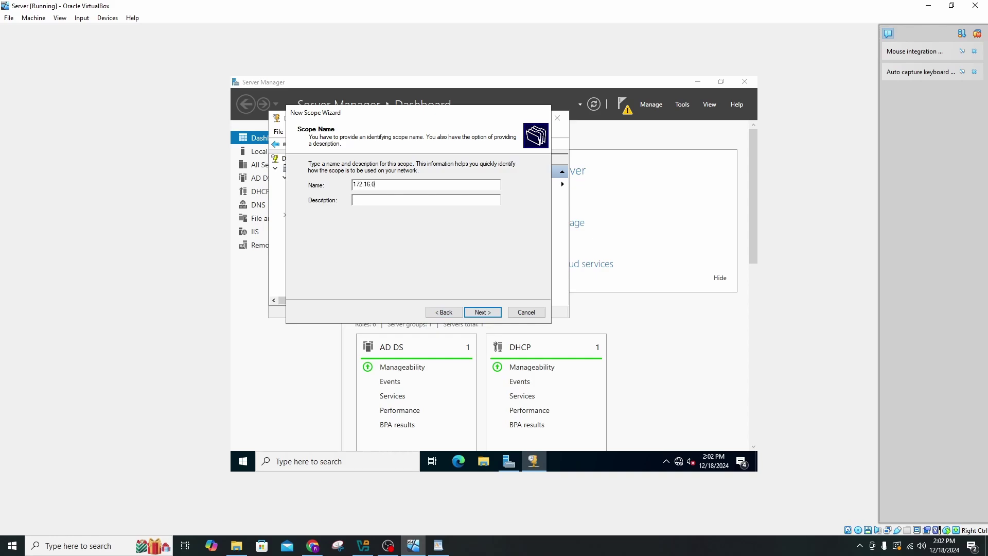
type(".100-200")
left_click(489, 312)
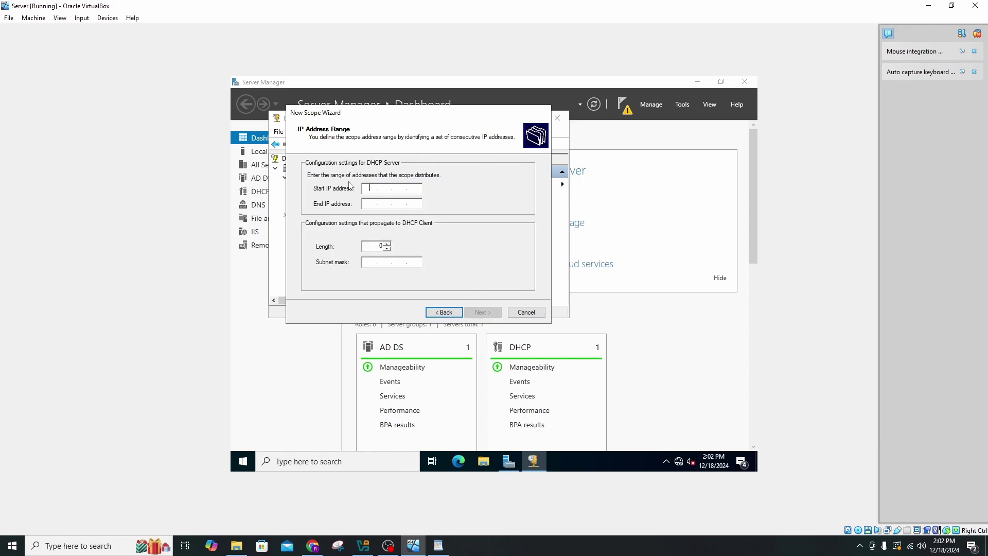
type("172.16.0.100")
key("Tab")
type("1")
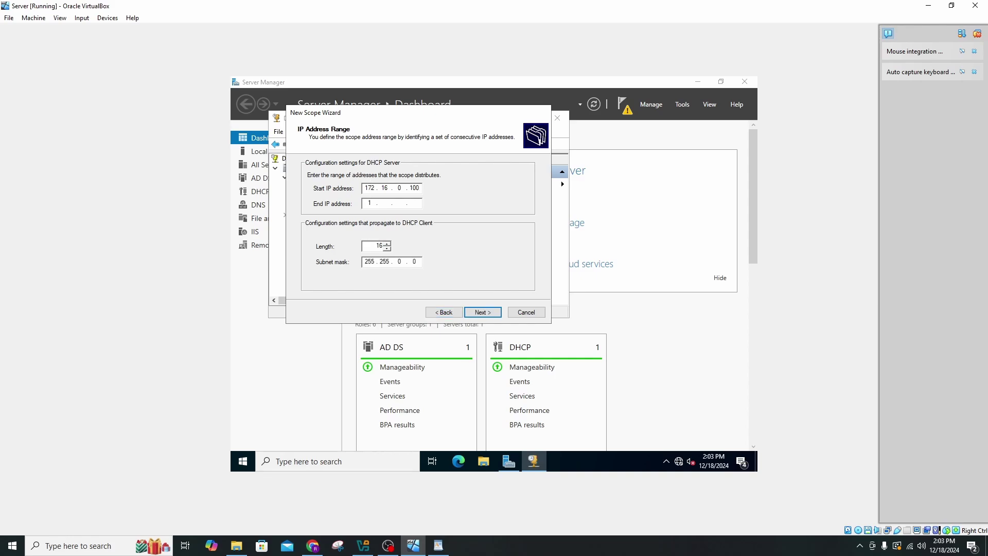
type("72 . 16 . 0 . 200")
left_click(387, 244)
left_click(387, 244)
left_click(387, 244)
left_click(387, 243)
left_click(388, 244)
left_click(387, 244)
left_click(388, 244)
left_click(388, 244)
left_click(483, 312)
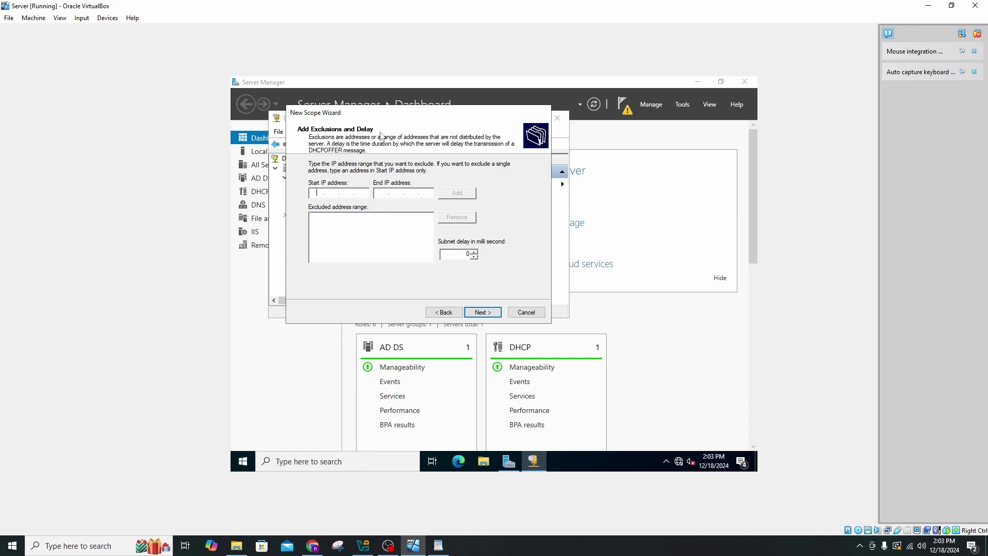
Skip exclusions, keep the default lease duration, and choose to configure options now.
left_click(480, 312)
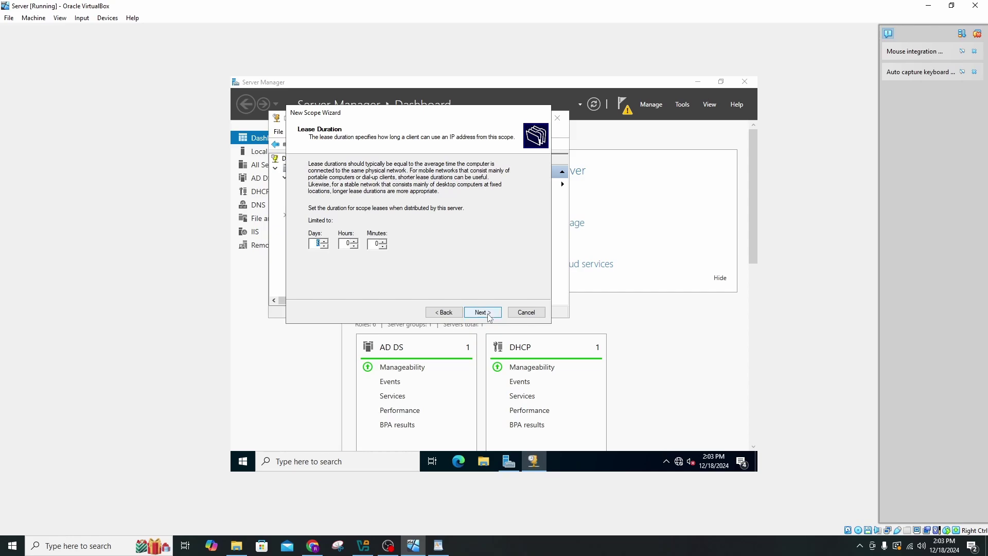
left_click(488, 314)
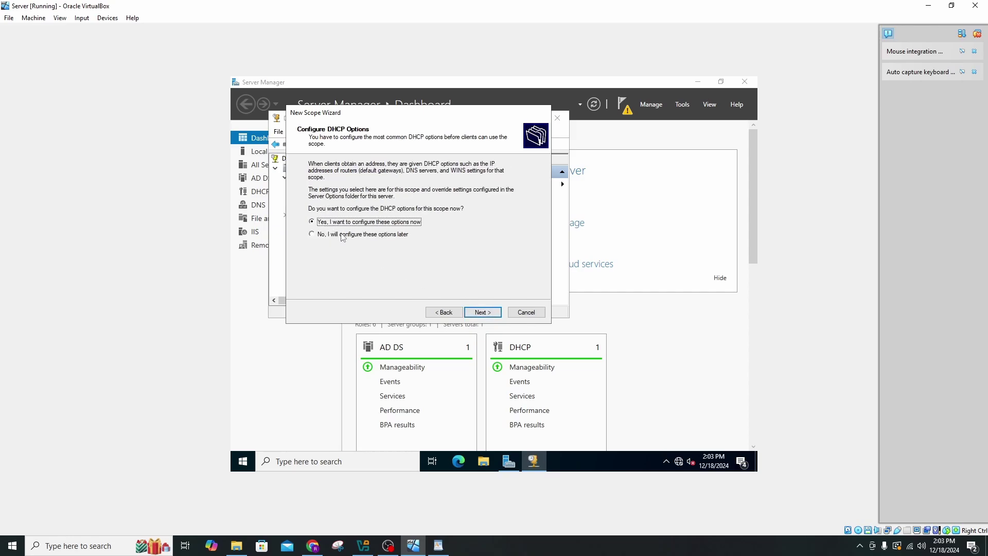
left_click(482, 314)
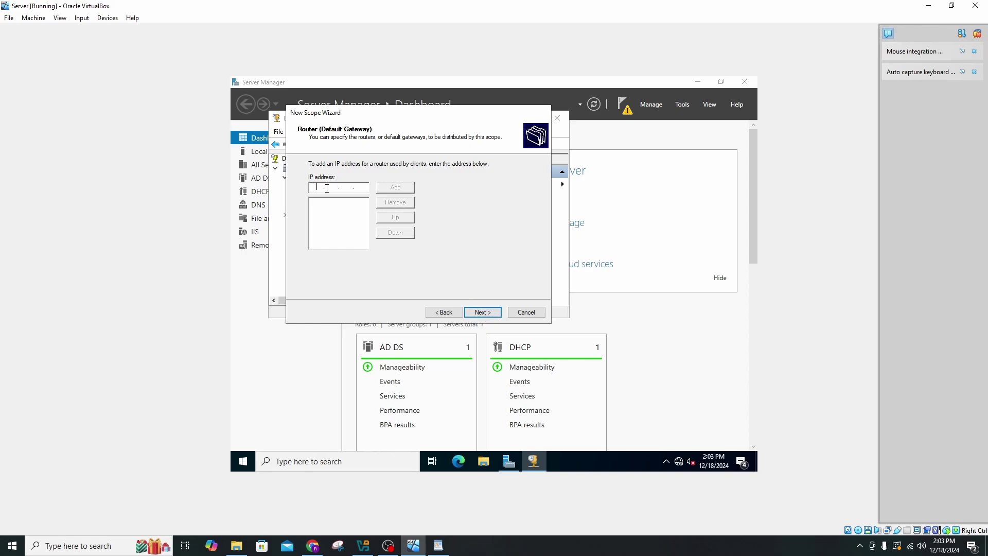
Add gateway 172.16.0.1, keep DNS 172.16.0.1 for mydomain.com, skip WINS, and activate the scope.
type("172 . 16 . 0 . 1")
left_click(396, 187)
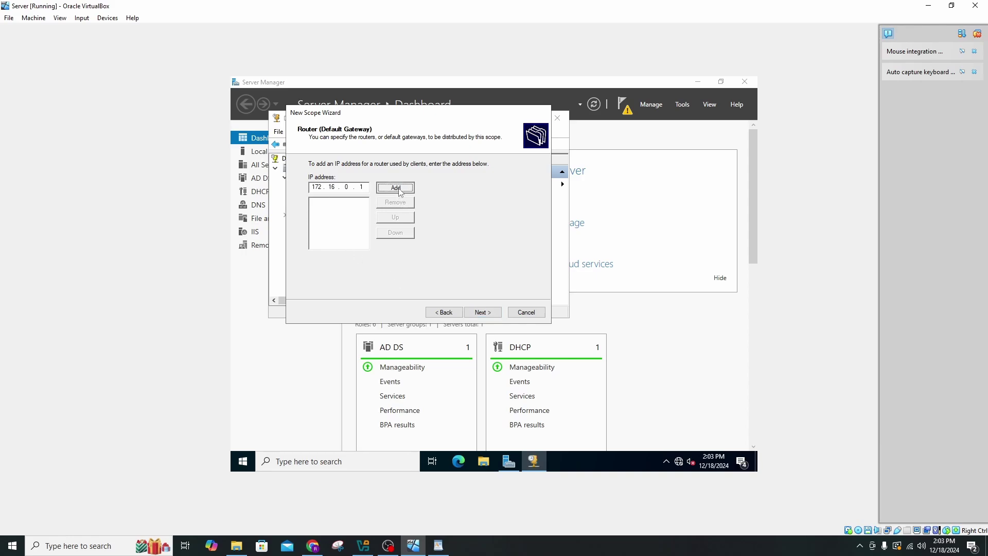
left_click(480, 312)
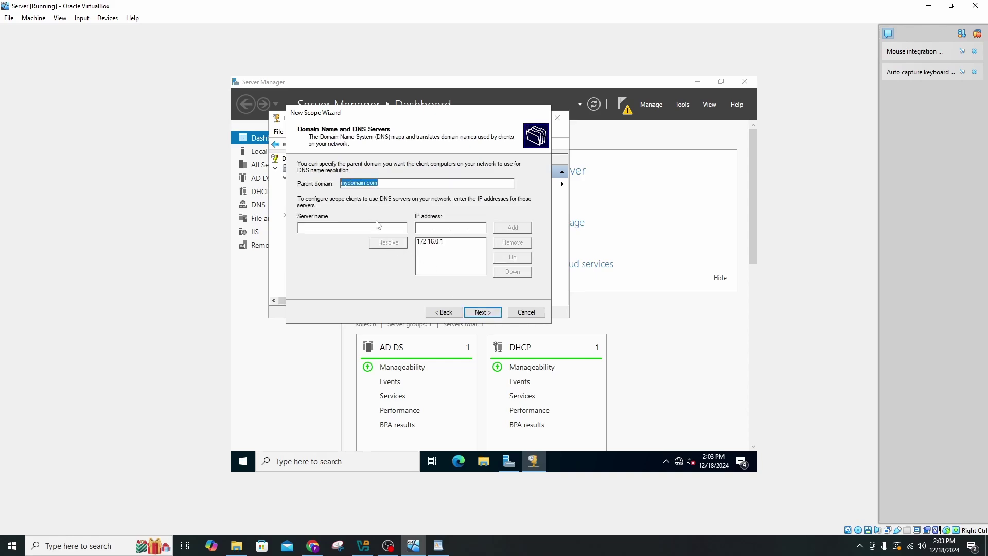
left_click(433, 242)
left_click(491, 315)
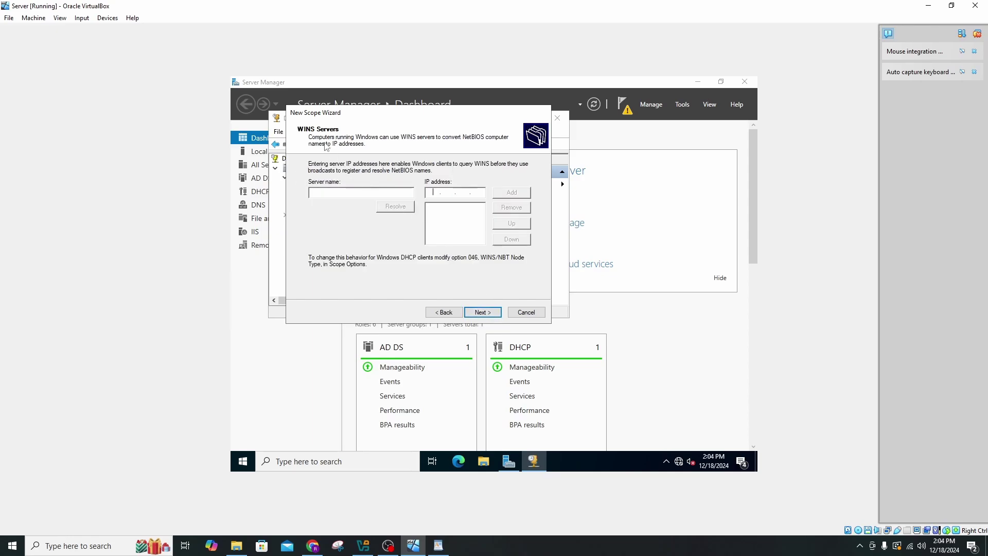
left_click(476, 313)
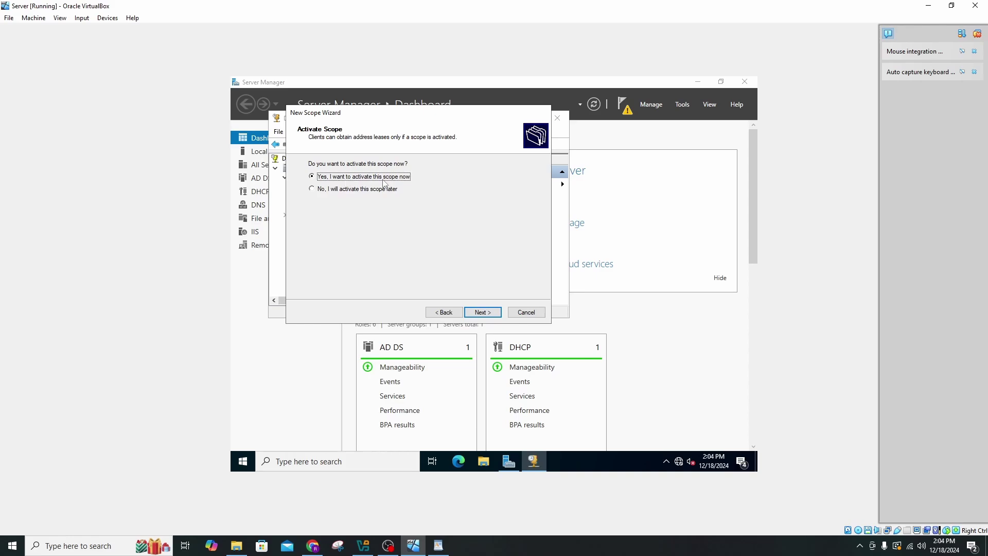
left_click(483, 314)
Close the New Scope Wizard and inspect the server.mydomain.com node's actions.
left_click(485, 315)
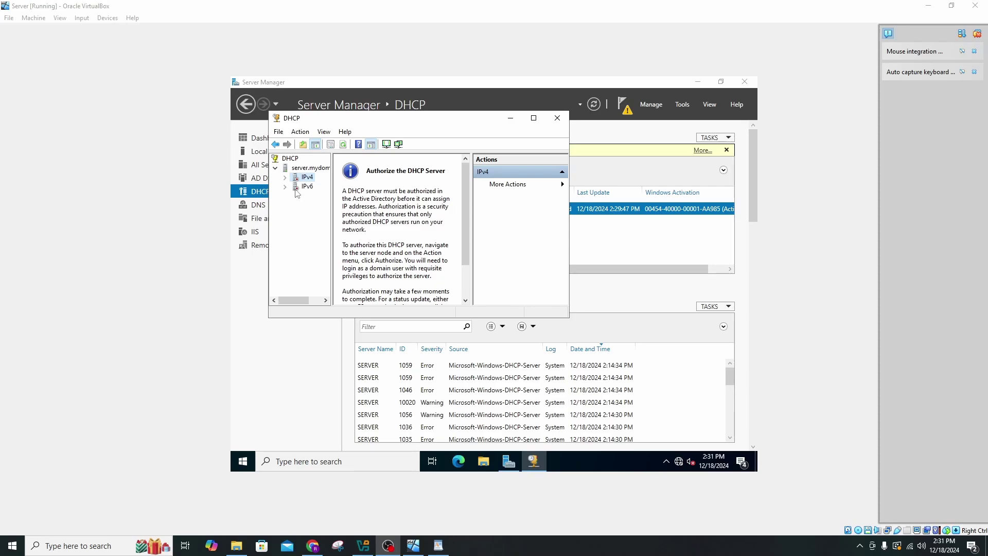
right_click(287, 170)
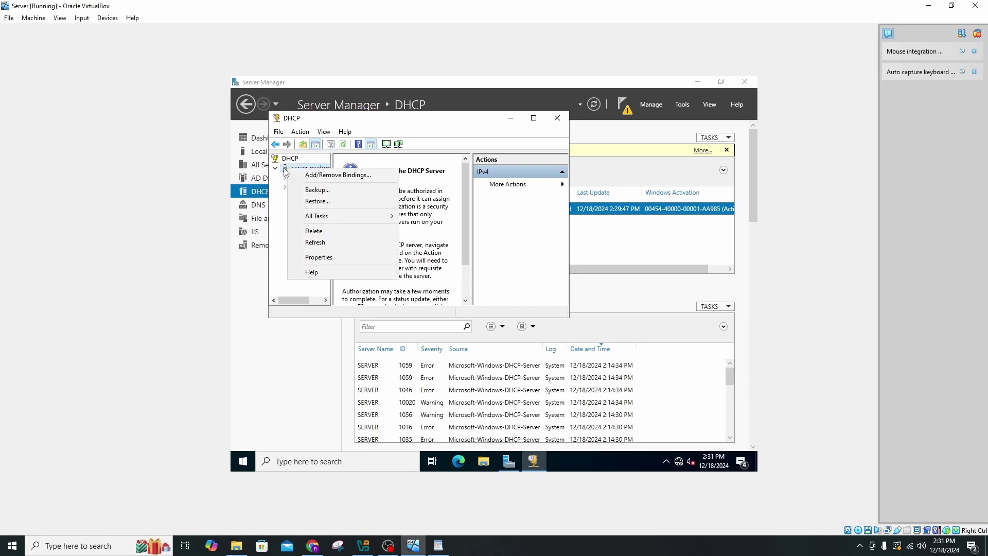
left_click(287, 169)
right_click(292, 169)
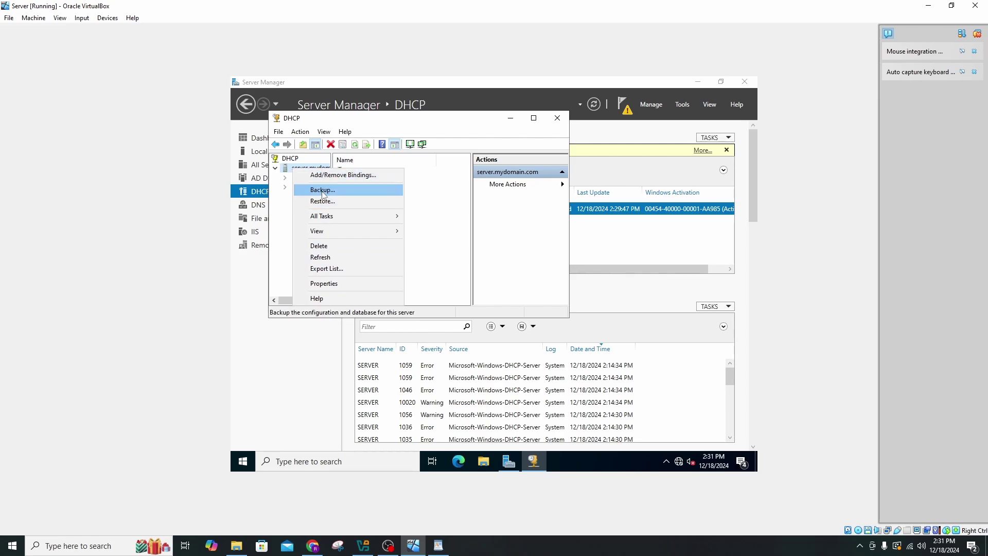
left_click(286, 211)
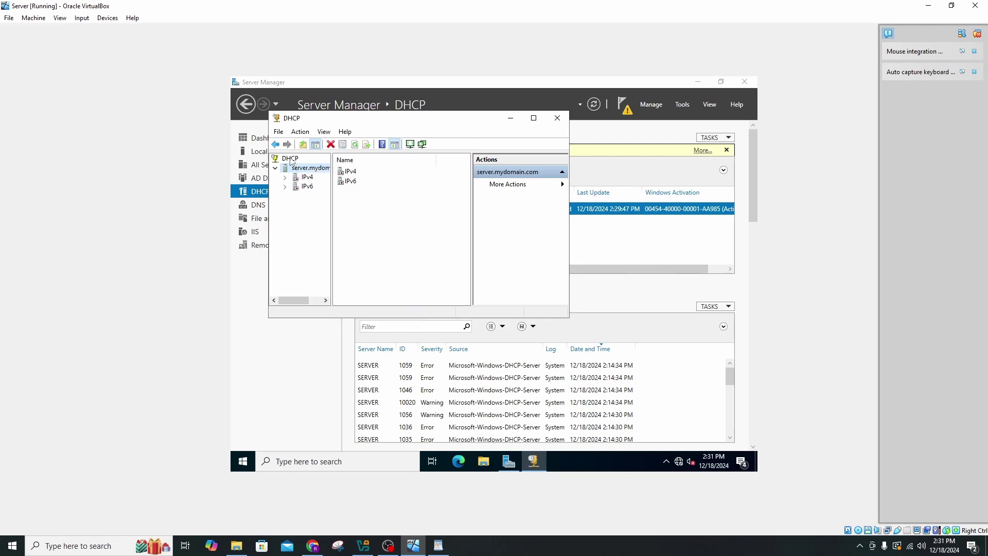
Try authorizing the DHCP server at 172.16.0.1 and dismiss the Active Directory error.
right_click(291, 159)
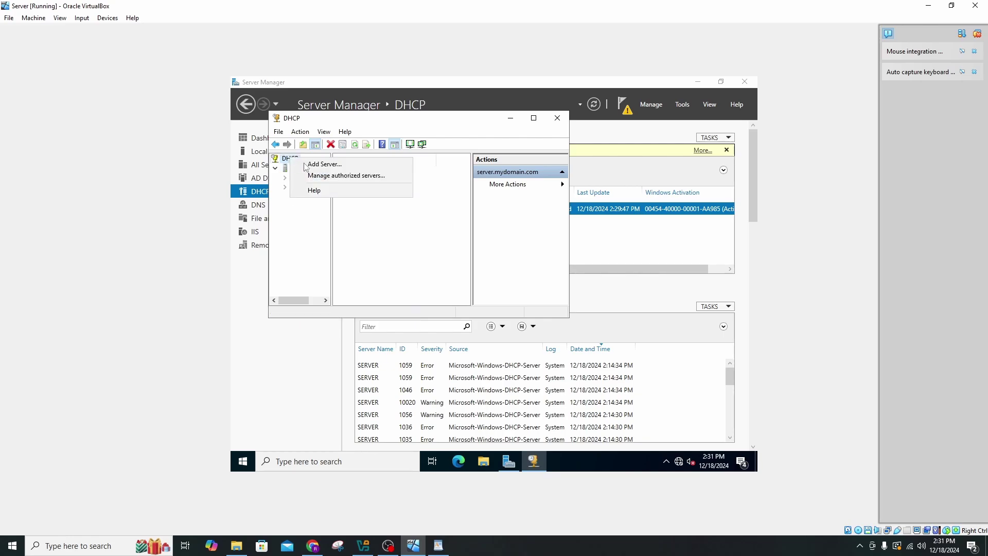
left_click(344, 177)
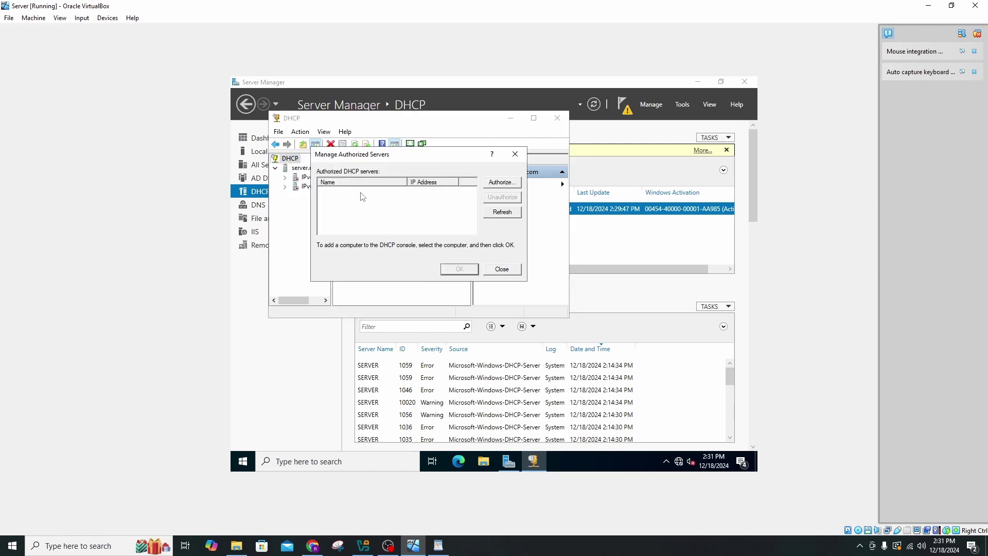
left_click(500, 184)
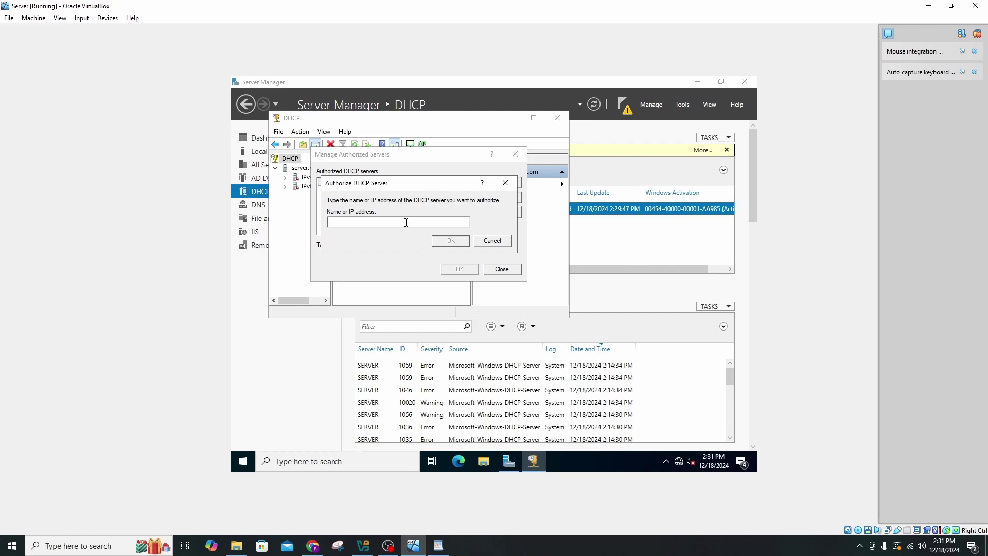
left_click_drag(393, 184, 474, 194)
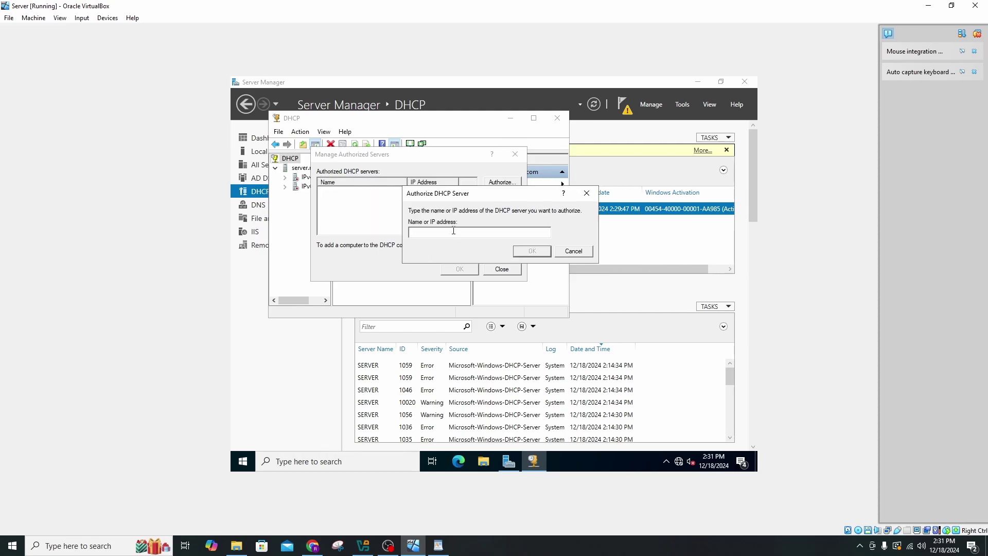
type("172.16.0.1")
left_click(532, 251)
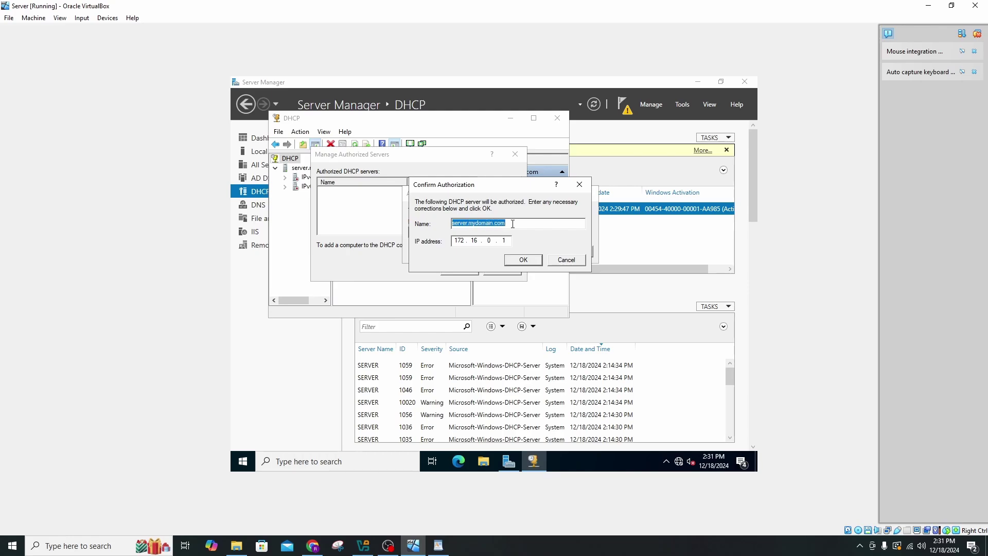
left_click(518, 260)
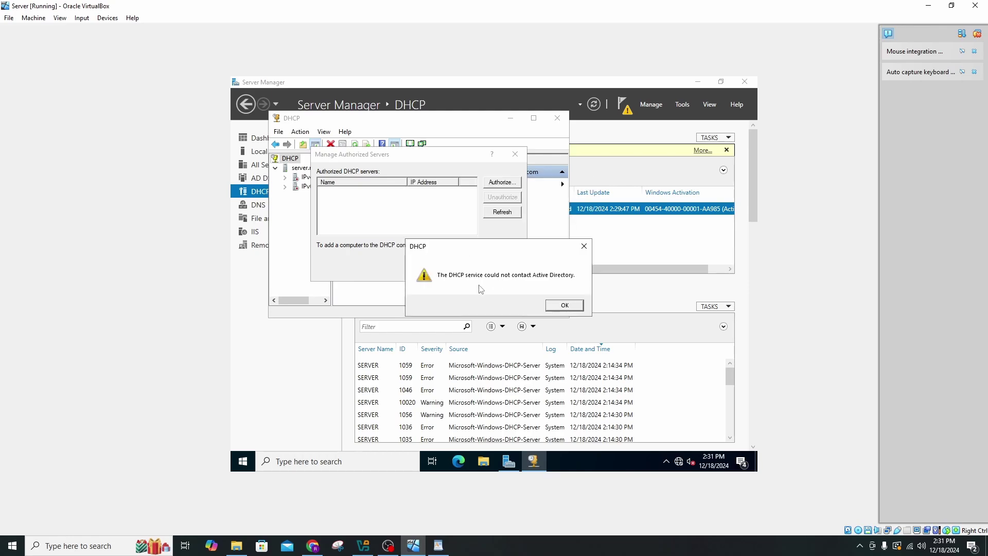
left_click(560, 307)
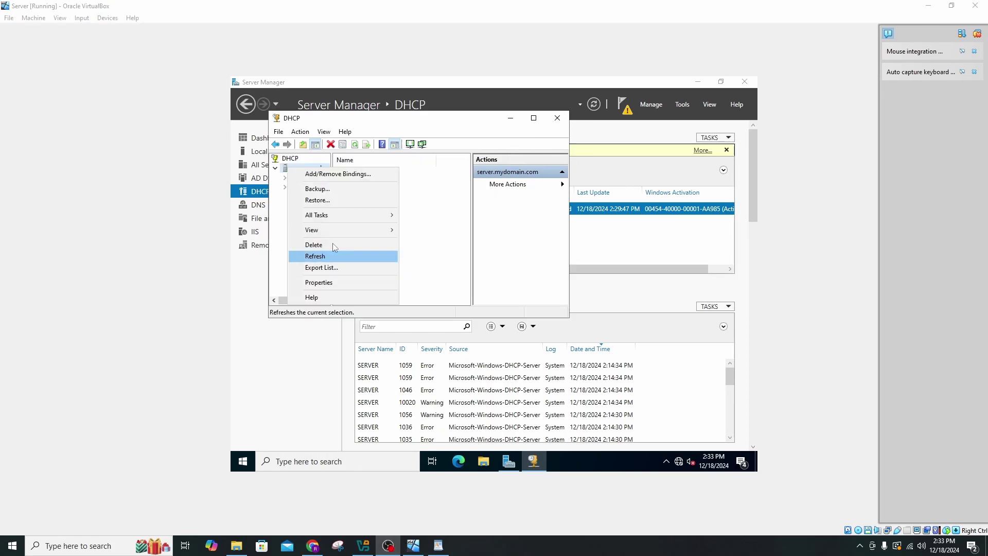
Relaunch the DHCP console as administrator and expand server.mydomain.com to its IPv4 and IPv6 nodes.
left_click(430, 174)
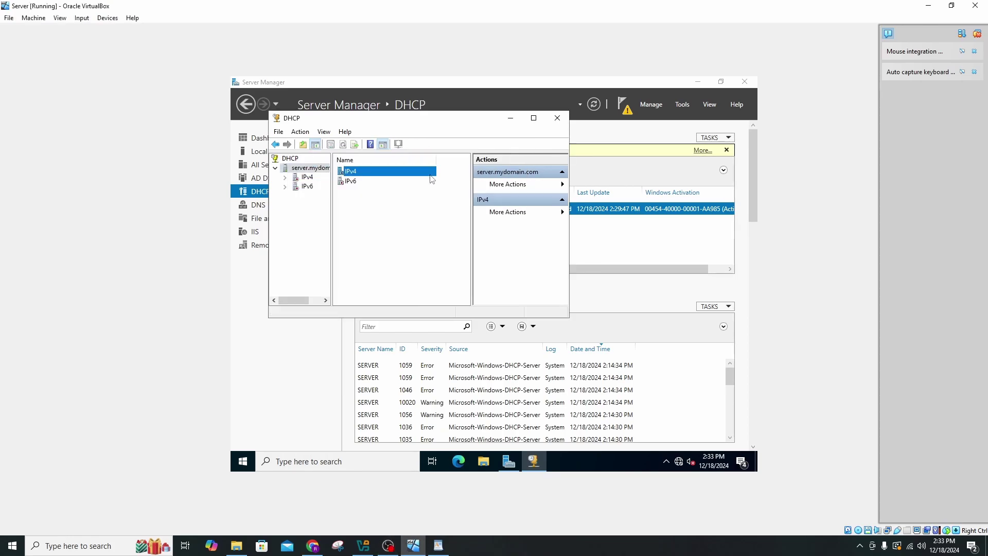
left_click(557, 119)
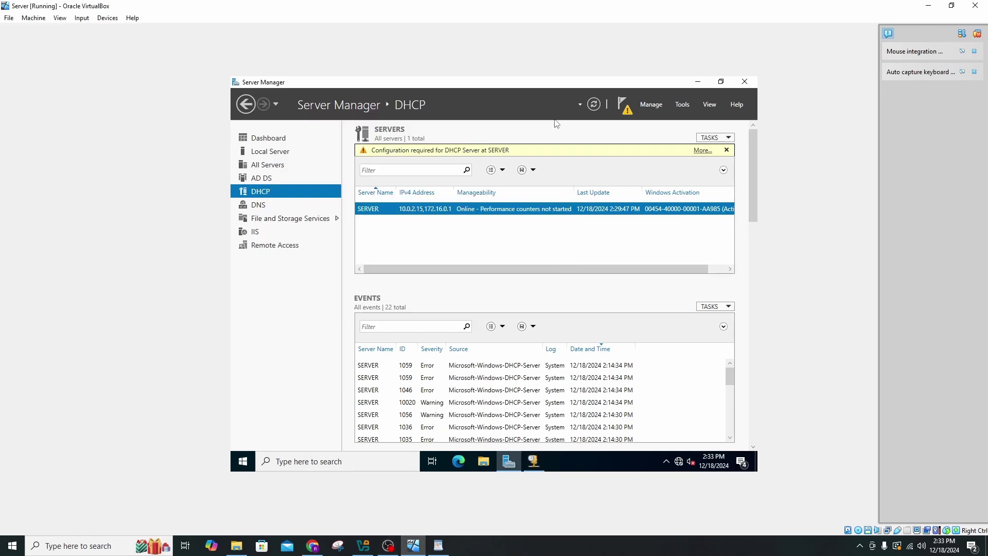
left_click(288, 463)
type("d")
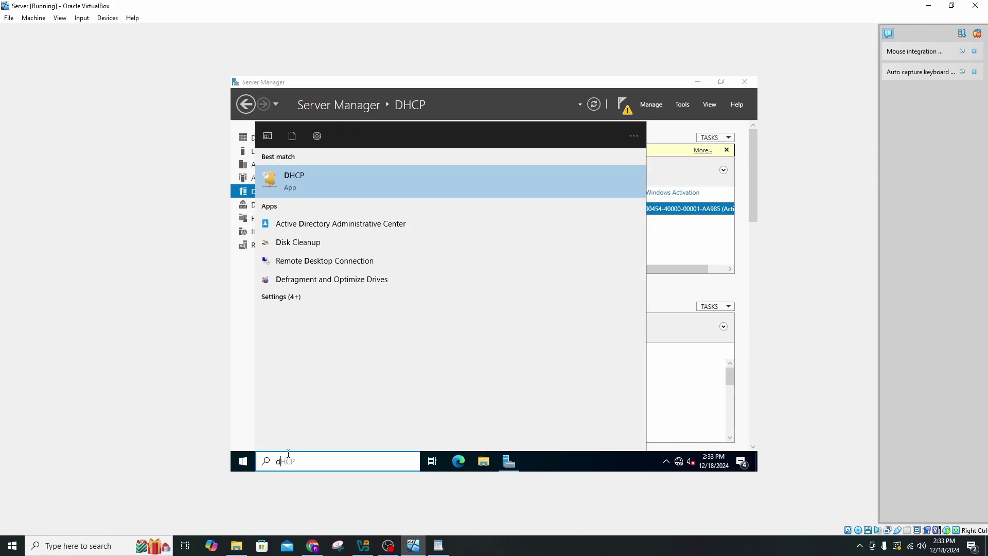
right_click(394, 184)
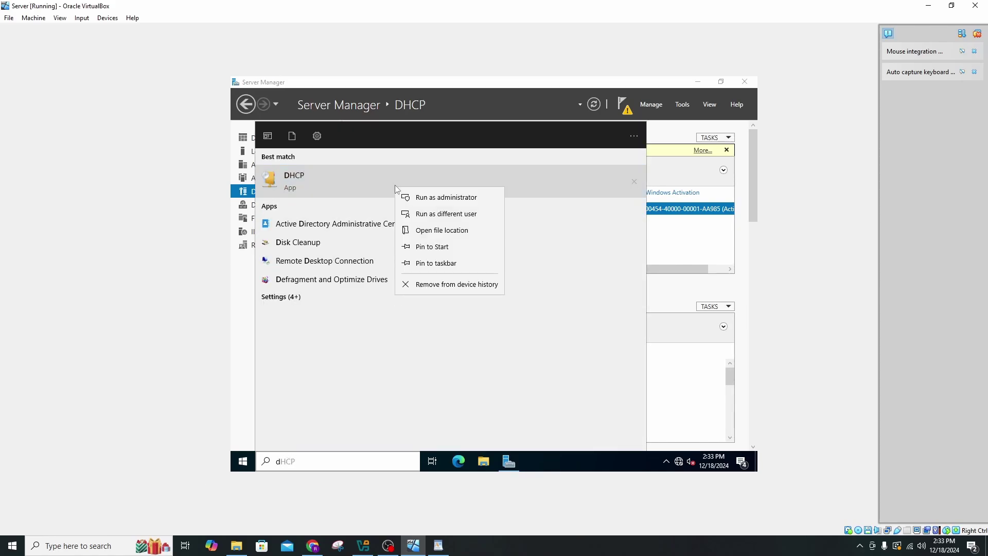
left_click(413, 198)
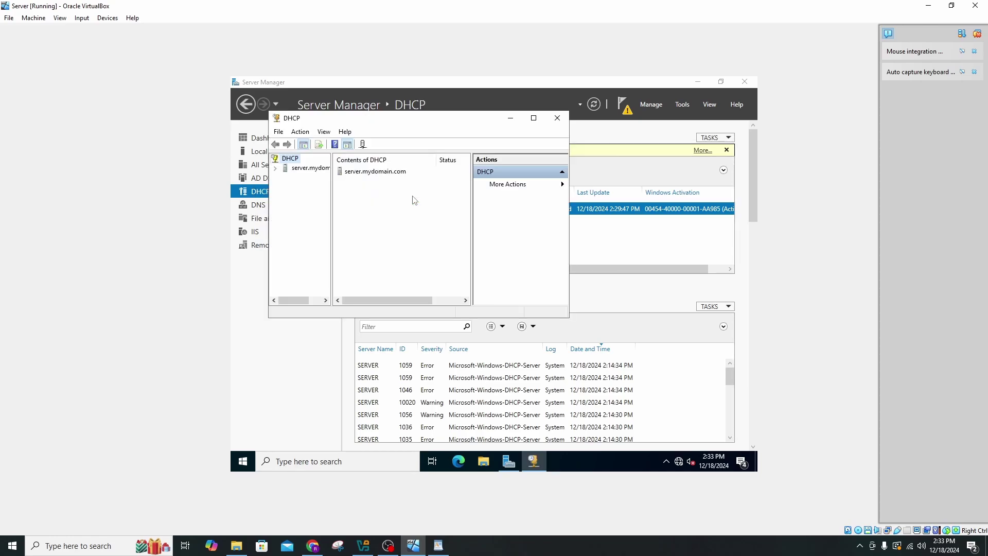
double_click(297, 167)
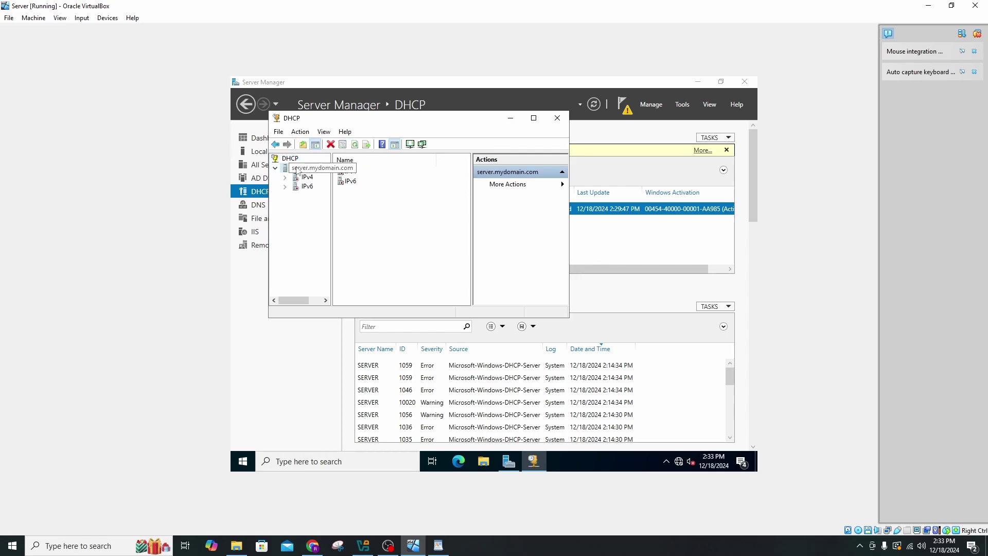
Authorize the DHCP server at 172.16.0.1 and dismiss the Active Directory contact error.
right_click(288, 161)
left_click(324, 174)
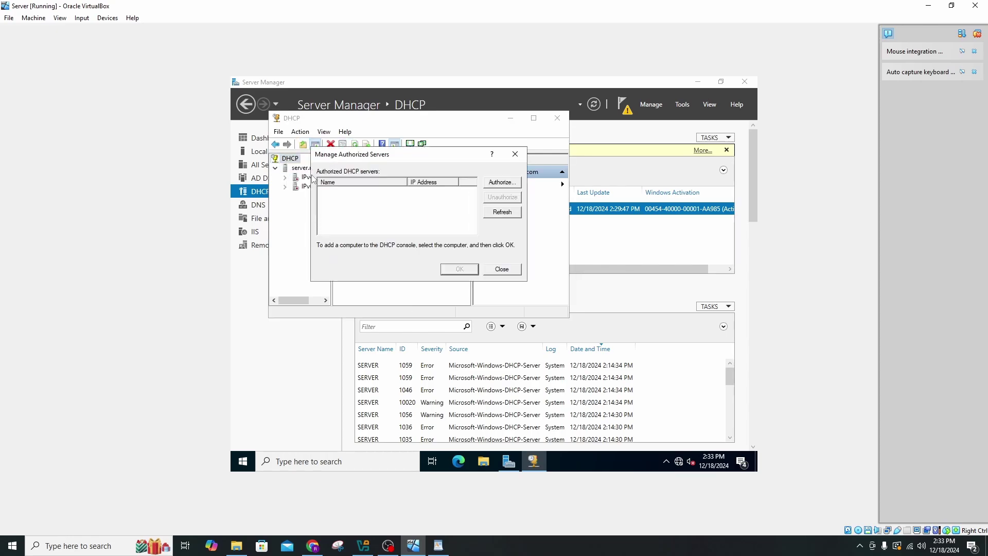
left_click(504, 186)
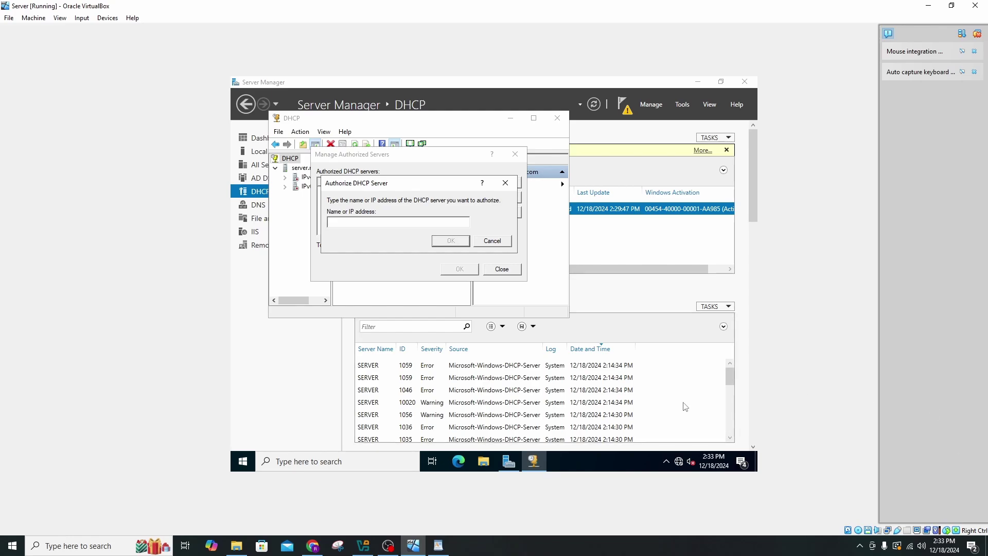
type("172.16.0.1")
left_click(452, 241)
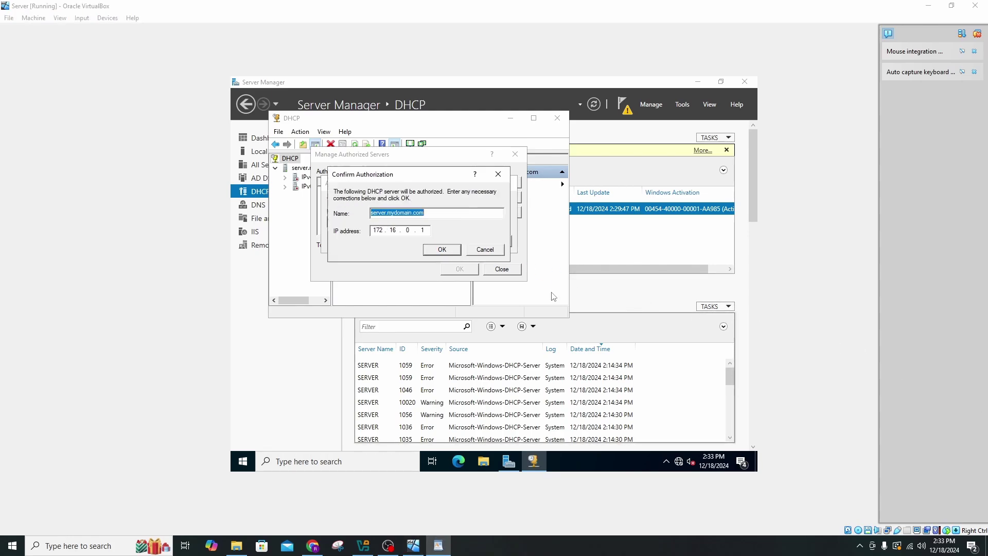
left_click(442, 250)
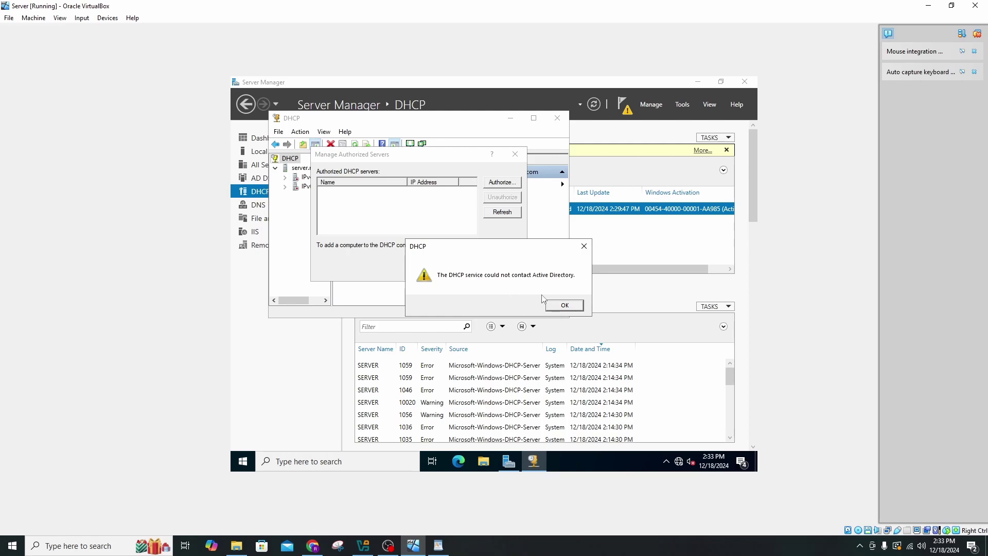
left_click(564, 306)
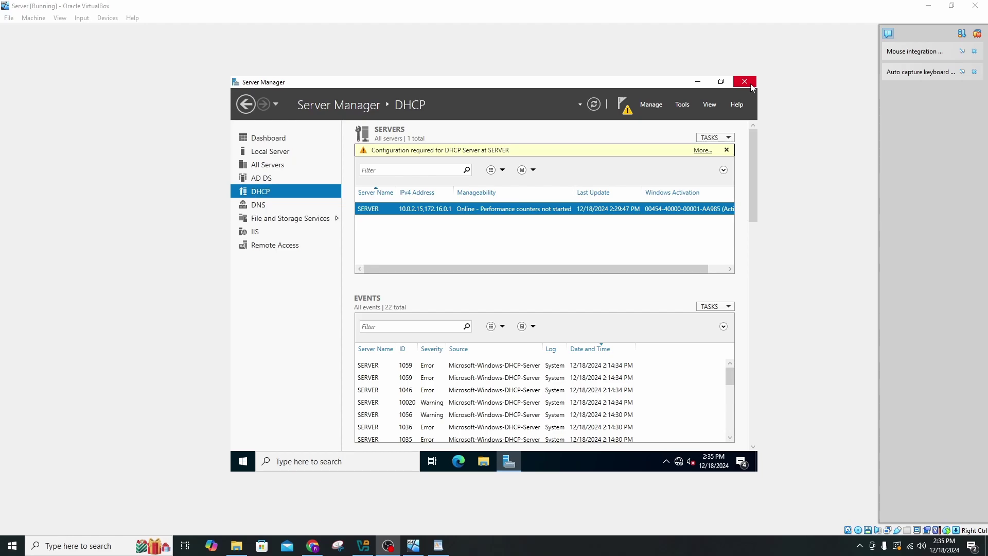
Close Server Manager and sign out of the current guest session.
left_click(751, 85)
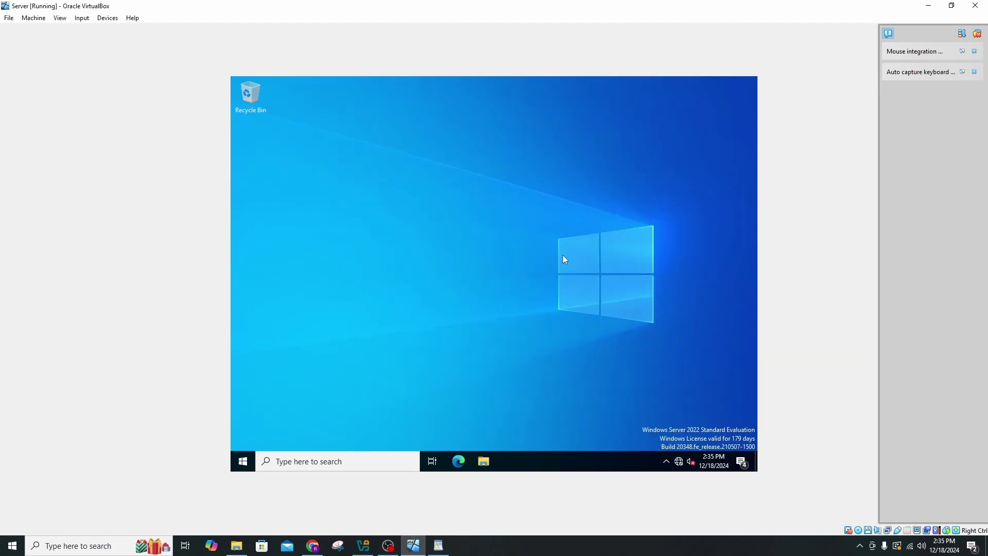
left_click(242, 461)
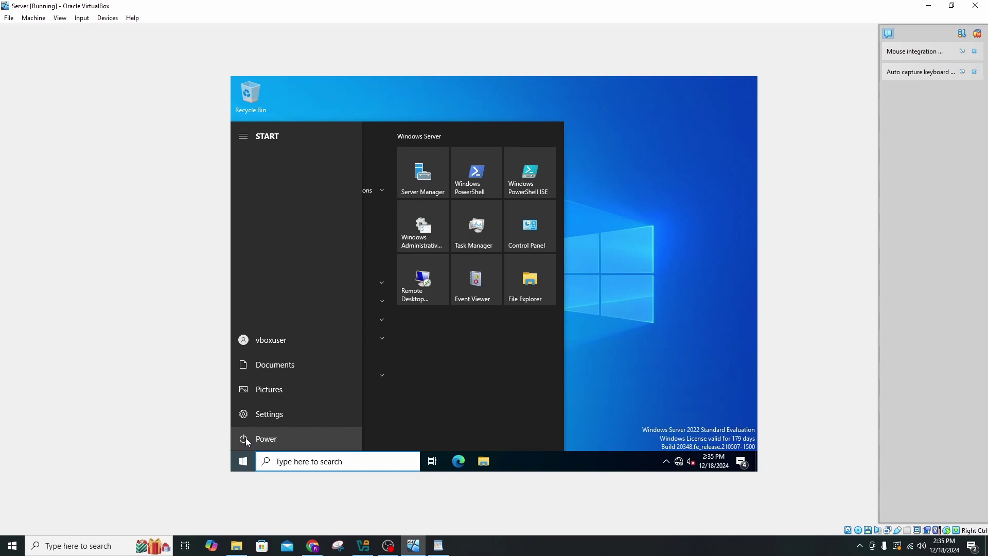
left_click(246, 439)
left_click(269, 340)
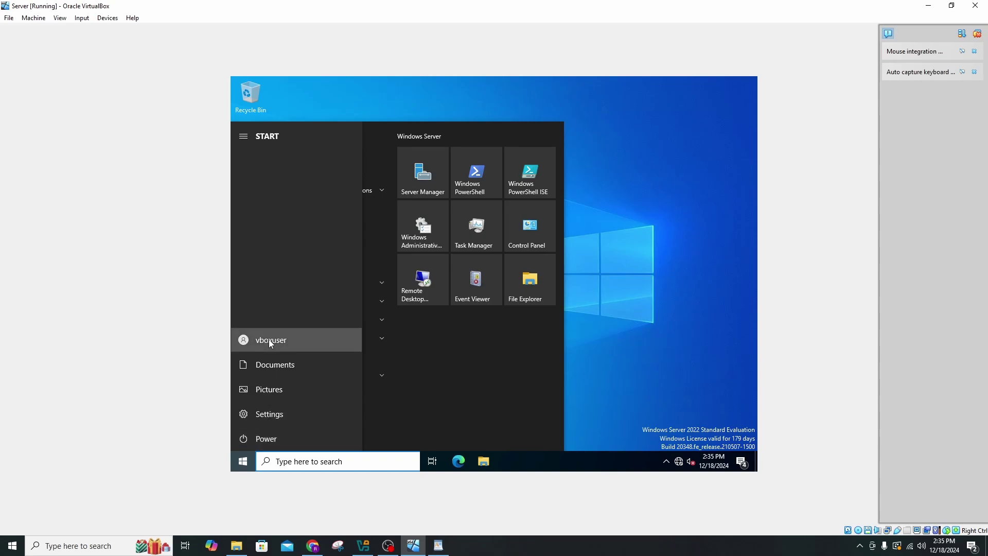
left_click(271, 342)
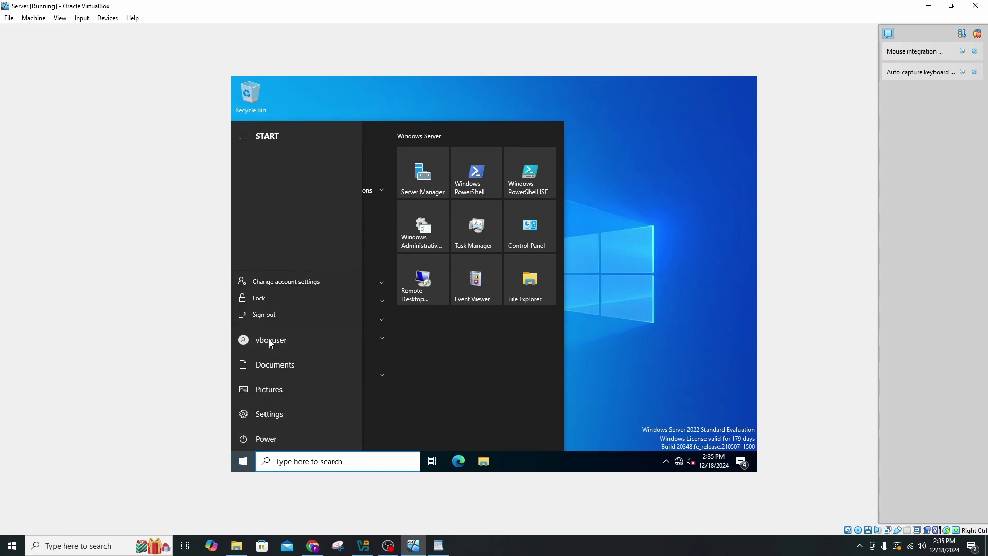
left_click(290, 311)
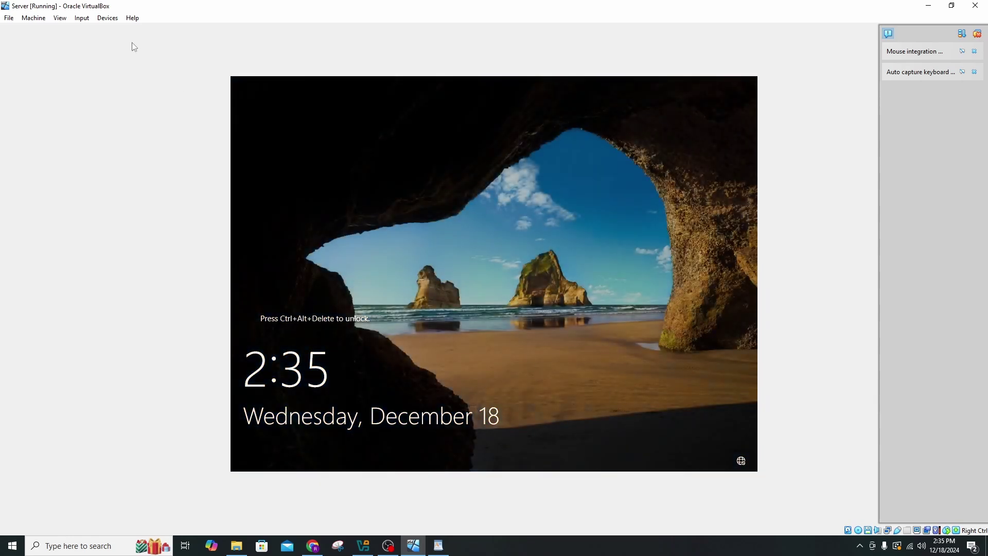
Send Ctrl-Alt-Del and sign in as Other user with the administrator account and its password.
left_click(78, 18)
mouse_move(102, 29)
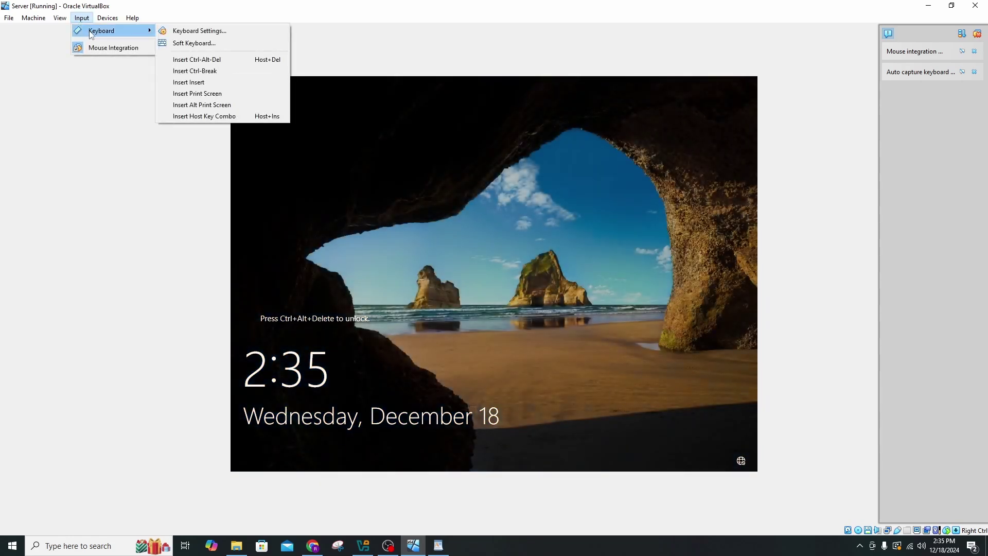
left_click(216, 60)
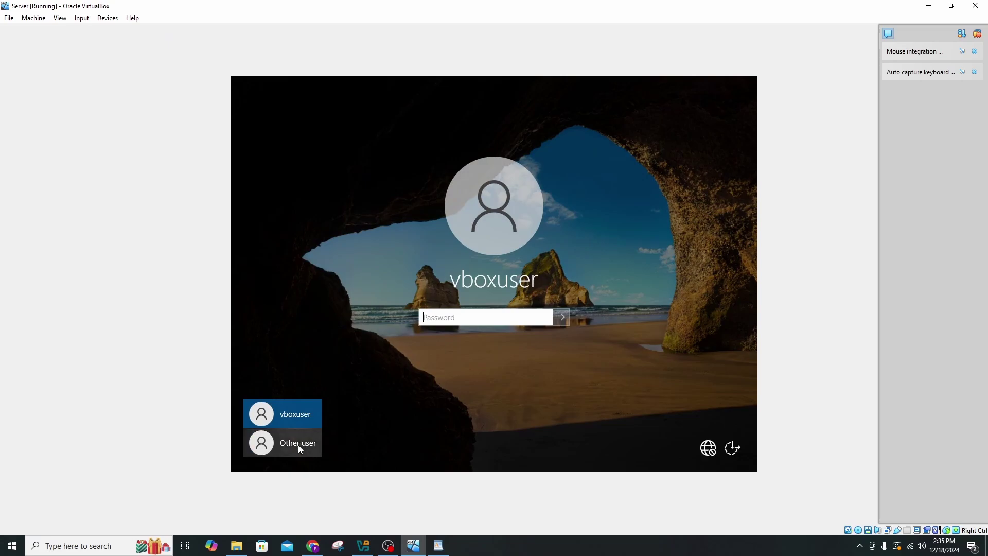
left_click(298, 444)
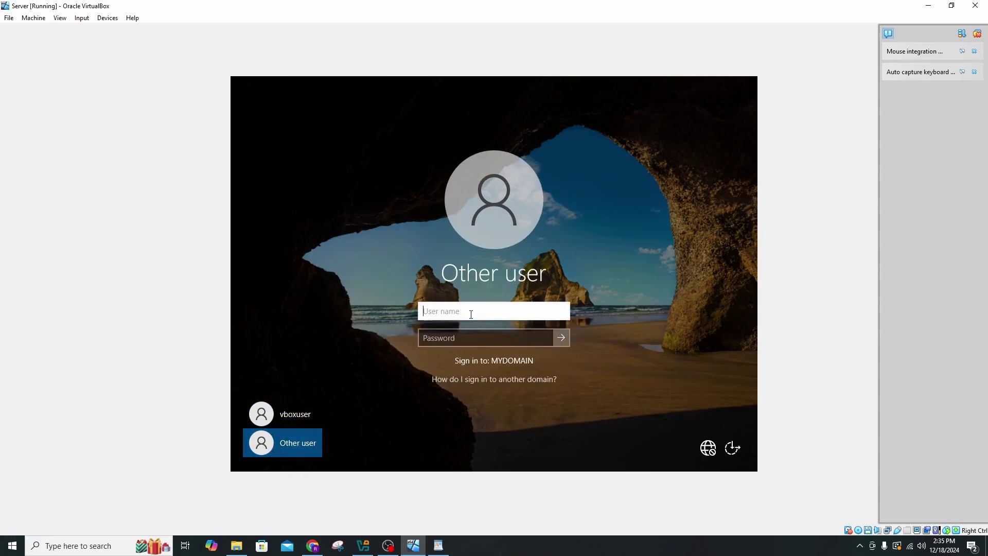
type("administrator")
key("Tab")
type("P@ssw0rd")
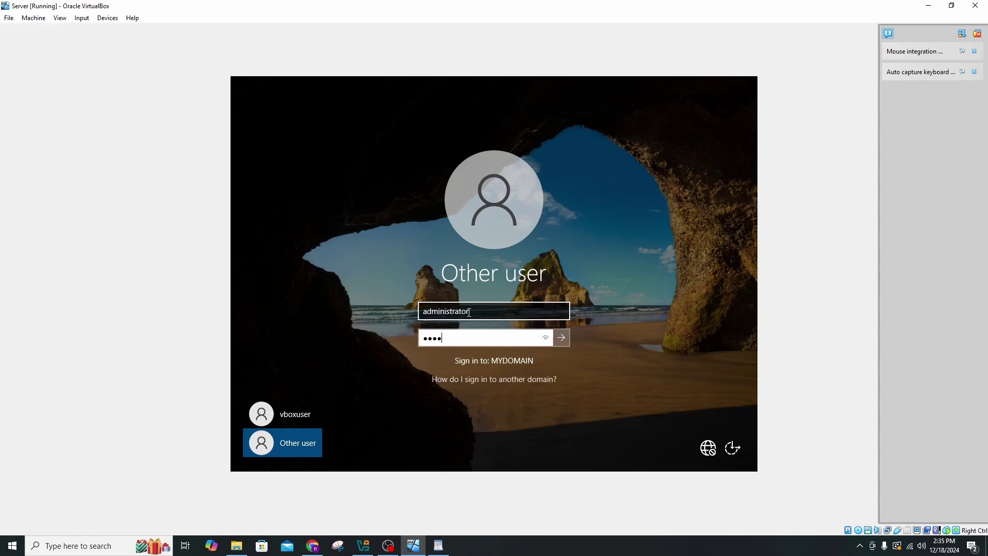
key("Return")
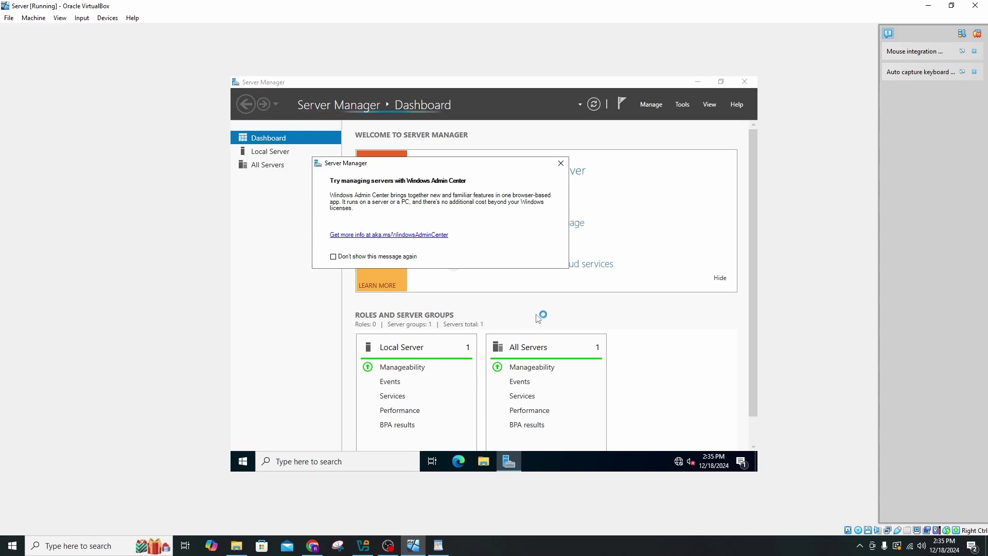
Dismiss the Windows Admin Center prompt and open the DHCP console from the taskbar search.
left_click(560, 163)
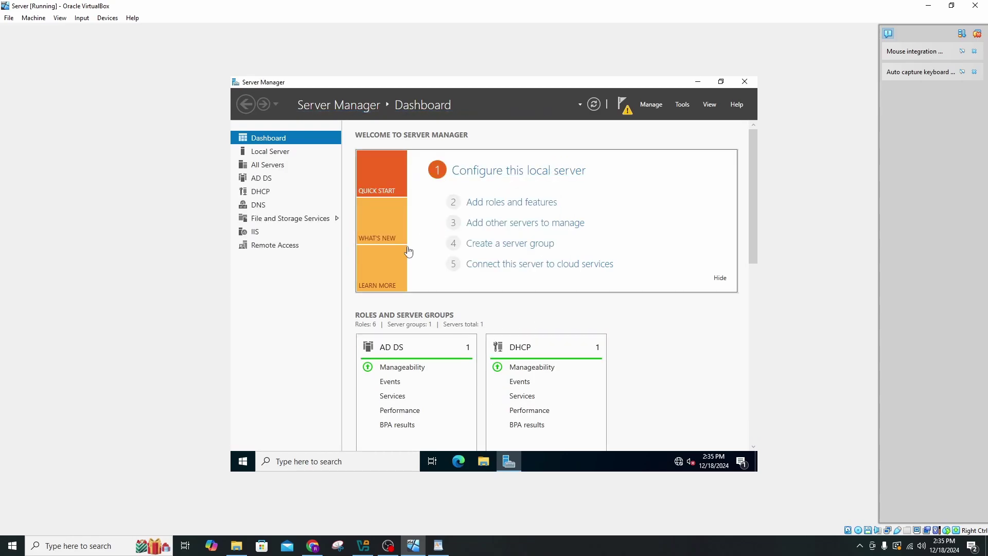
left_click(395, 458)
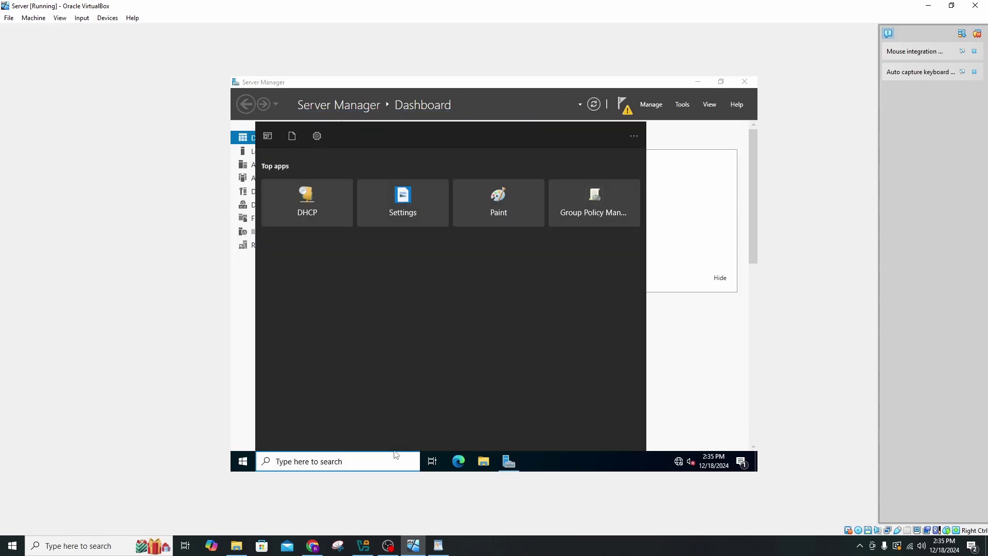
type("d")
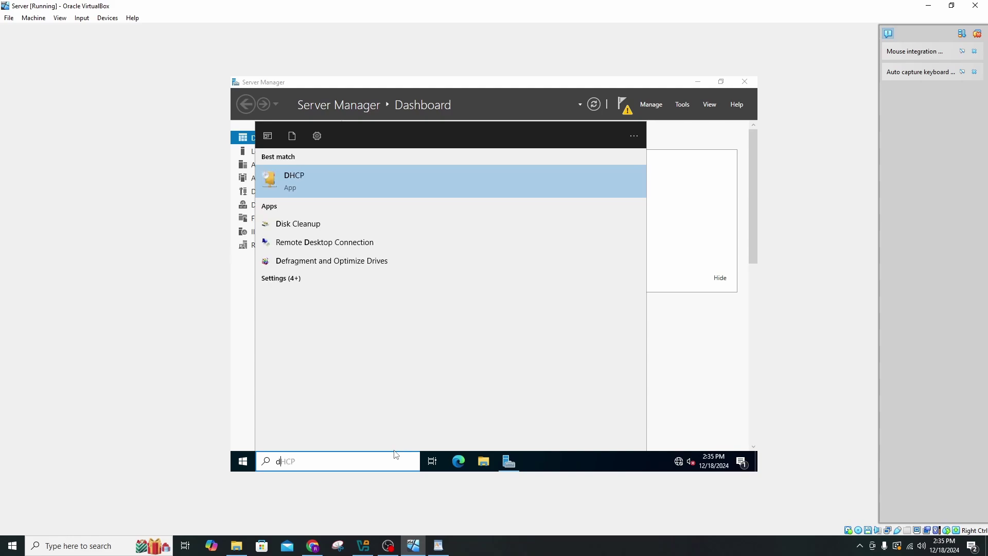
key("Escape")
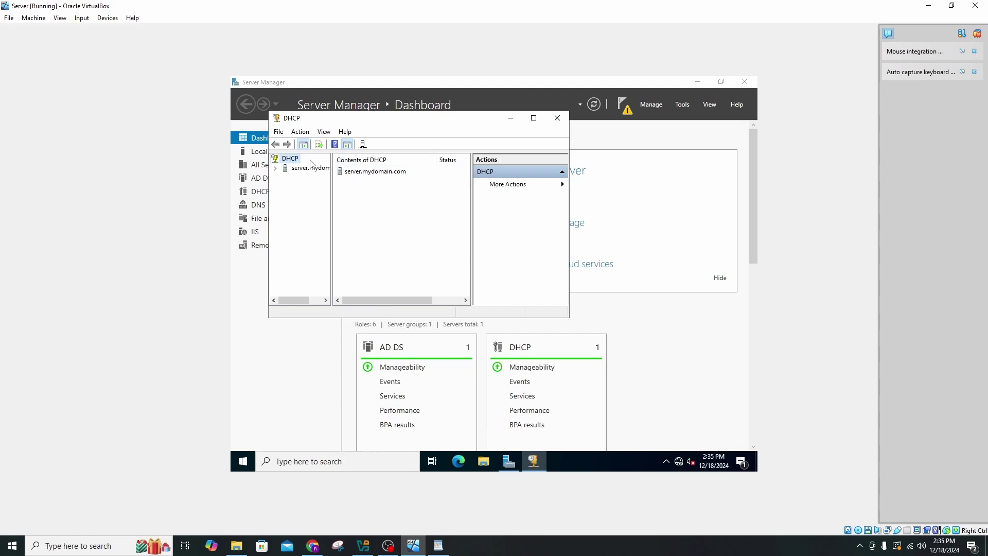
right_click(290, 168)
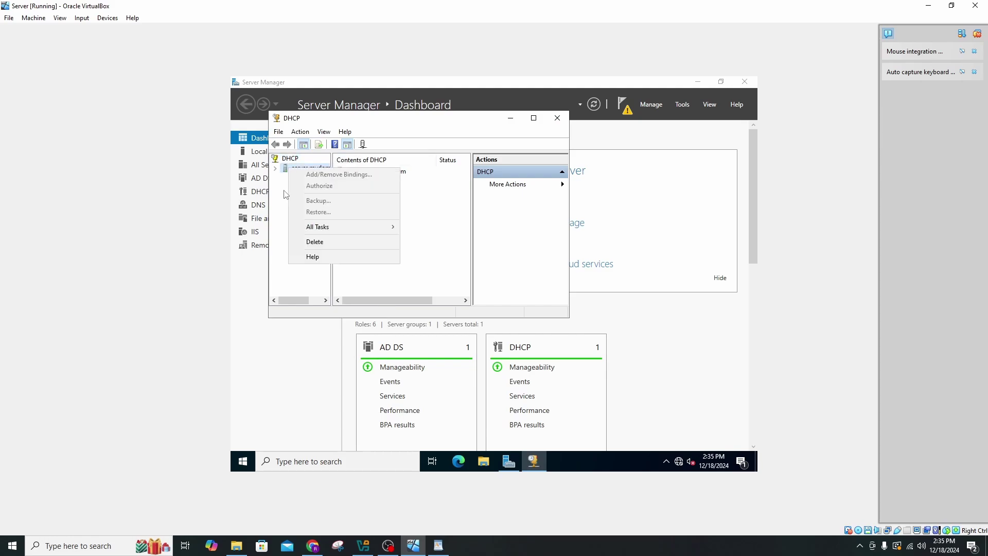
left_click(303, 170)
right_click(305, 173)
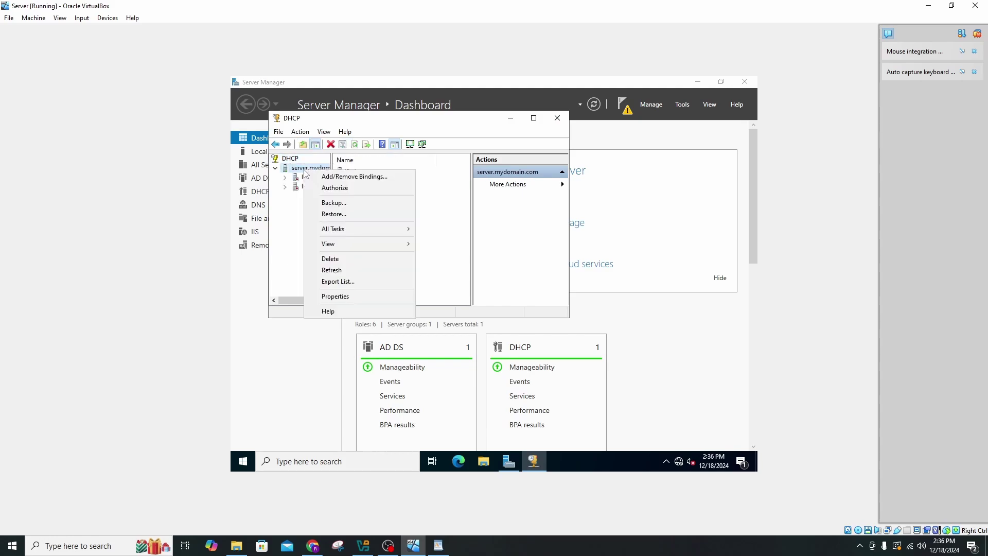
left_click(335, 189)
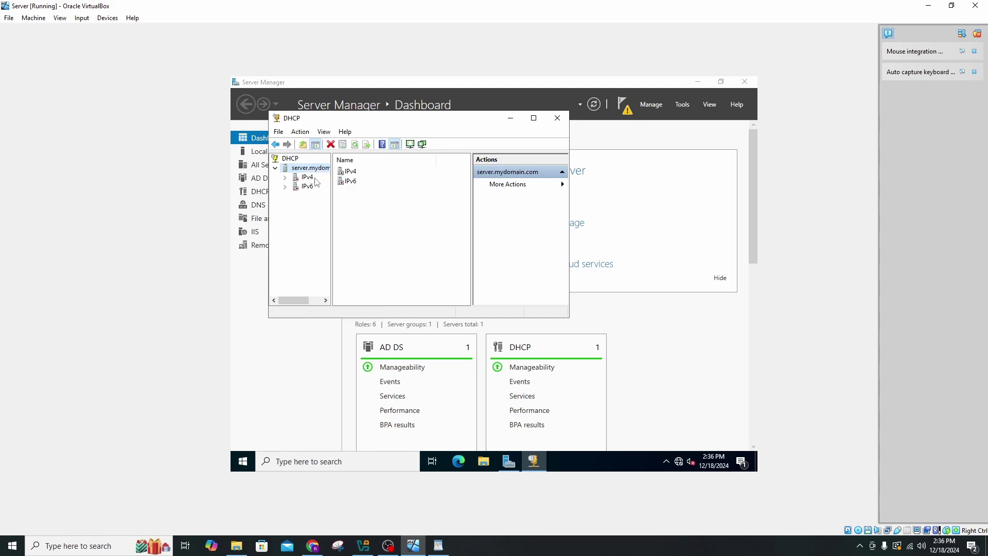
double_click(312, 178)
right_click(311, 178)
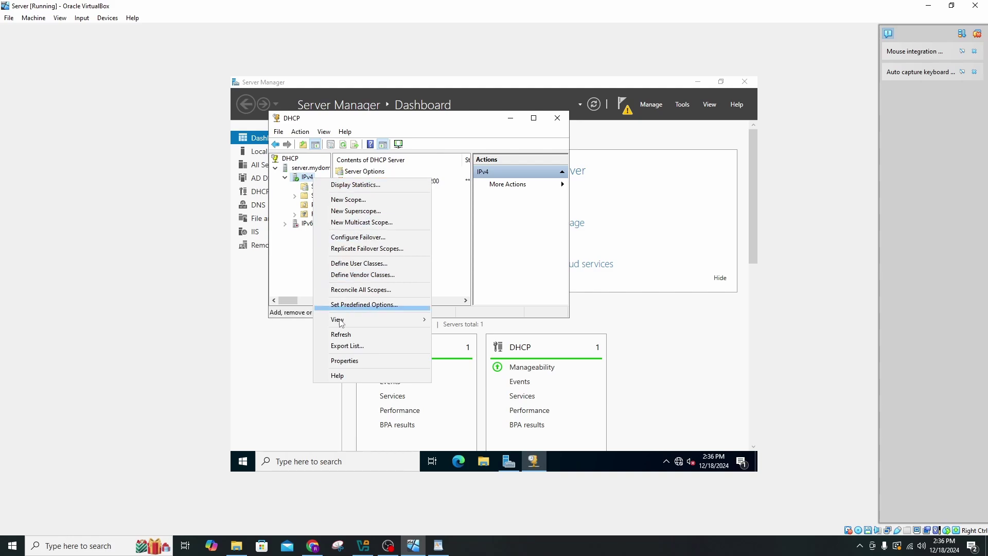
left_click(296, 265)
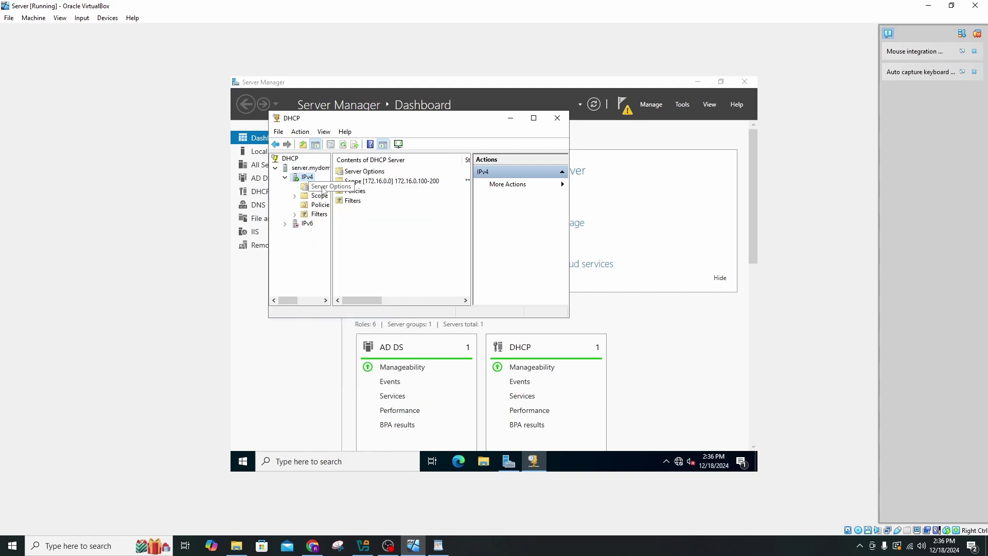
left_click(318, 186)
left_click(307, 177)
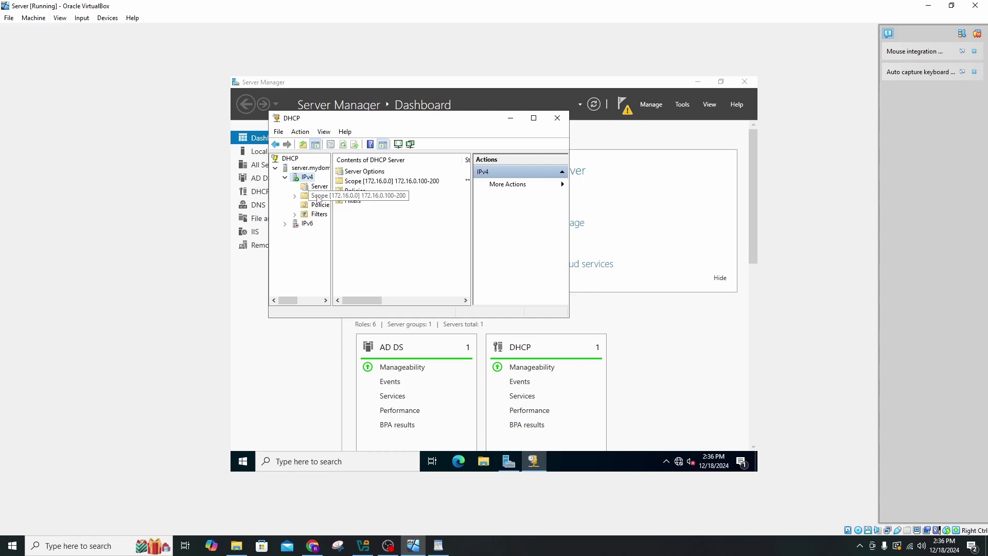
double_click(360, 181)
double_click(364, 173)
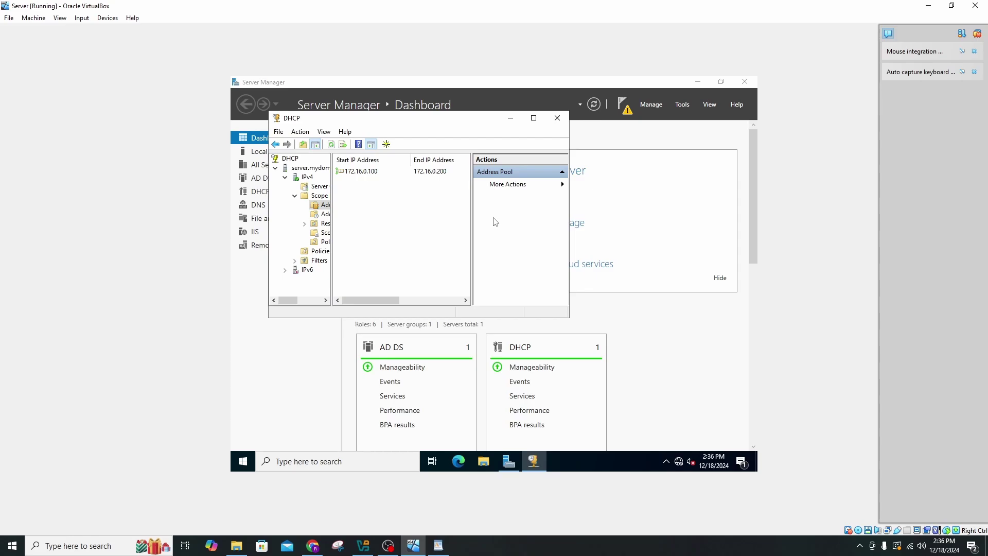
left_click(555, 121)
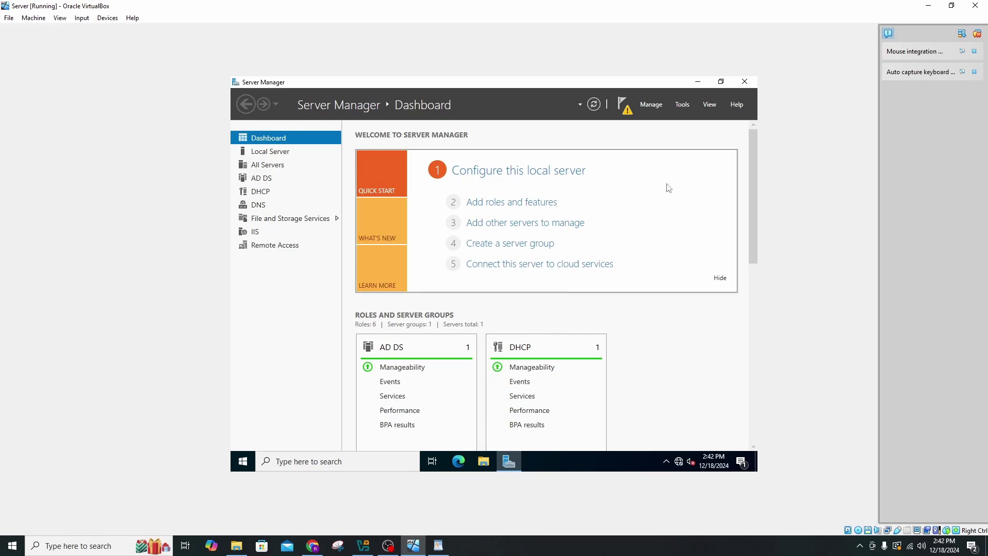
Open Active Directory Users and Computers and start a new user in mydomain.com.
left_click(681, 105)
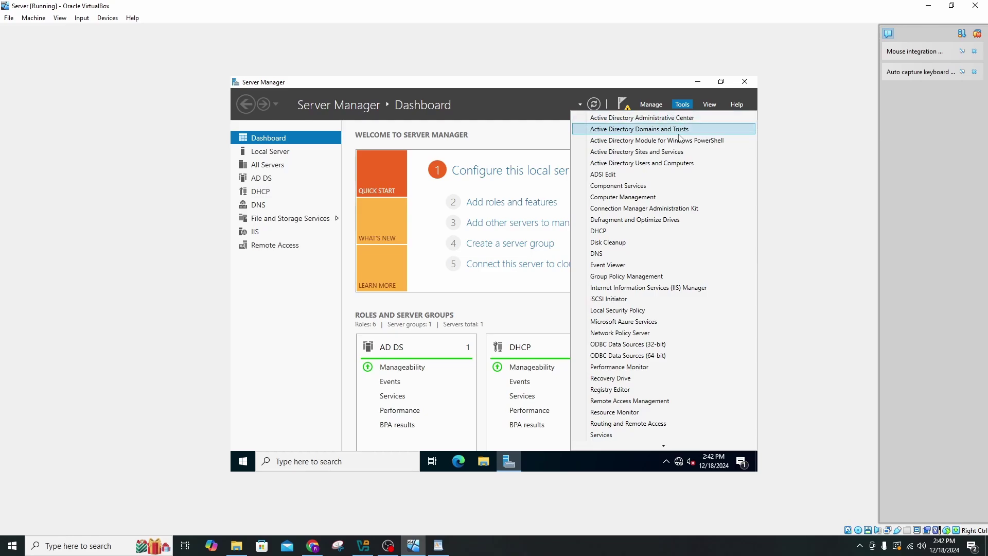
left_click(677, 162)
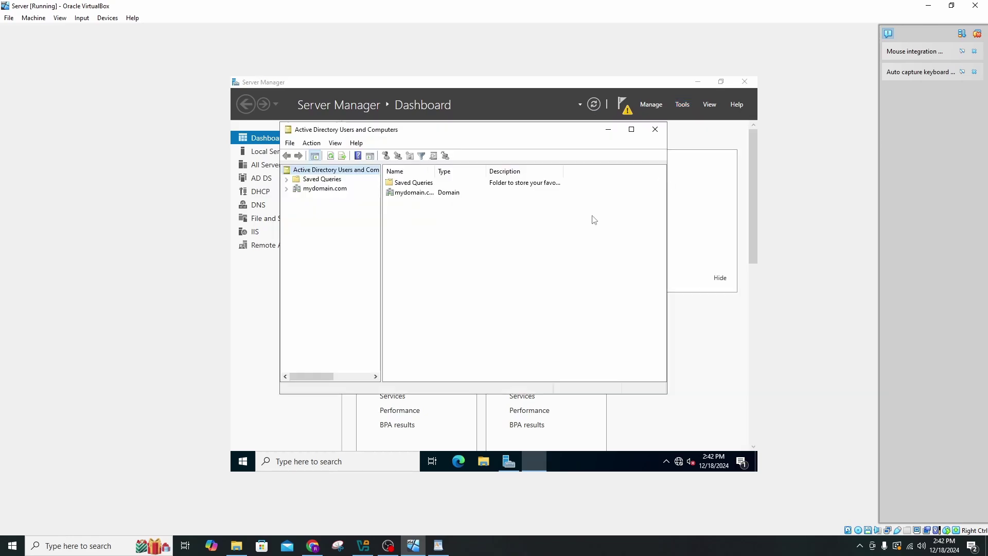
left_click(311, 189)
right_click(310, 189)
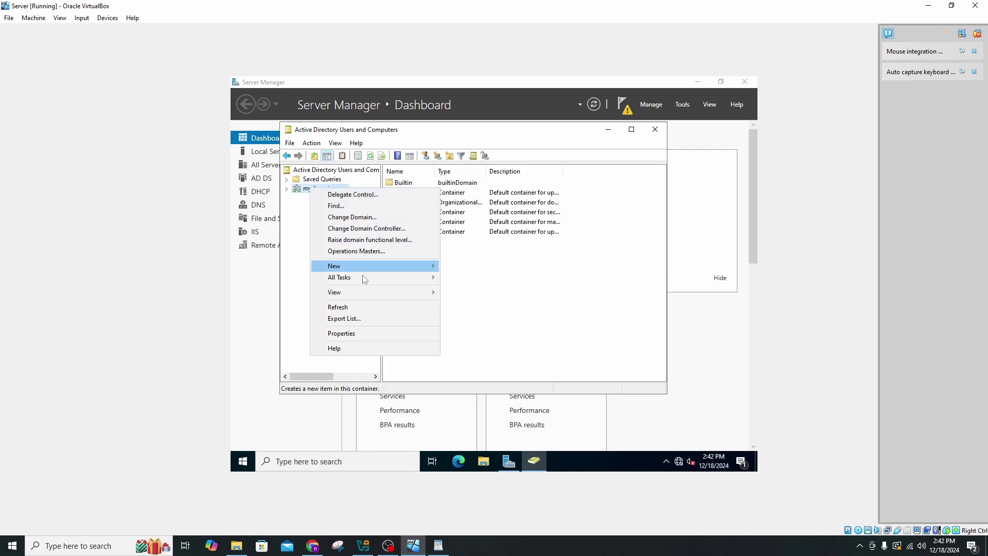
mouse_move(366, 263)
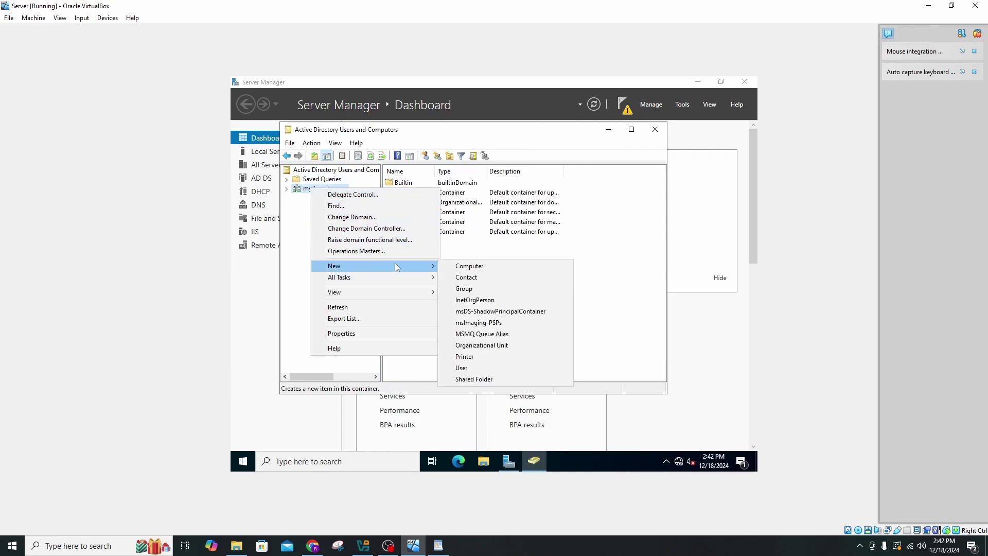
left_click(497, 367)
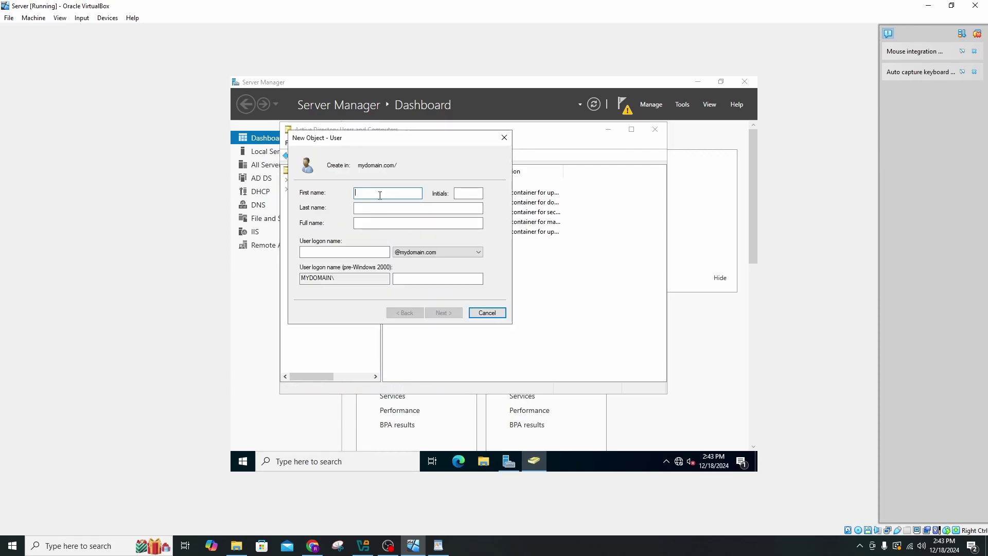
Enter the new user's first name, last name and logon name.
key("Tab")
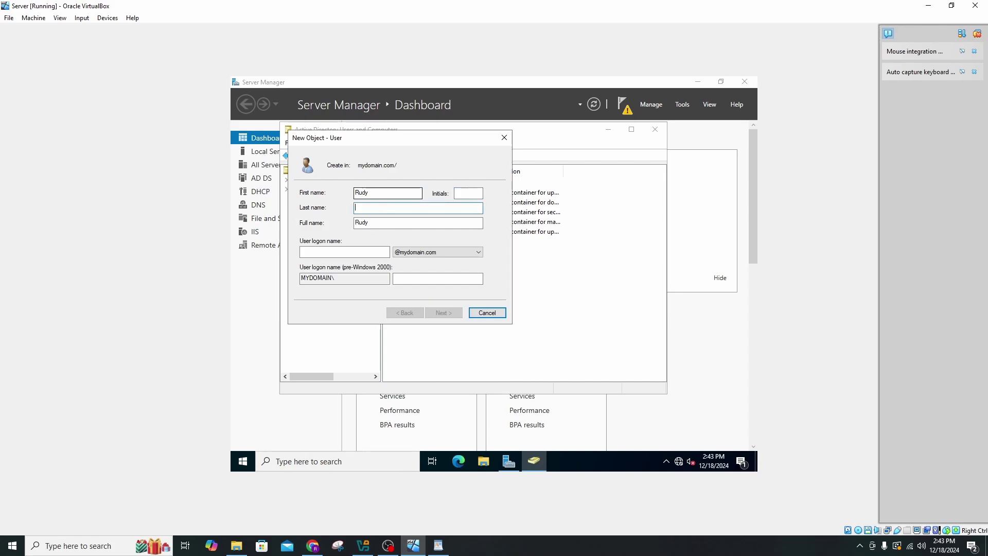
left_click(365, 251)
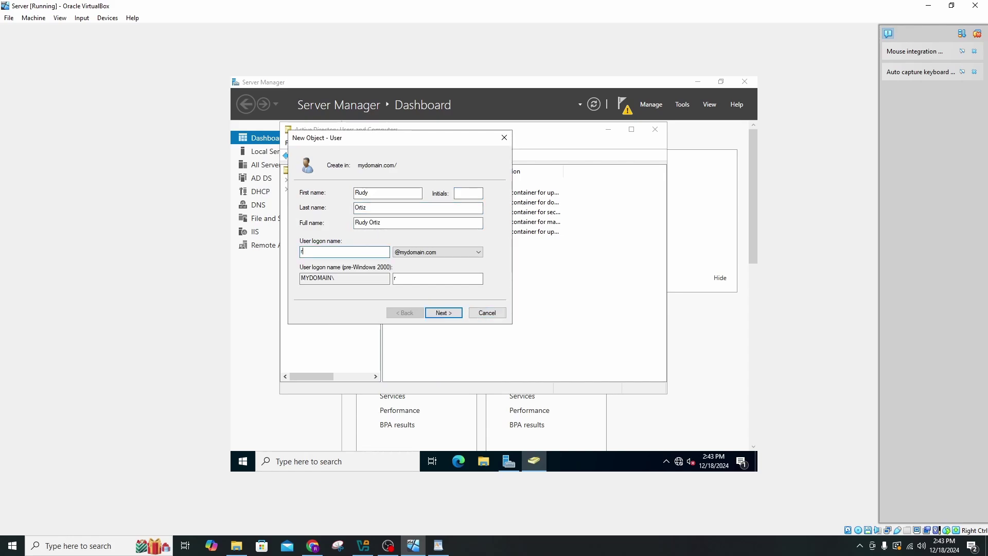
Set the user's password without requiring a change at next logon, and finish the wizard.
left_click(455, 312)
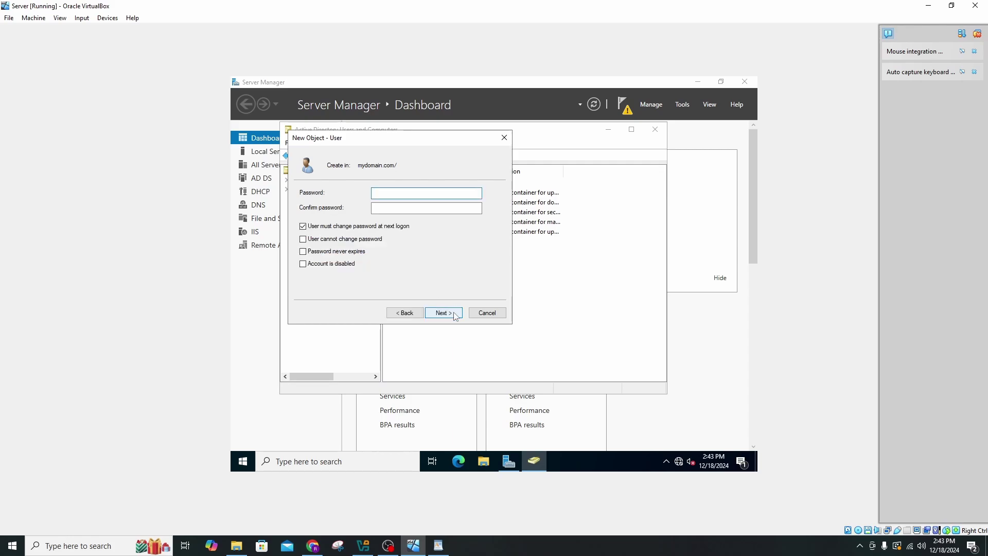
type("******")
key("Tab")
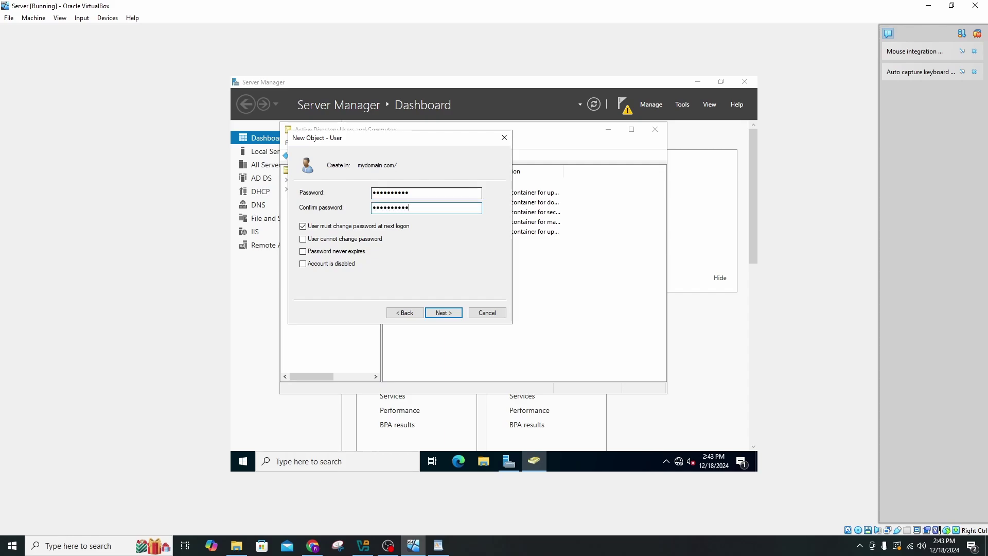
left_click(304, 227)
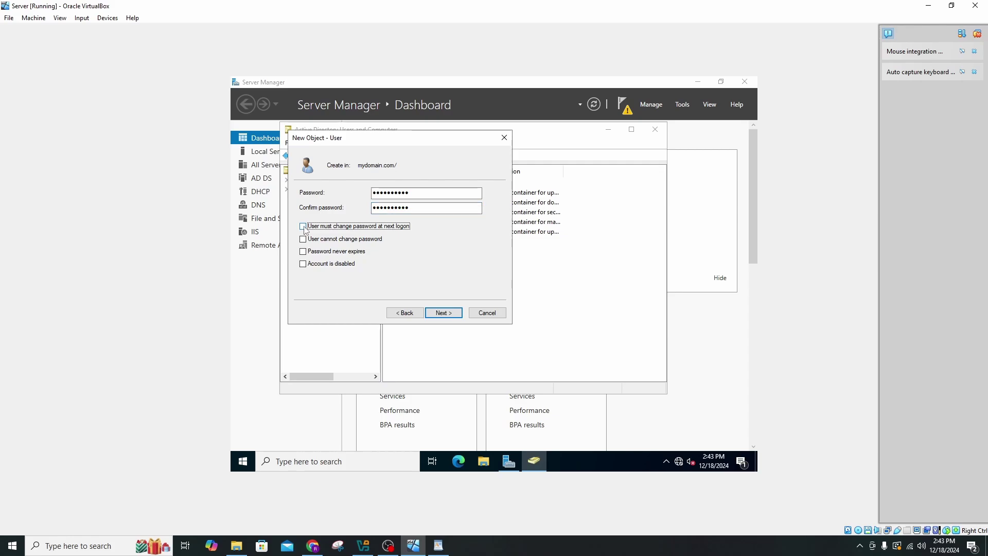
left_click(444, 313)
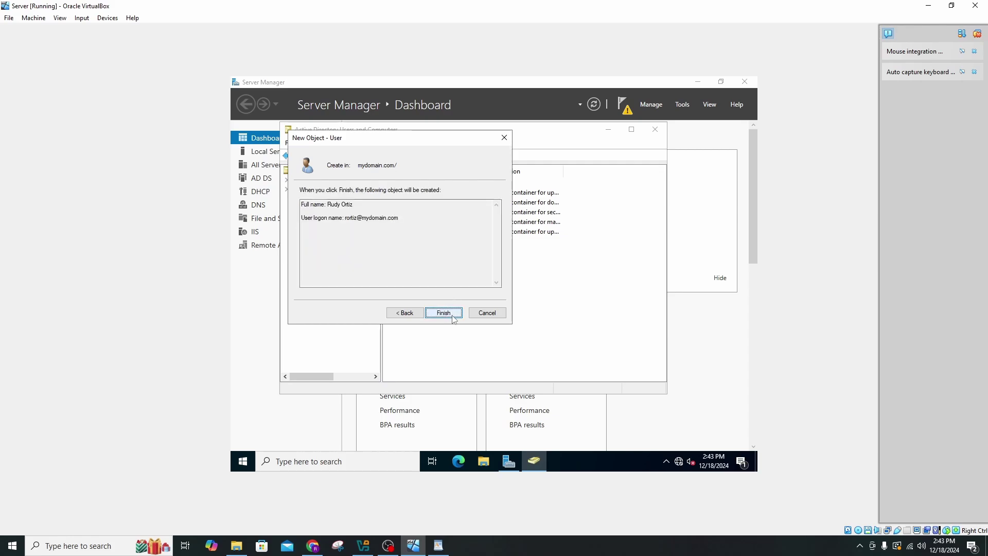
left_click(445, 314)
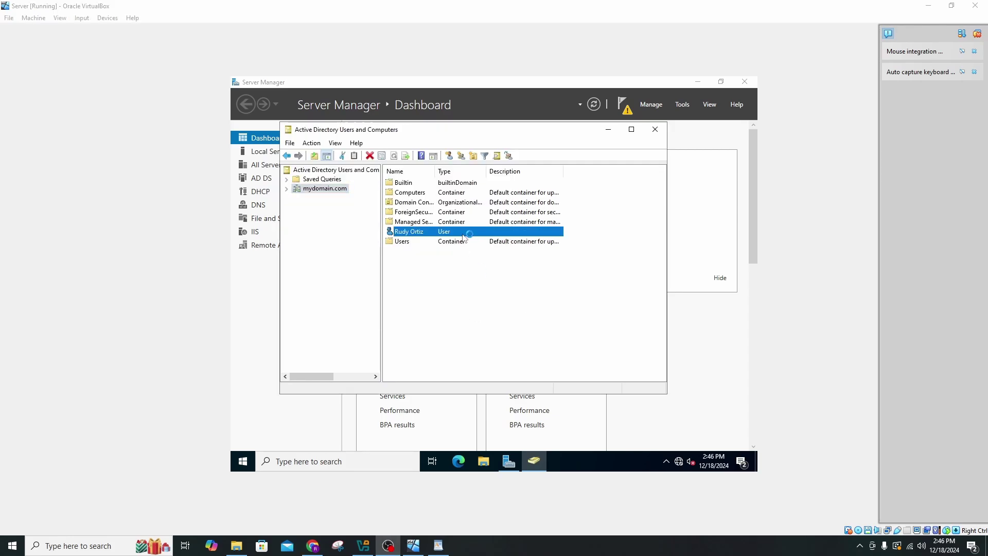
Add the new user to the Domain Admins group, then close Active Directory Users and Computers.
double_click(464, 236)
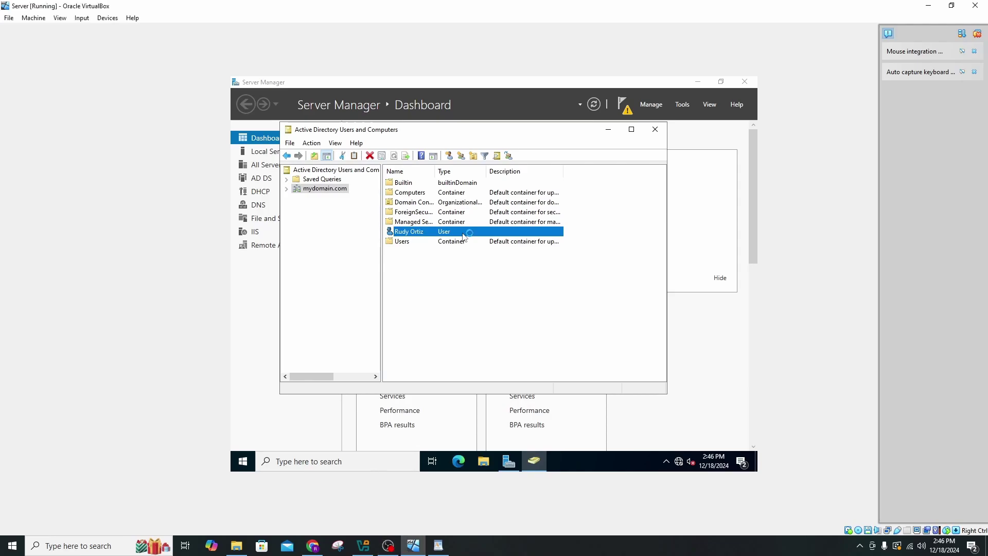
right_click(463, 236)
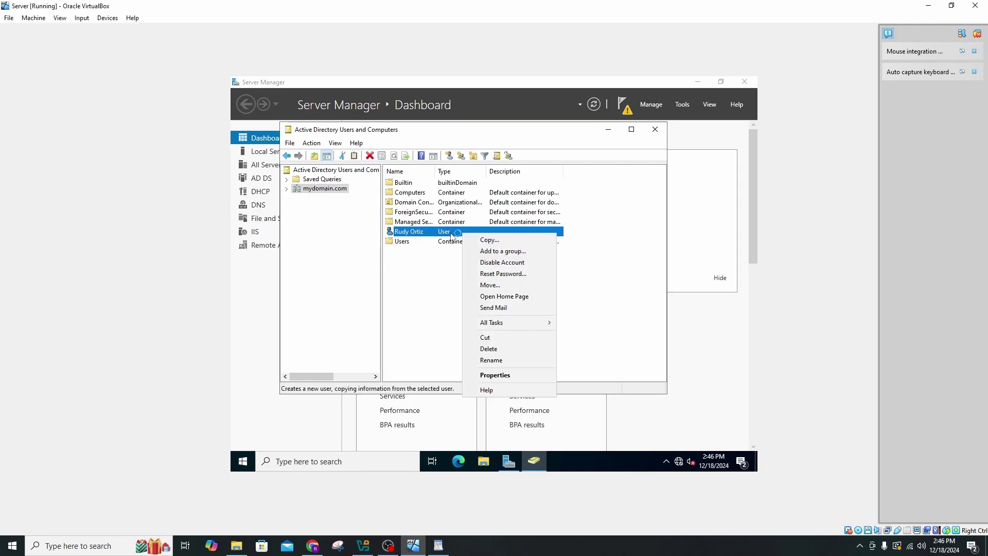
left_click(495, 375)
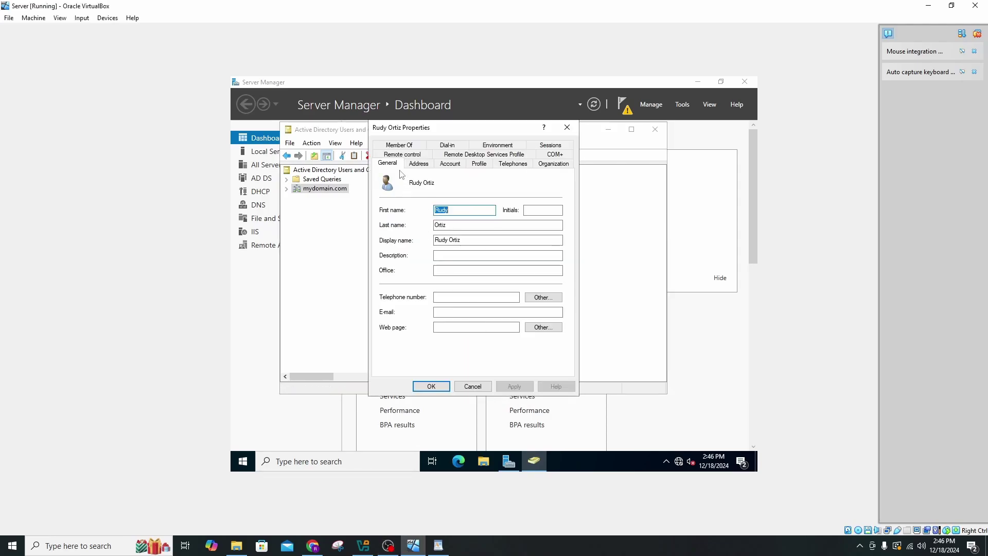
left_click(398, 145)
left_click(409, 289)
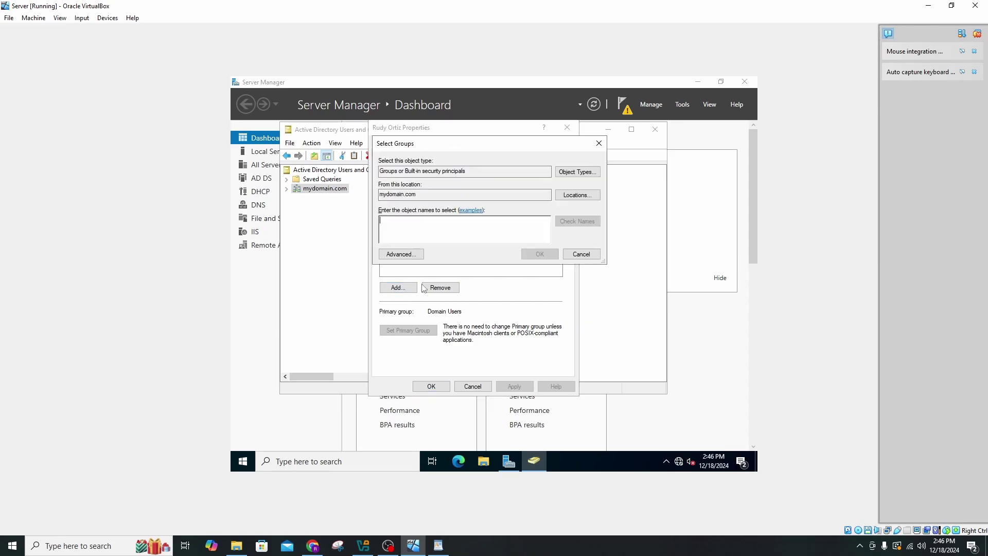
type("domain admins")
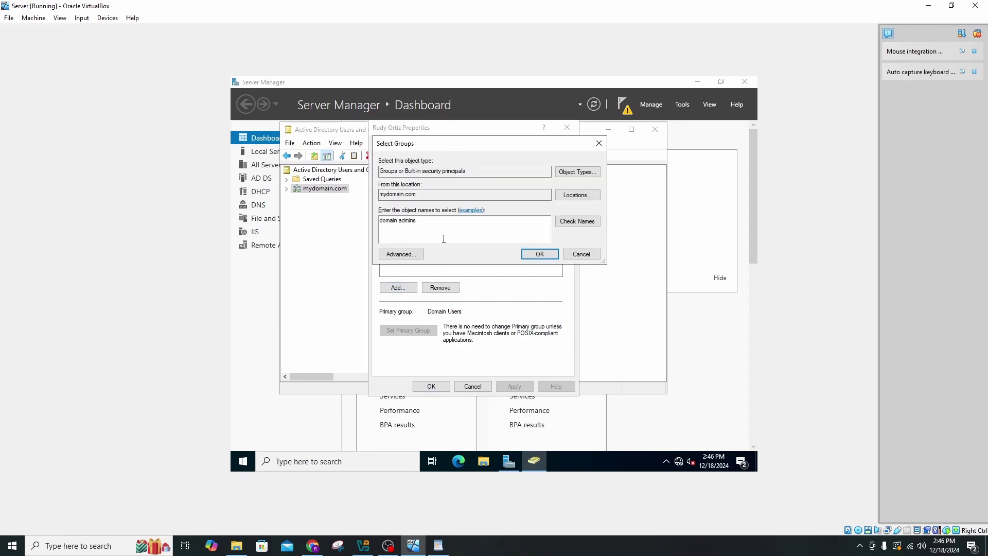
left_click(580, 226)
left_click(535, 254)
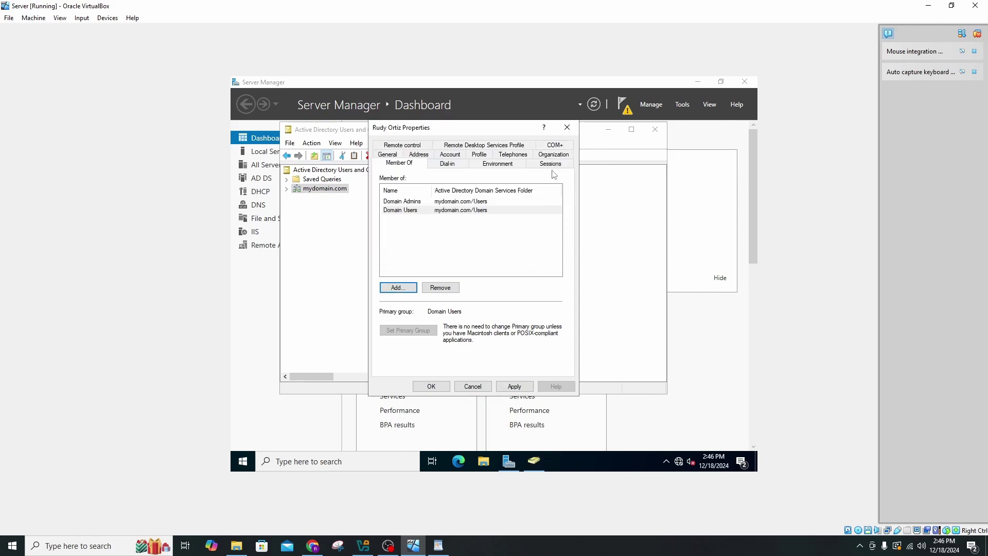
left_click(568, 127)
left_click(655, 129)
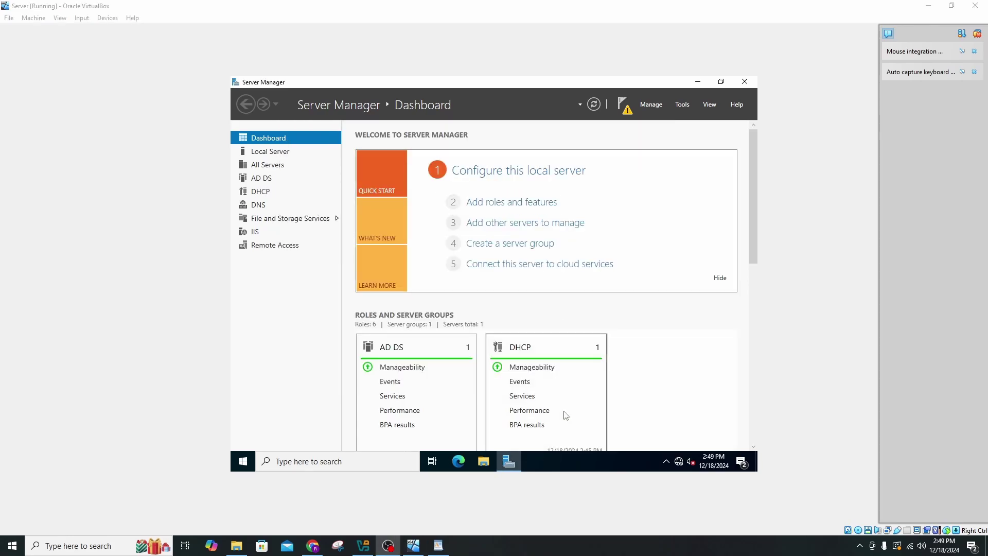
Start the Client VM and launch cmd from its Windows search.
left_click(362, 545)
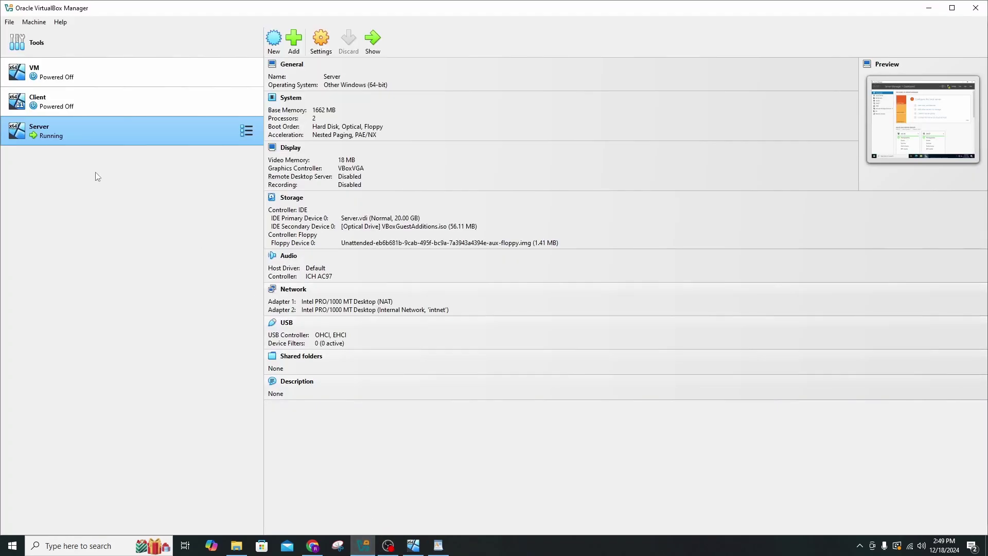
left_click(86, 99)
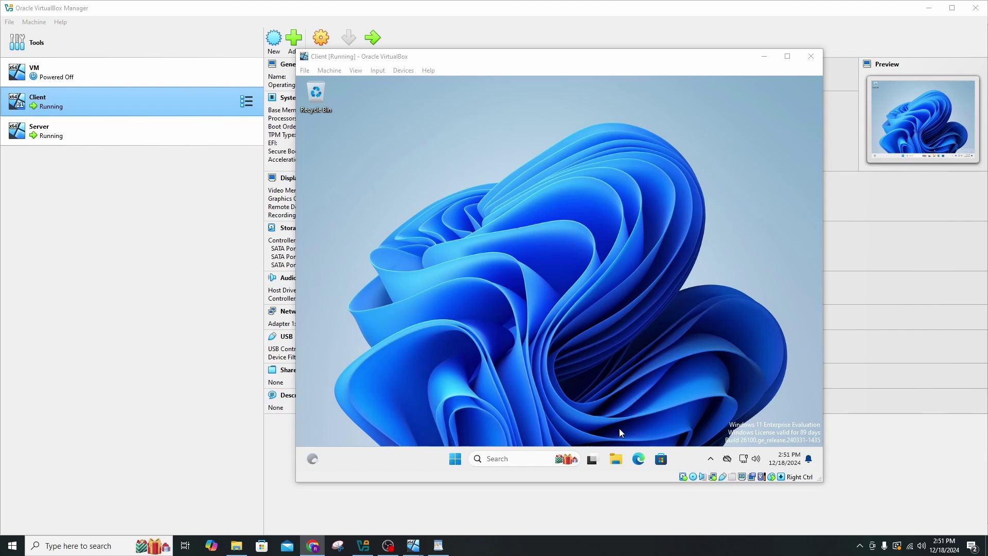
left_click(508, 458)
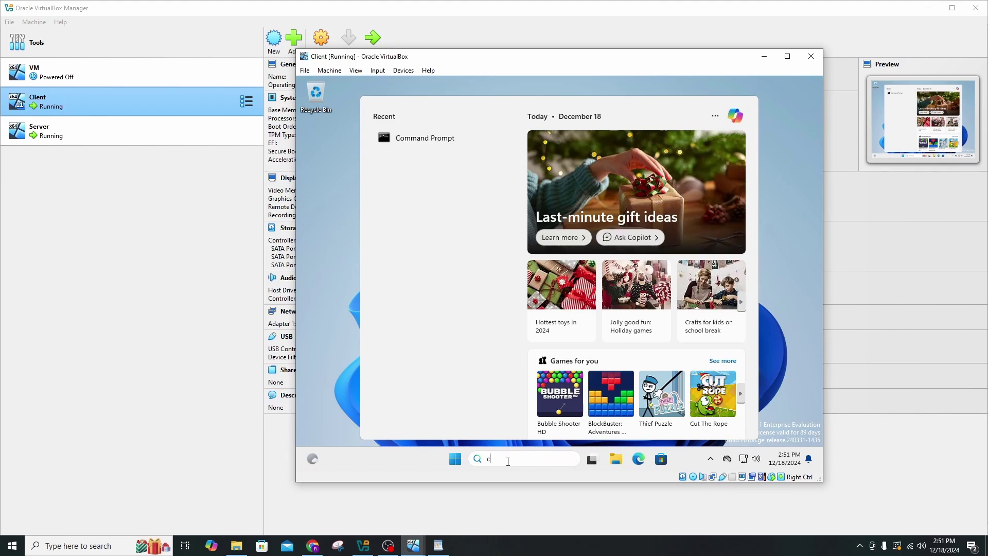
type("cmd")
key("Return")
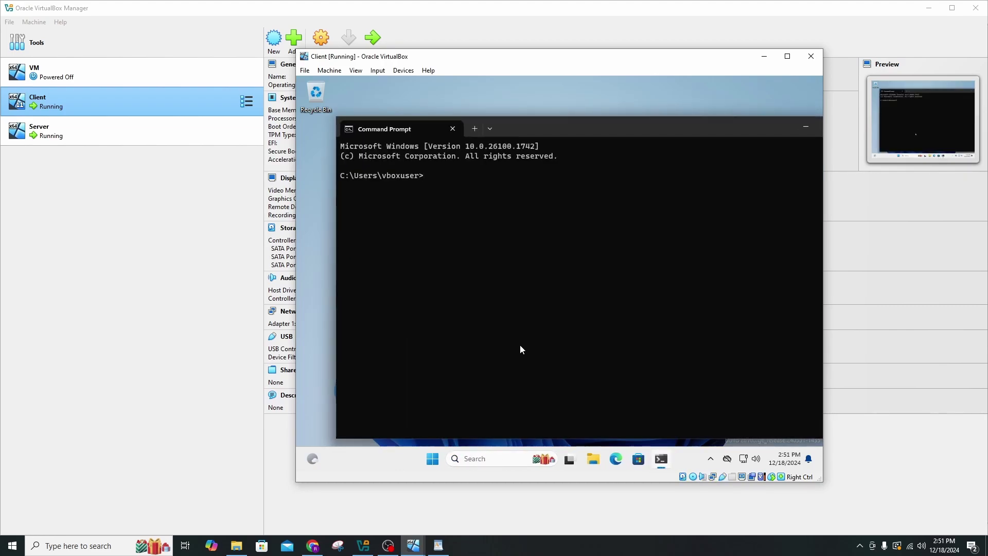
Run ipconfig and highlight the Client's IPv4 address 172.16.0.100.
type("ipconfig")
key("Return")
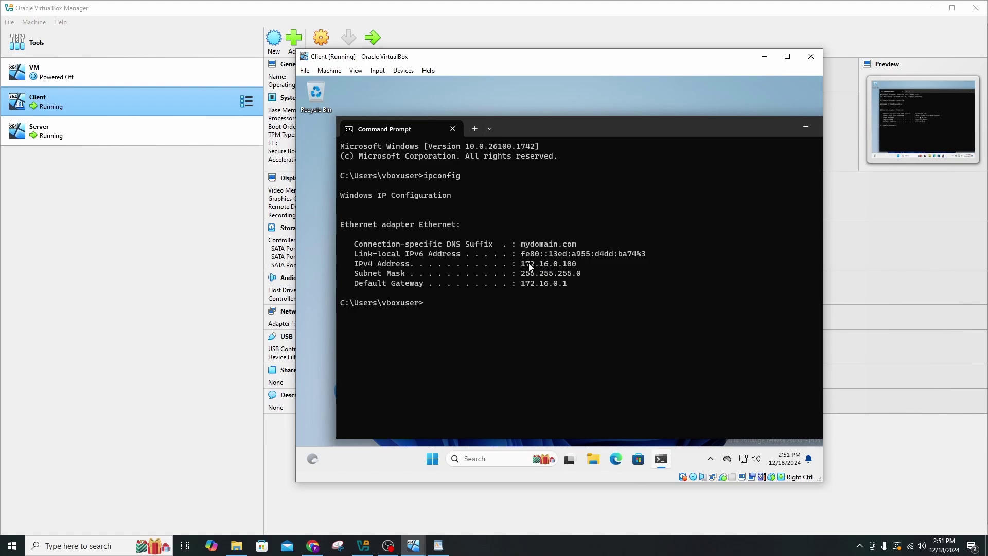
left_click_drag(521, 263, 563, 283)
Ping google.com to confirm internet connectivity.
left_click(678, 342)
type("ping google.com")
key("Return")
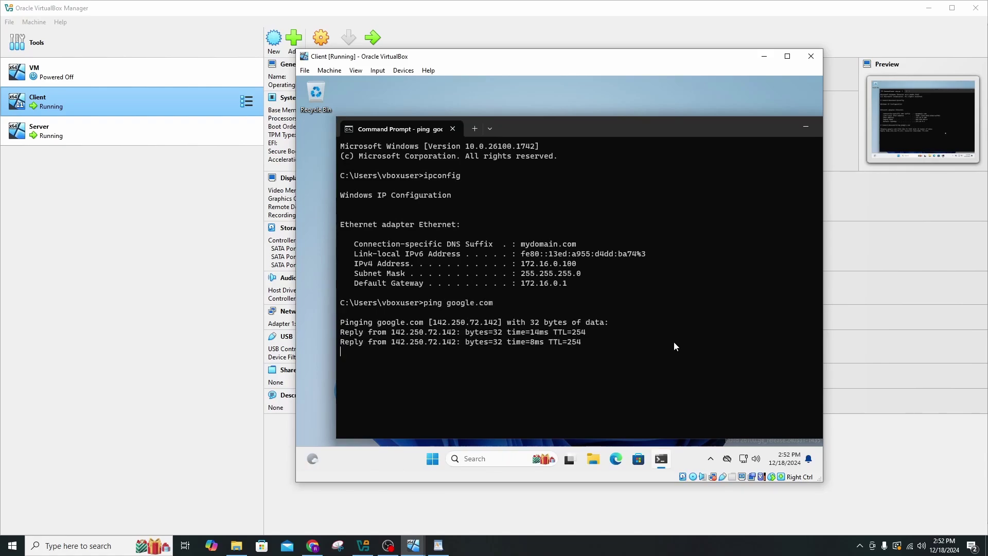
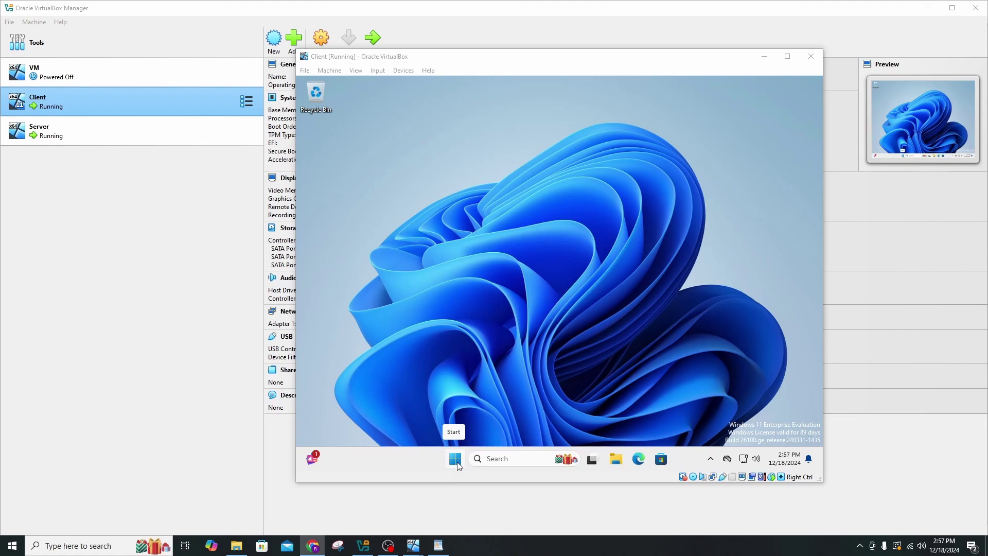
Open Advanced system settings from the Client VM's System About page.
right_click(459, 466)
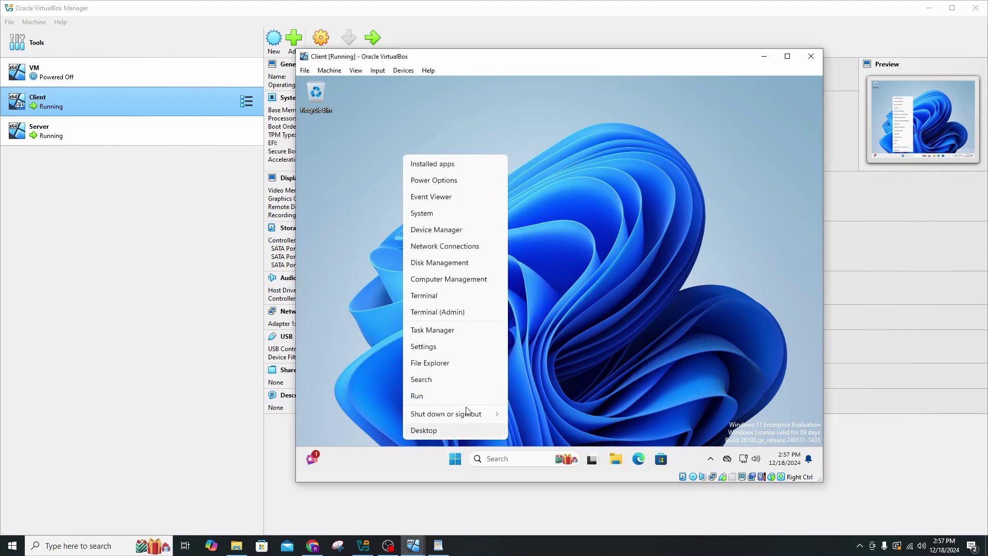
left_click(441, 214)
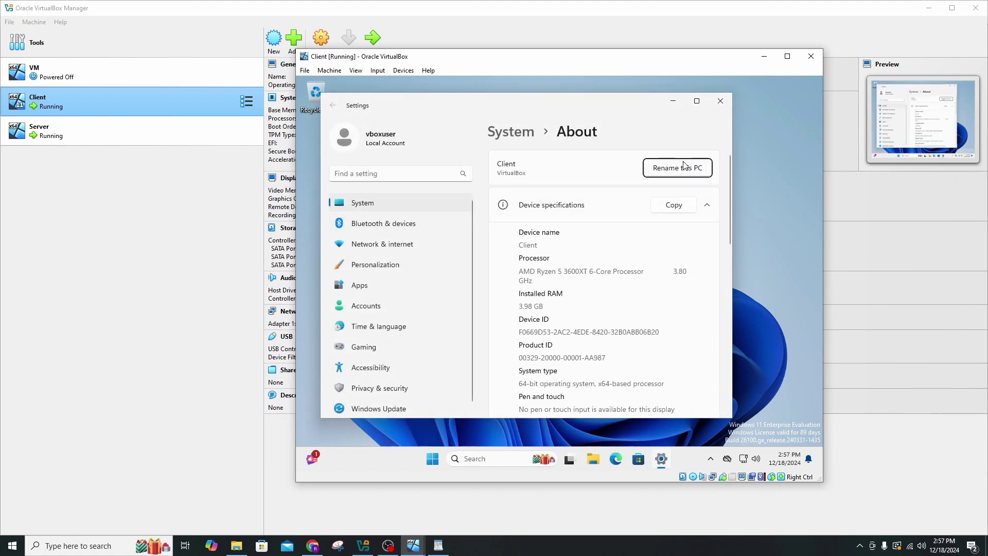
scroll(625, 219, "down", 3)
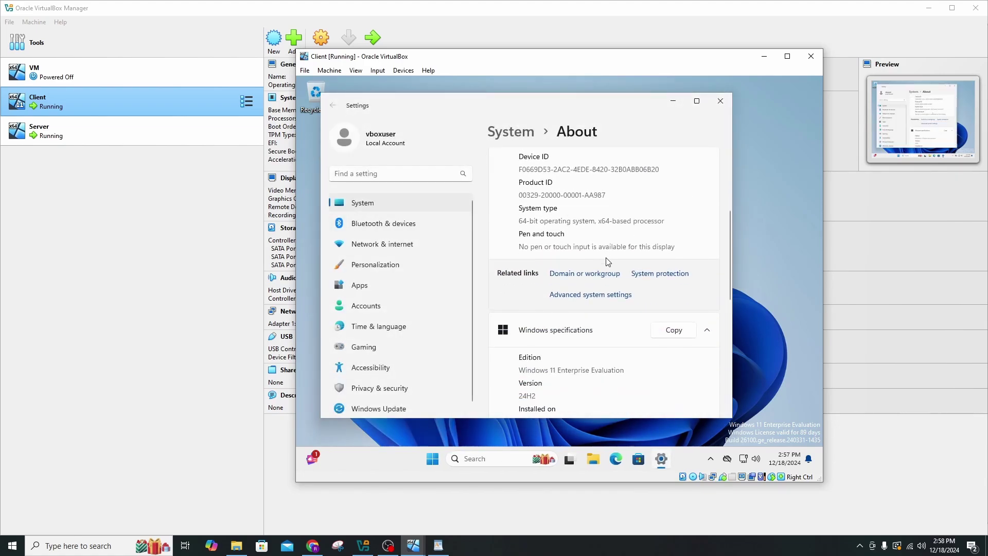
left_click(590, 295)
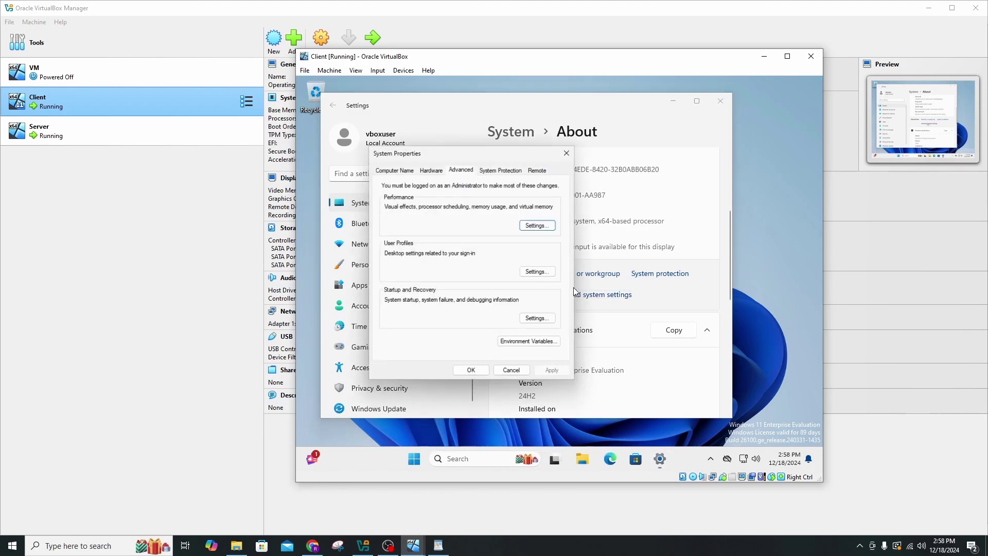
On the Computer Name tab, change membership to Domain and enter mydomain.com.
left_click(403, 169)
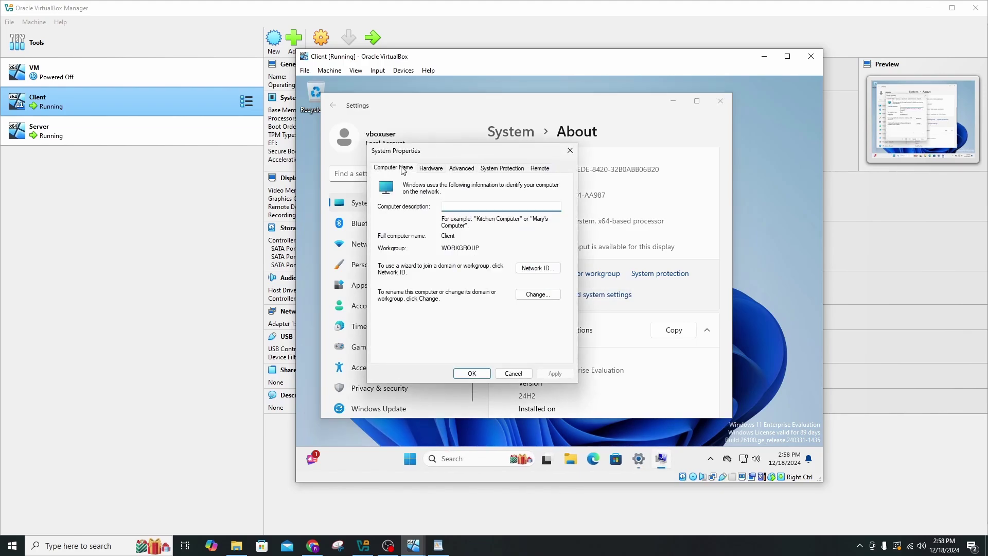
left_click(541, 296)
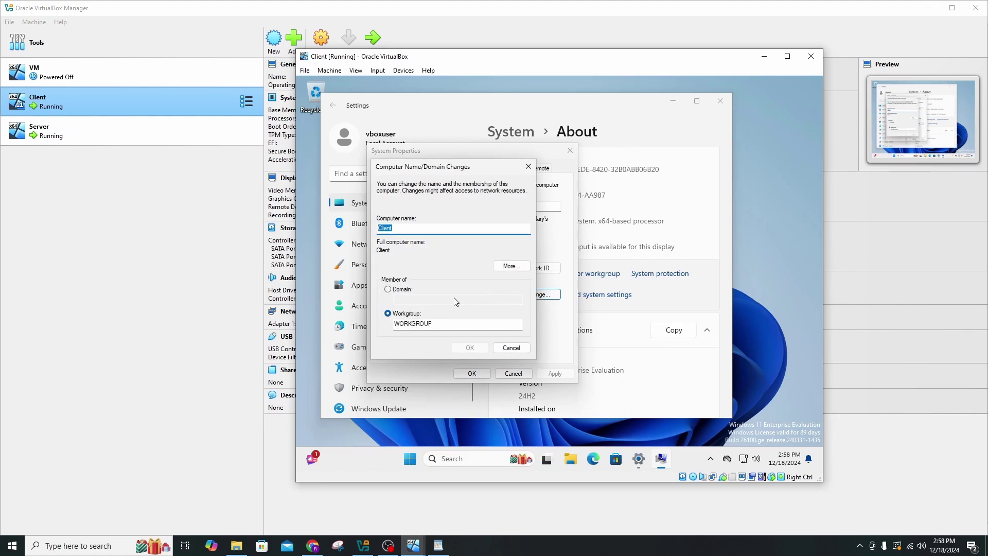
left_click(404, 250)
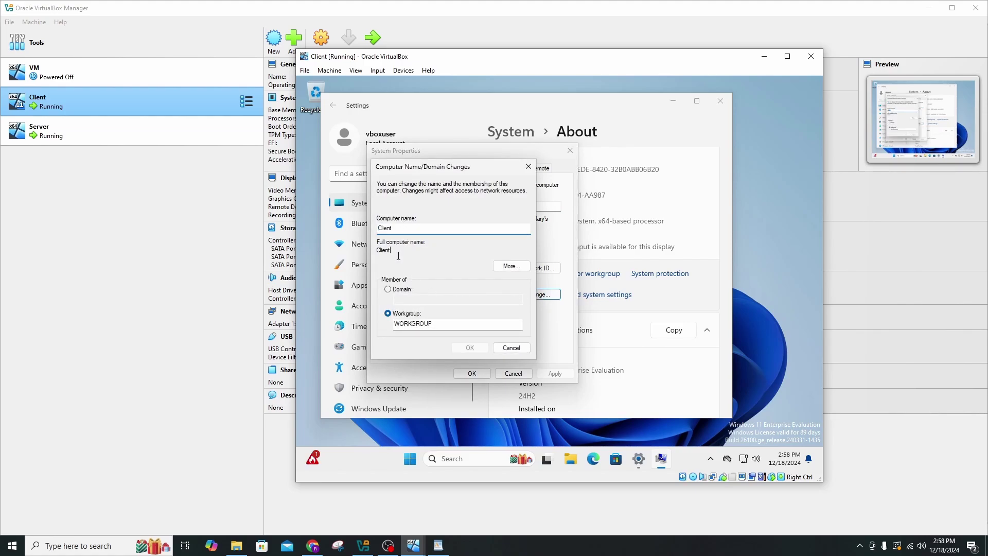
left_click(389, 290)
left_click(410, 300)
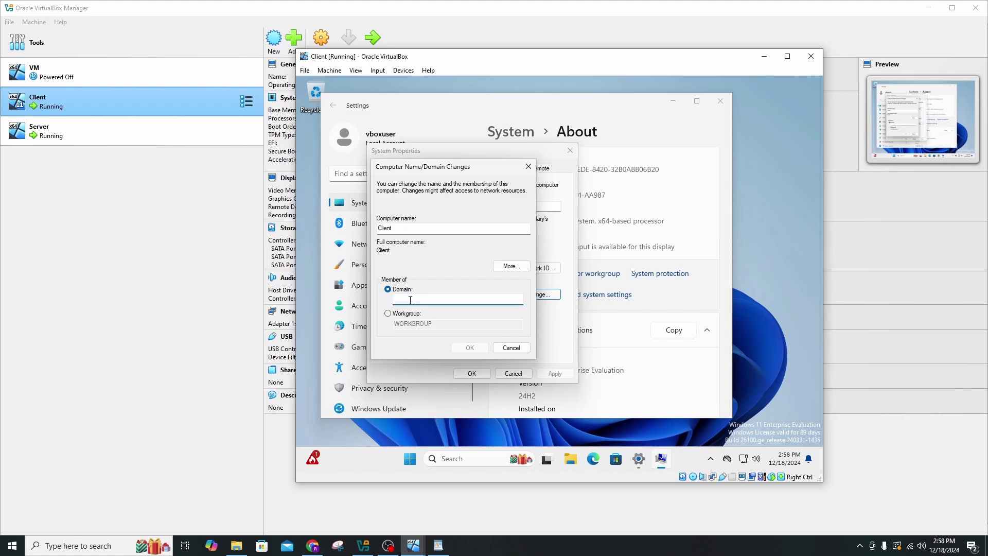
type("mydomain.com")
Authorise the mydomain.com join with the domain user's account name and password.
key("Return")
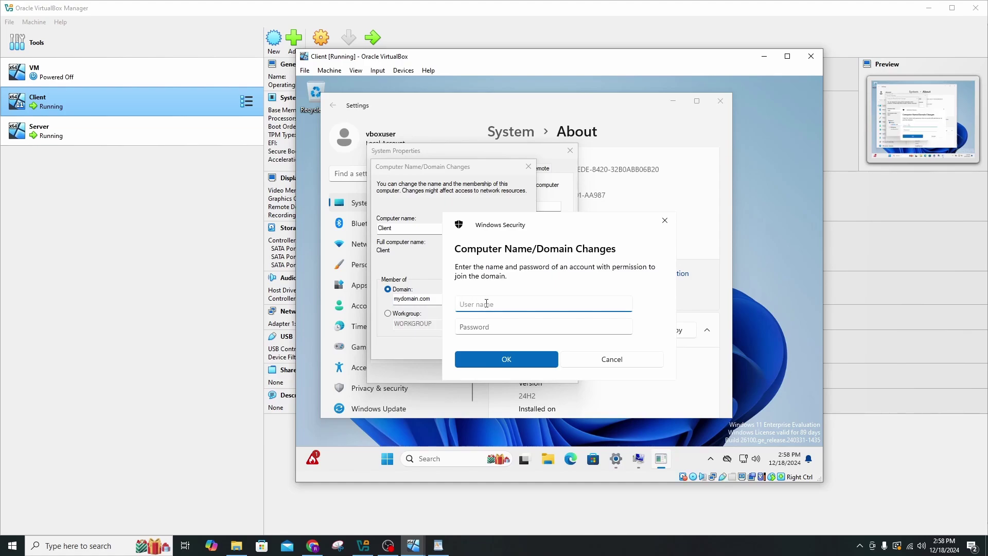
key("Tab")
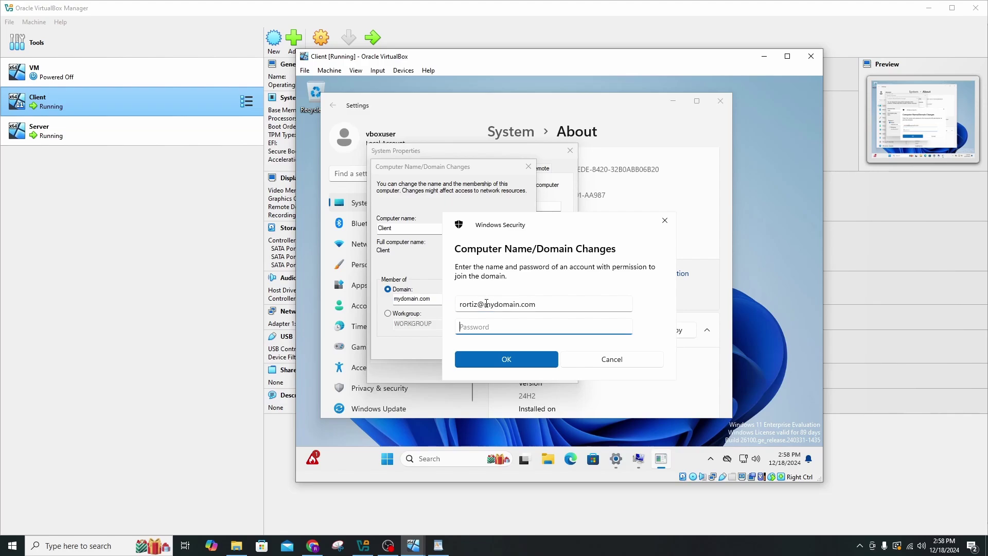
type("**********")
key("Return")
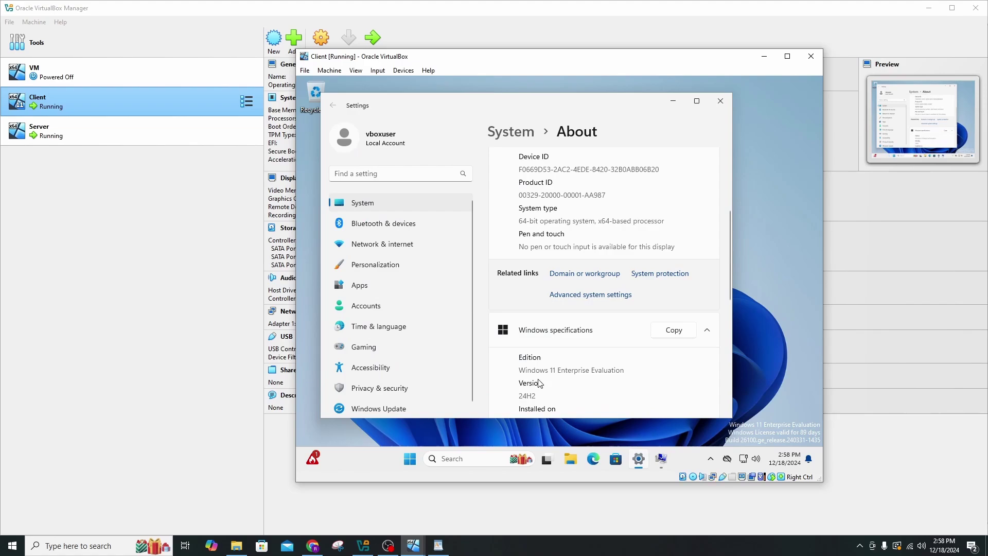
Acknowledge the domain welcome and restart notices, close System Properties, and restart the Client VM.
scroll(543, 363, "down", 1)
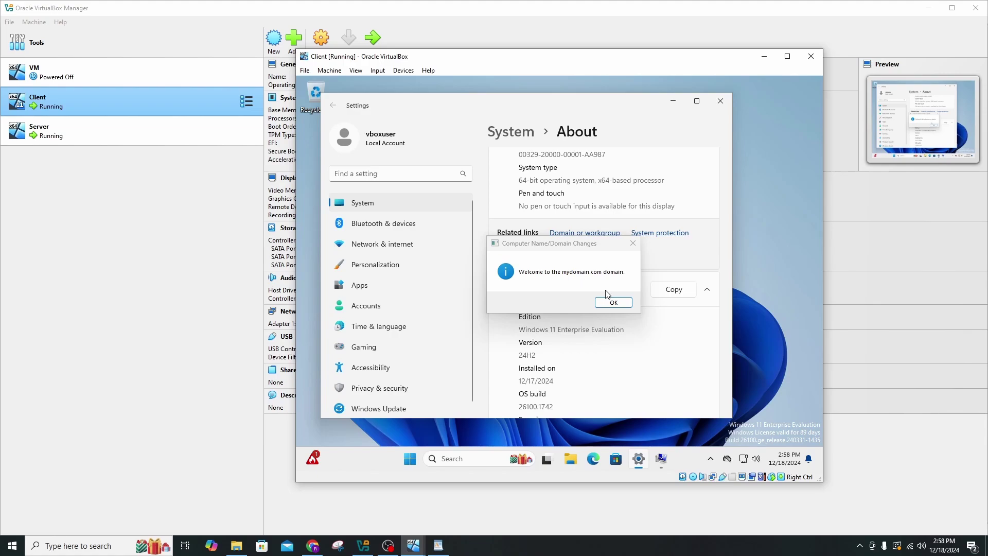
left_click(616, 303)
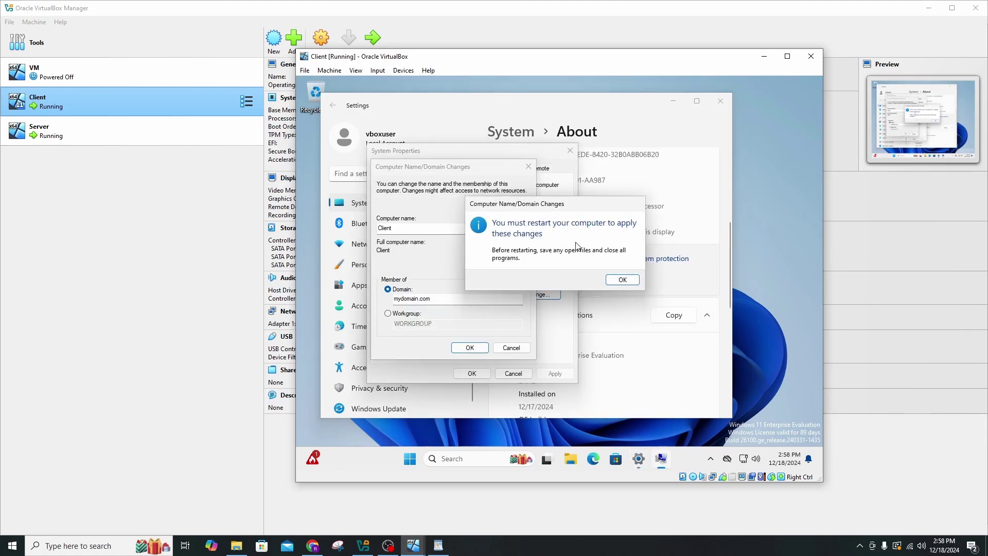
left_click(622, 280)
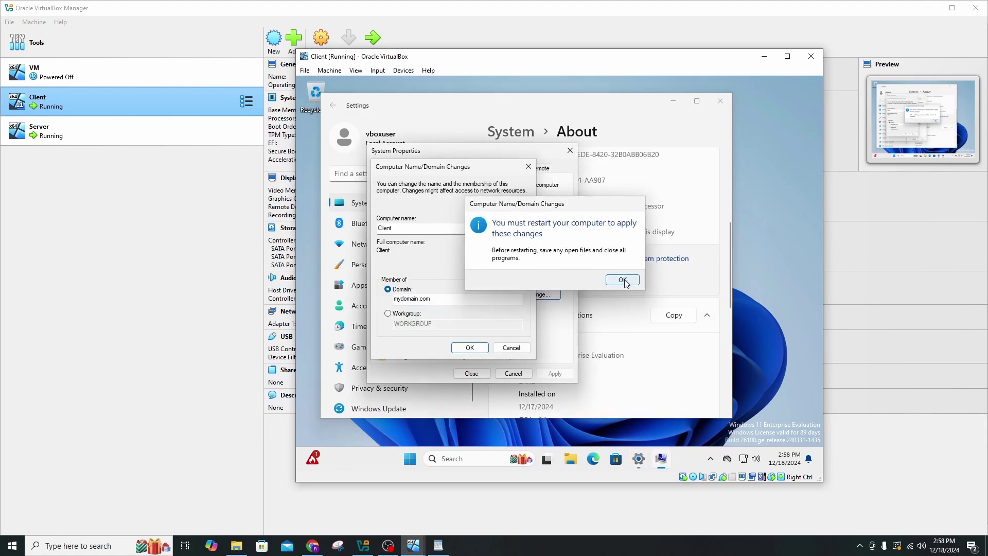
left_click(569, 150)
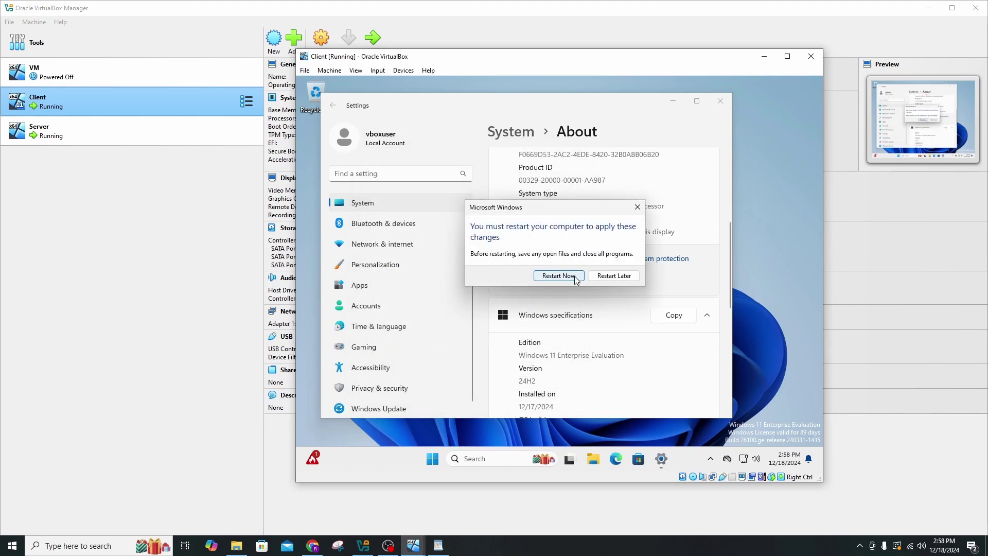
left_click(557, 276)
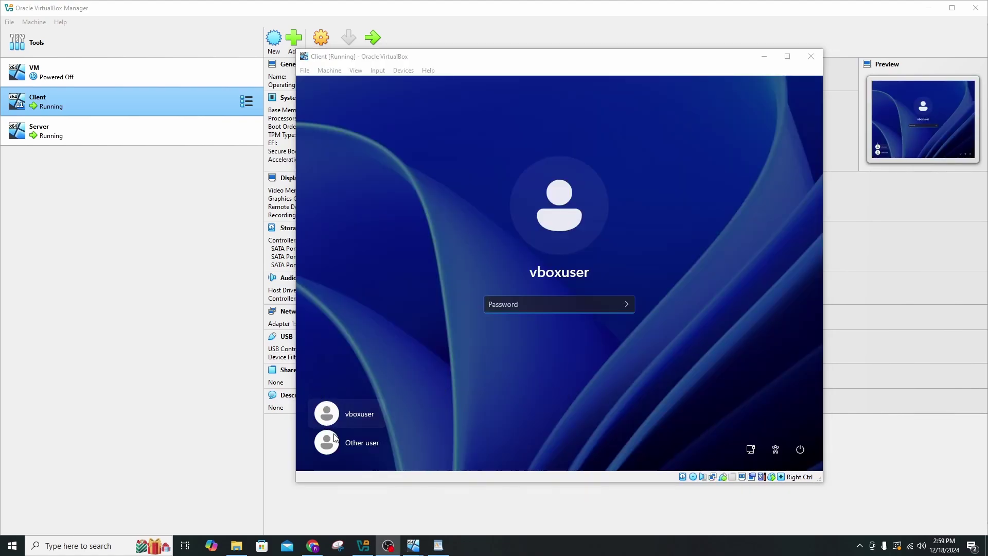
Sign in to the Client VM as Other user with the mydomain.com account and password.
left_click(362, 445)
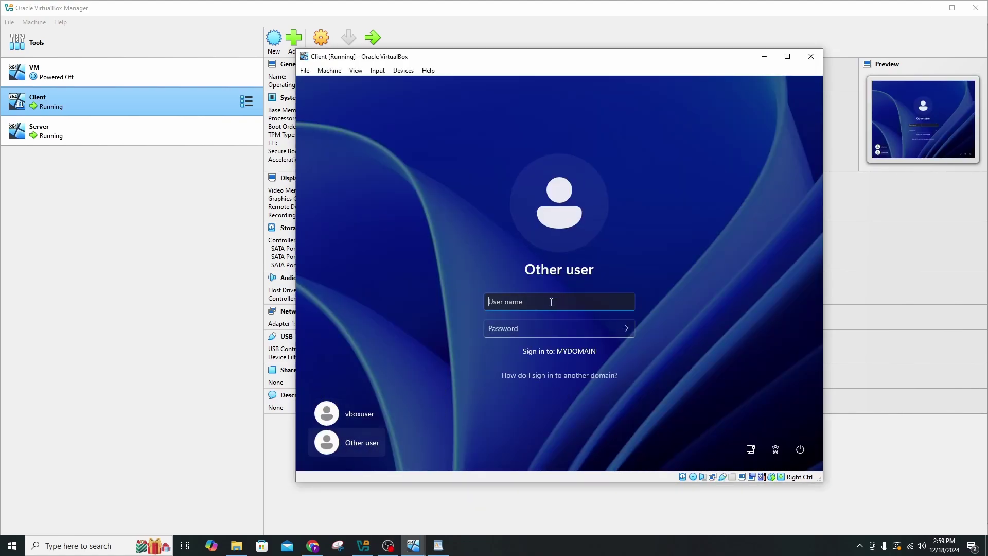
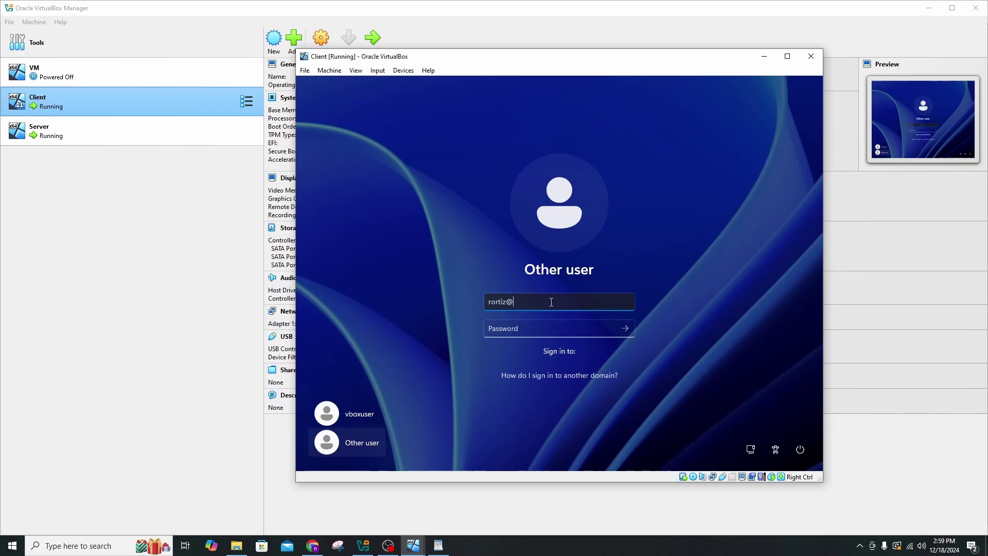
key("Tab")
type("••••••••••")
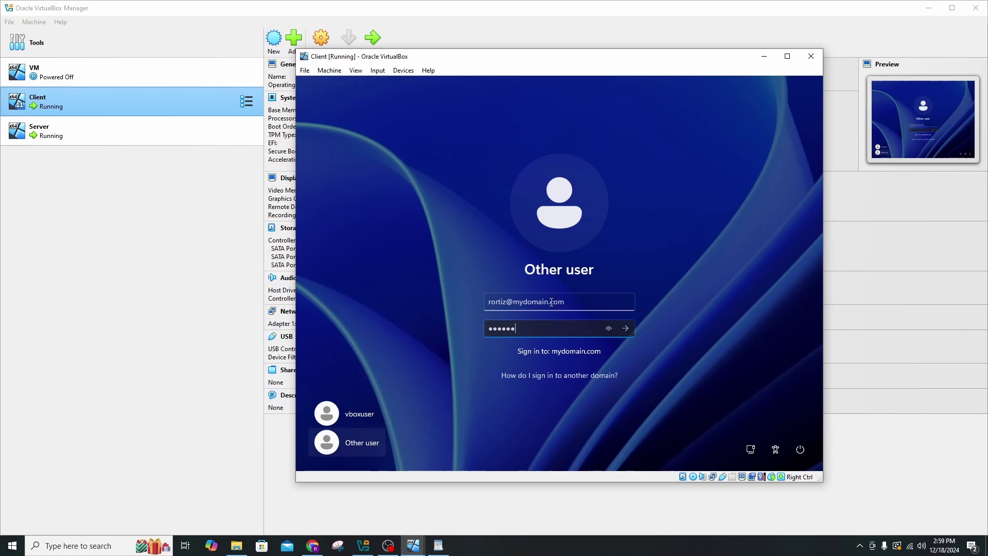
key("Return")
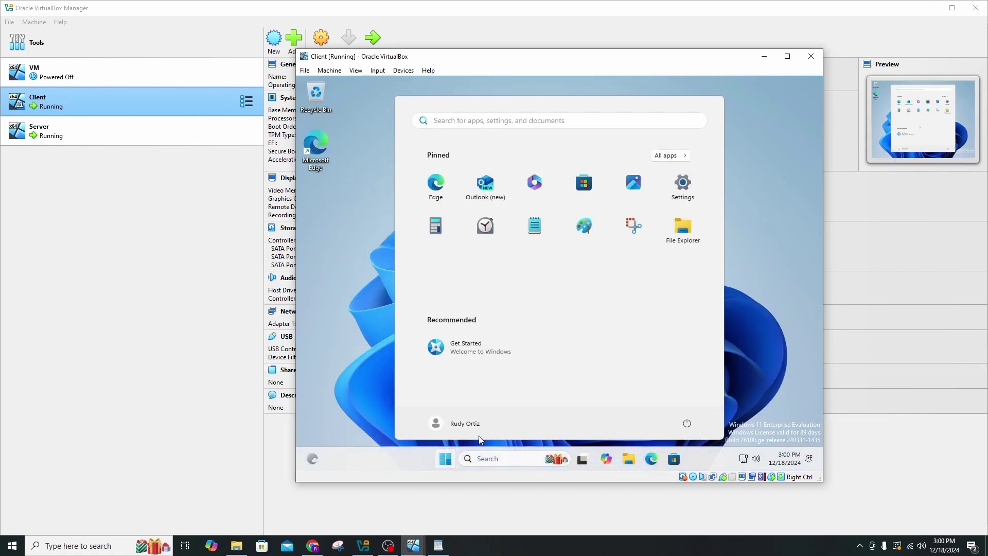
Check the signed-in domain account card in Start, then open the taskbar search.
left_click(477, 428)
left_click(475, 427)
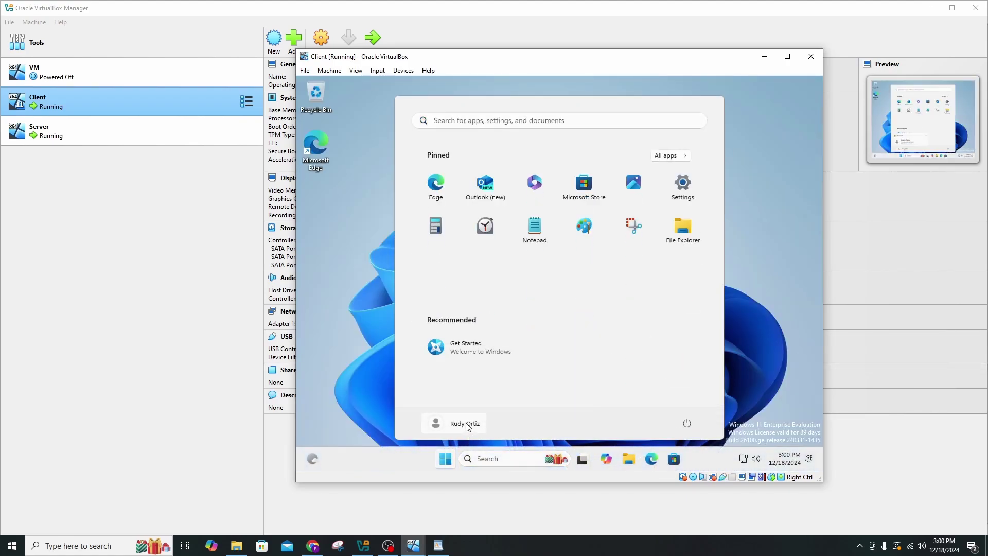
left_click(472, 427)
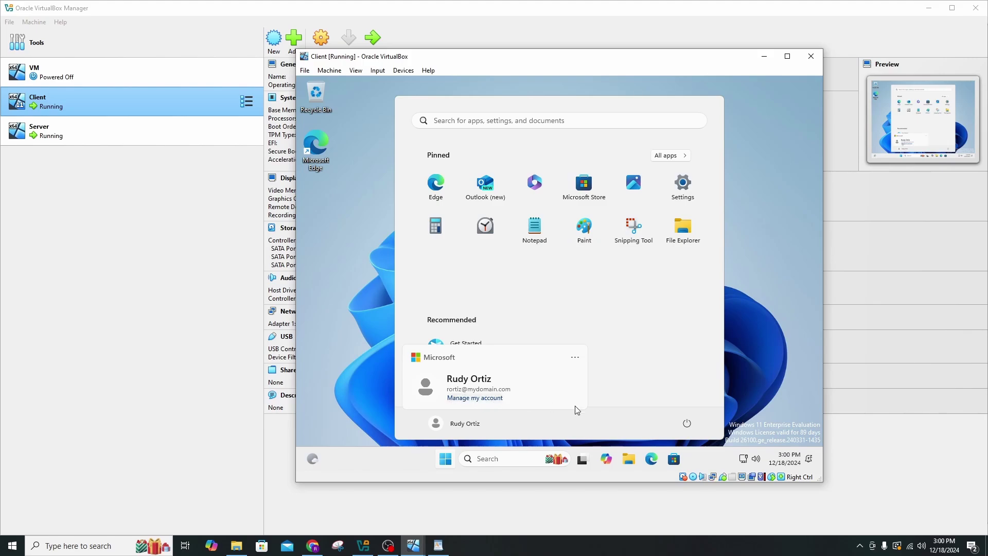
left_click(800, 411)
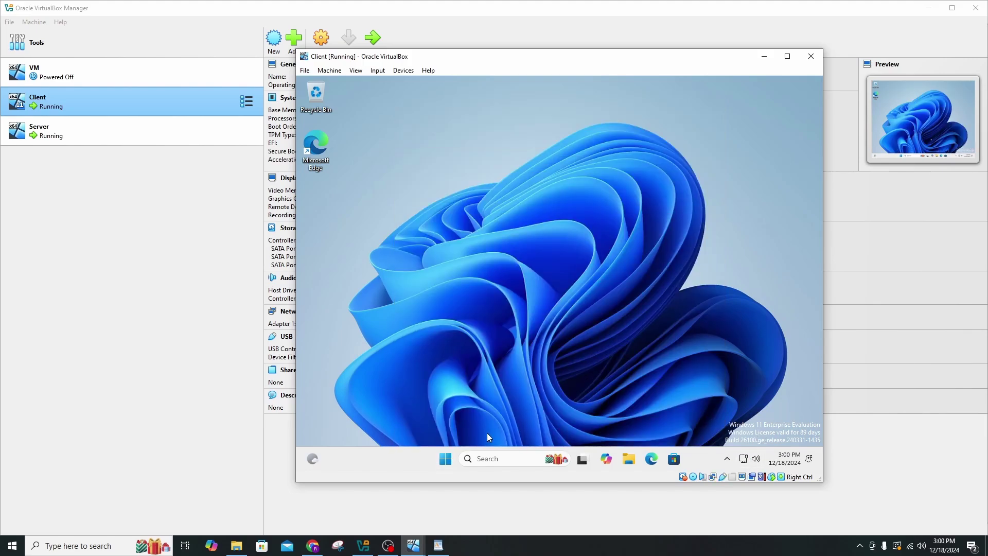
left_click(490, 459)
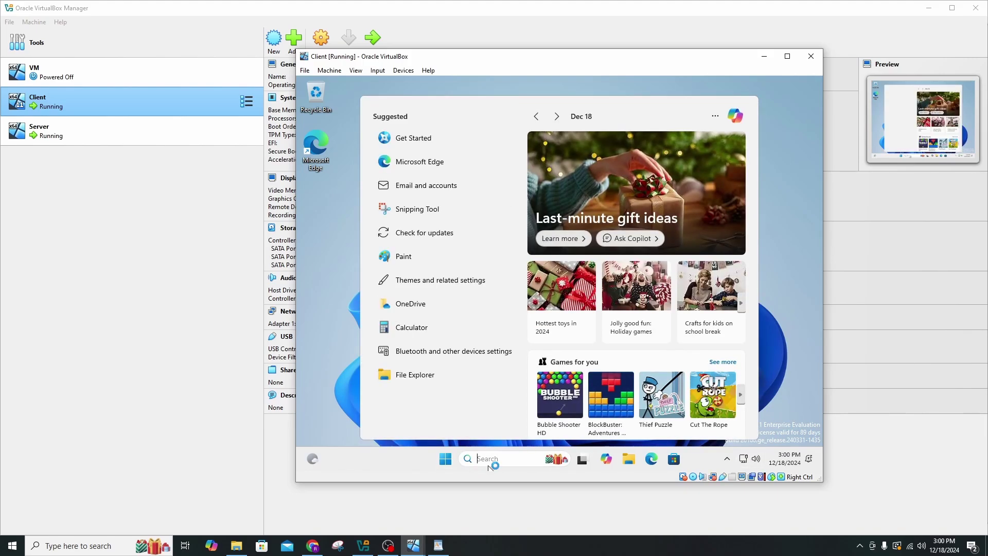
Open Command Prompt and run ipconfig to confirm 172.16.0.100 with suffix mydomain.com.
type("cmd")
key("Escape")
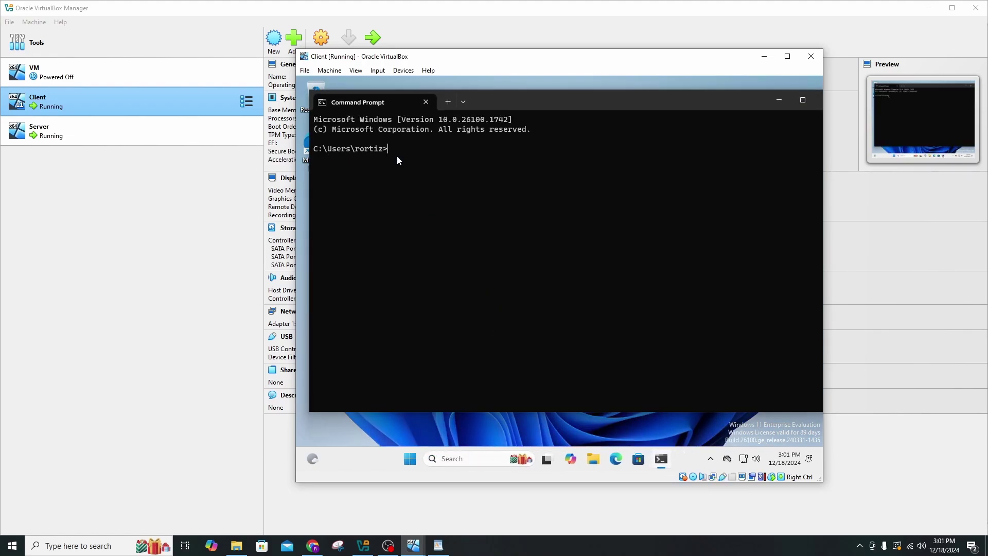
type("ipconfig")
key("Return")
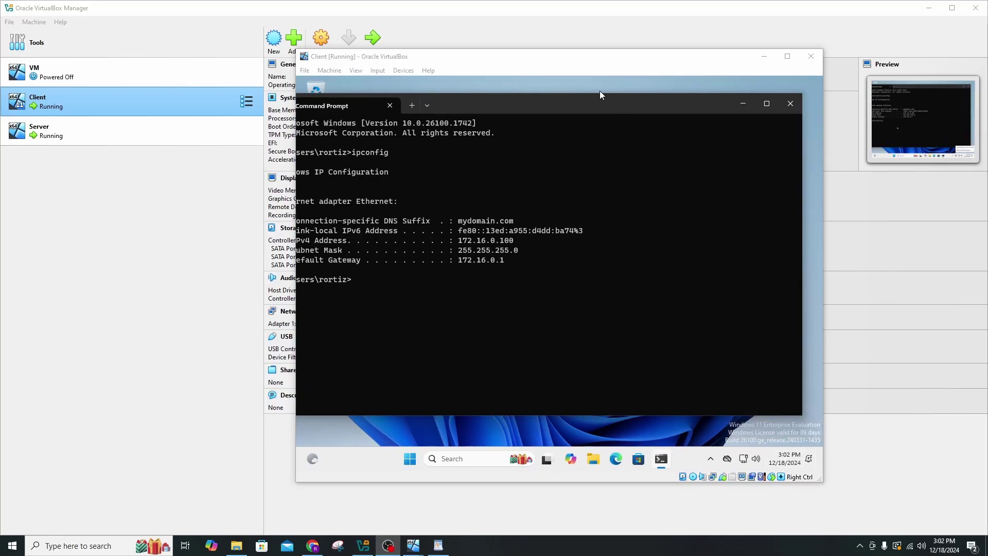
Move the Client VM window to the right and bring the Server VM window forward.
left_click_drag(615, 58, 779, 71)
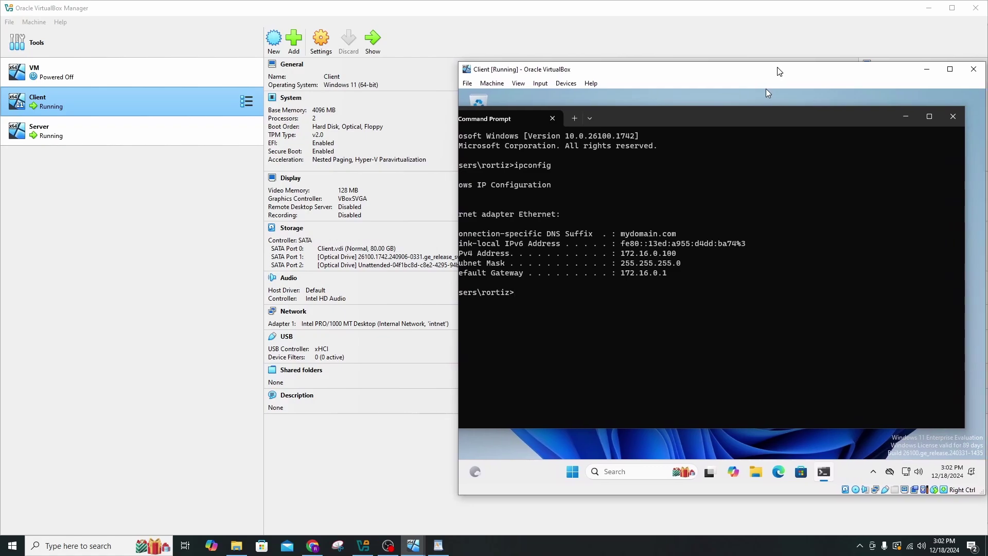
mouse_move(373, 550)
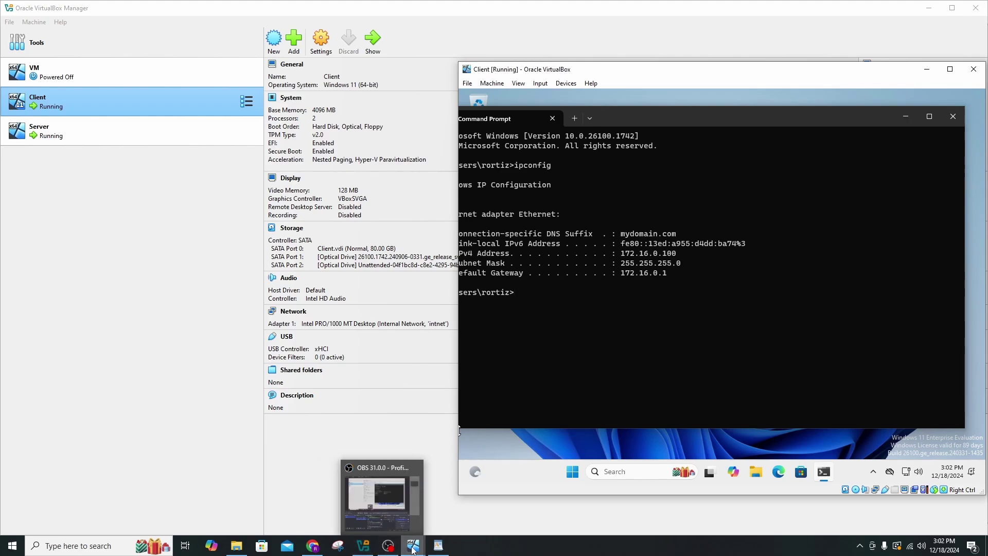
mouse_move(414, 550)
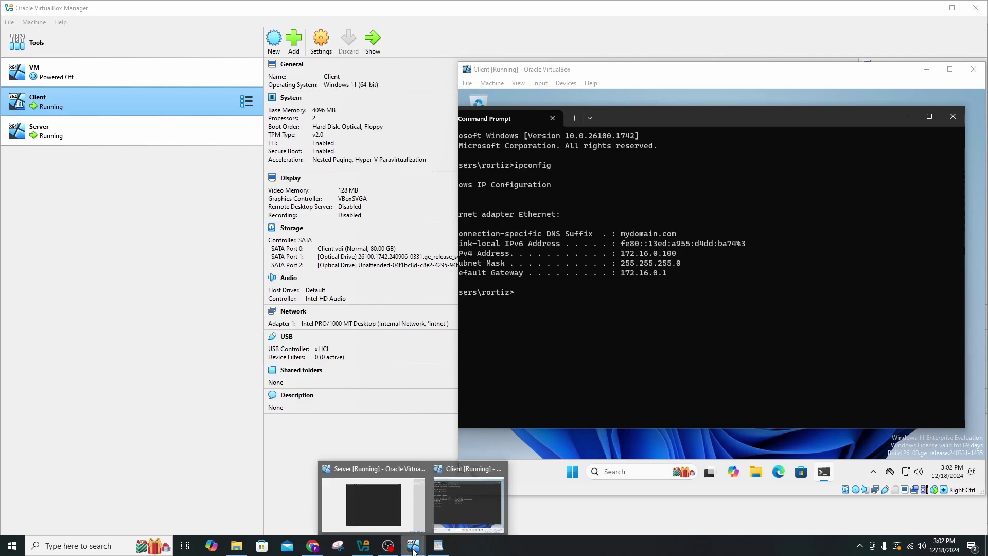
left_click(463, 514)
left_click(399, 519)
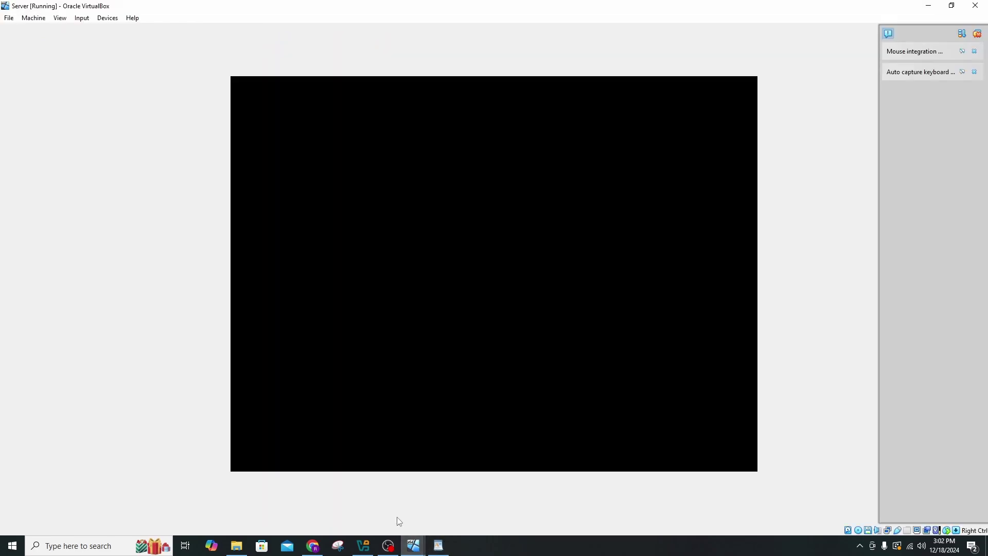
Restore the Server VM window from maximized and resize and reposition it.
left_click(951, 7)
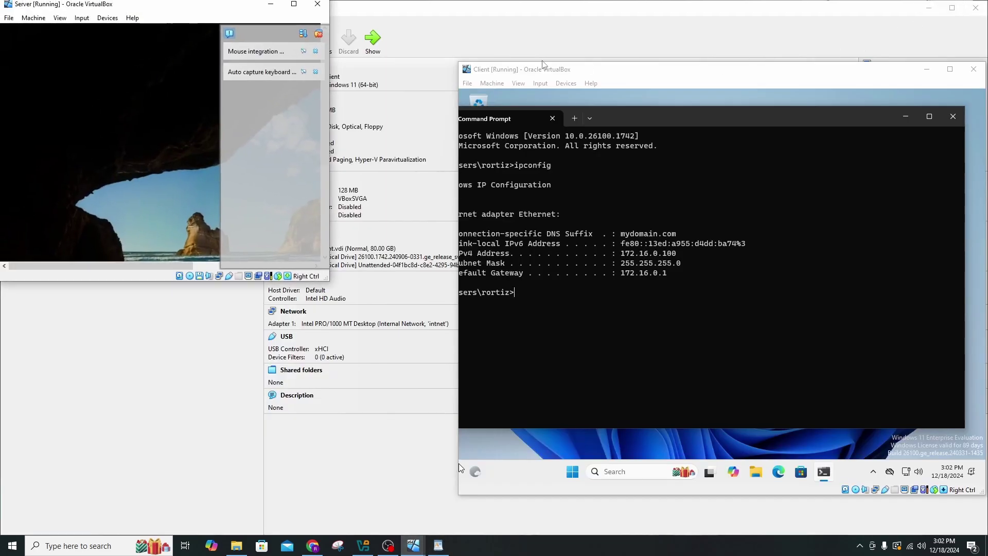
left_click_drag(210, 8, 291, 117)
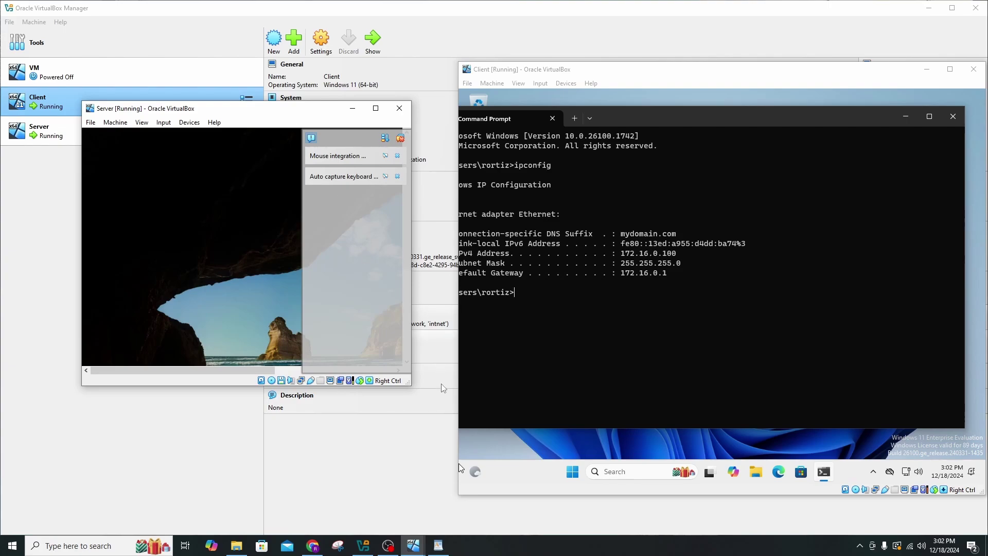
left_click_drag(410, 387, 457, 505)
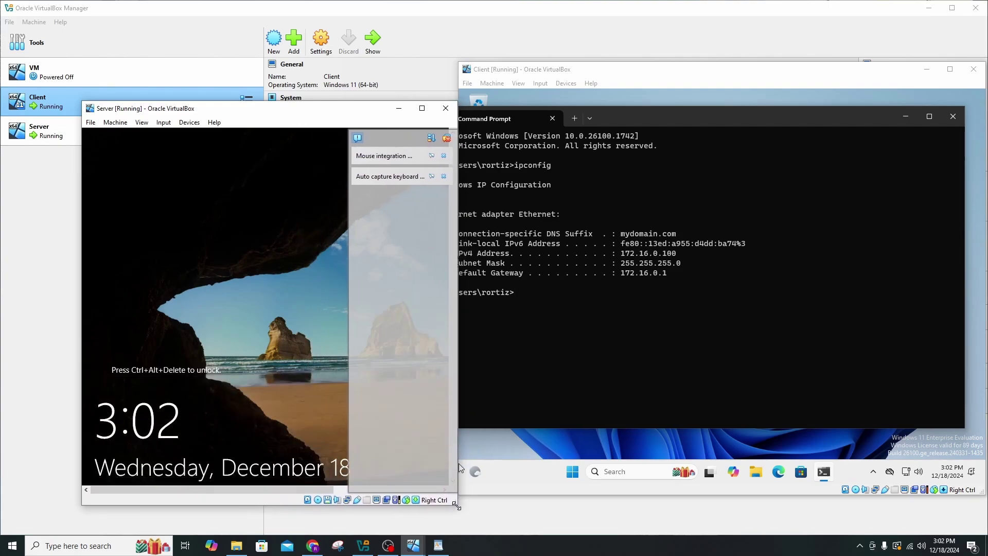
left_click_drag(306, 112, 267, 70)
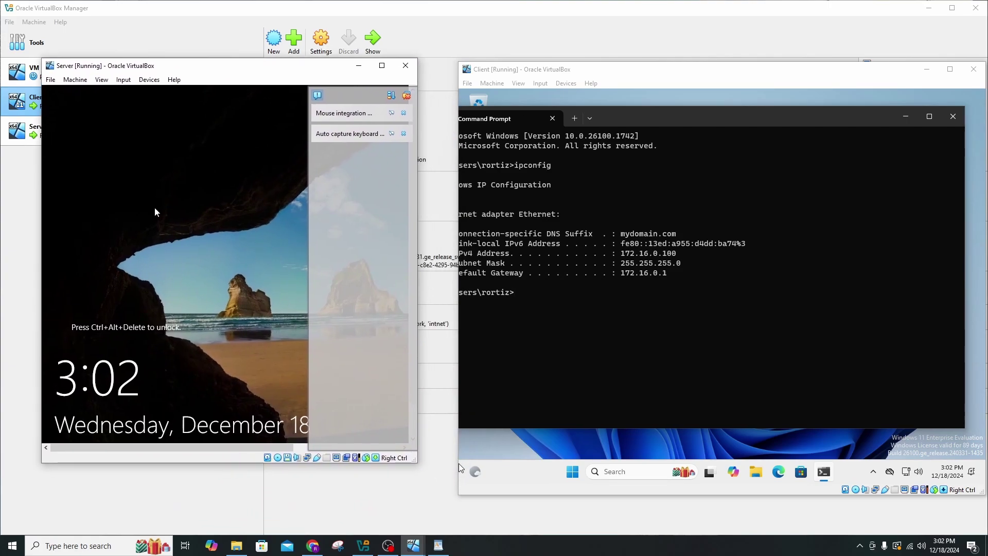
Send Ctrl-Alt-Del via Input > Keyboard, enter the administrator password, and enlarge the window.
left_click(75, 80)
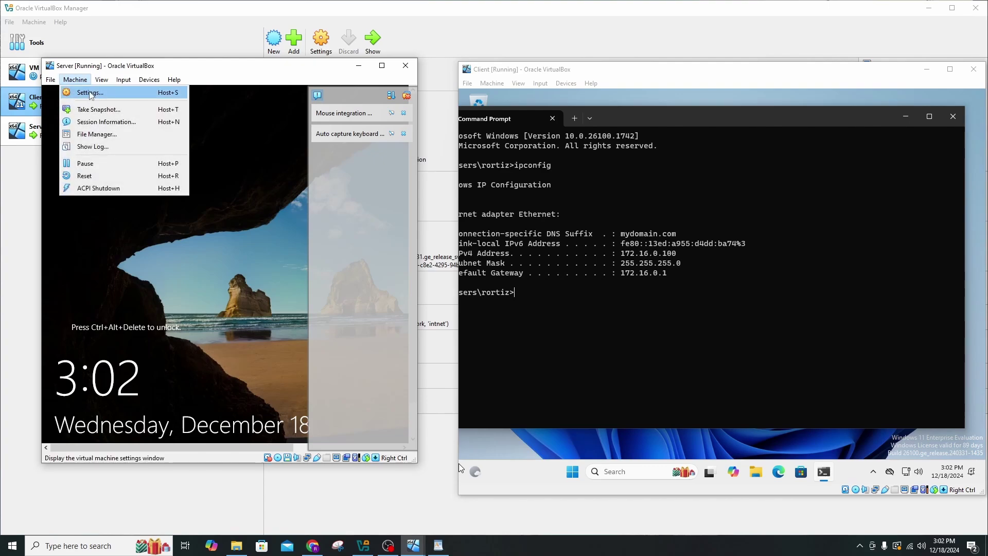
mouse_move(126, 77)
mouse_move(154, 93)
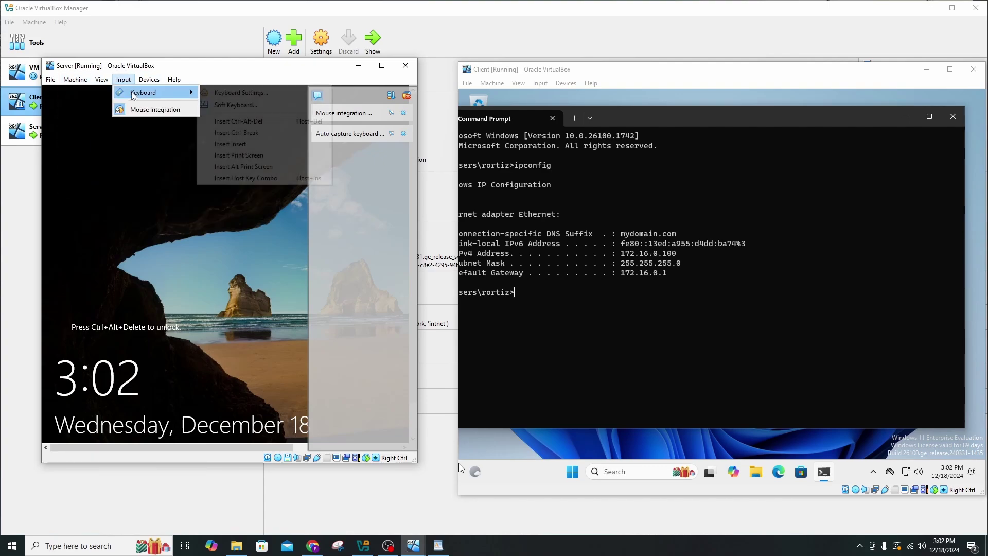
left_click(237, 121)
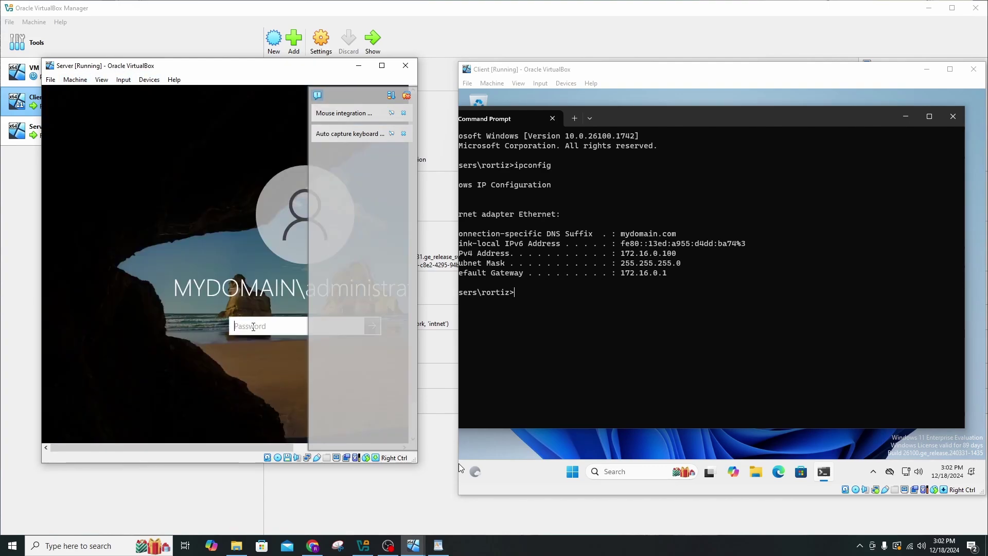
type("••••••••")
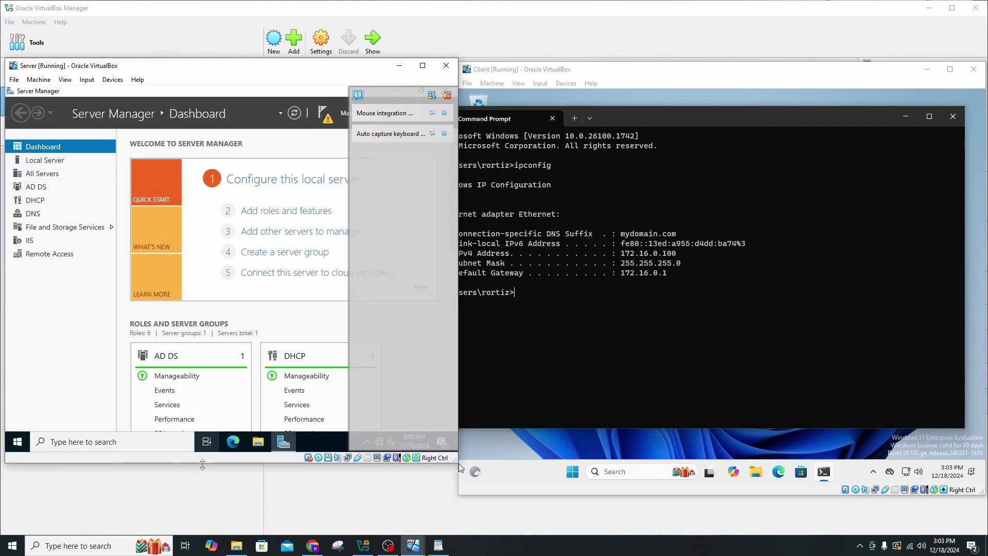
left_click_drag(196, 462, 194, 493)
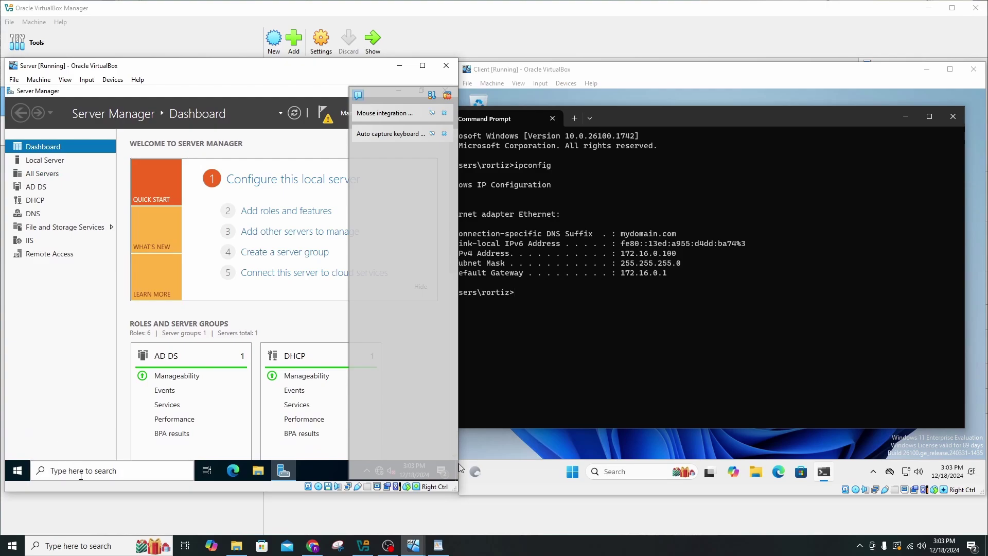
In Active Directory Users and Computers, tick 'User must change password at next logon' for the domain user.
left_click(83, 470)
type("users")
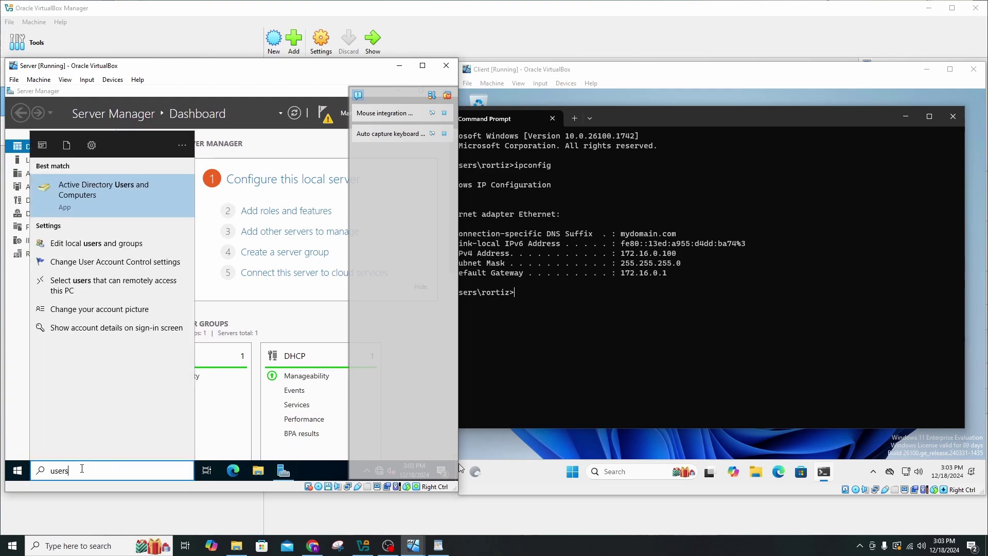
key("Return")
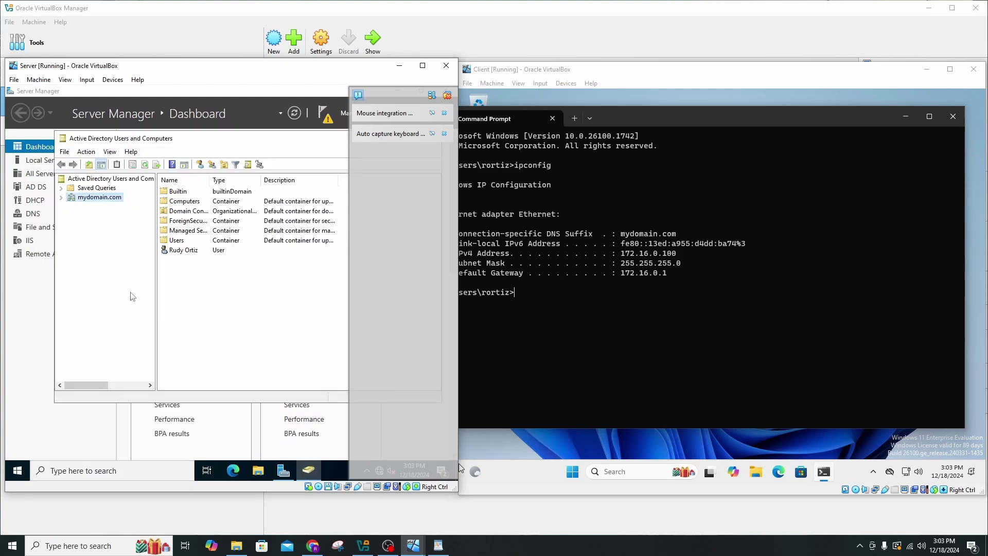
double_click(178, 251)
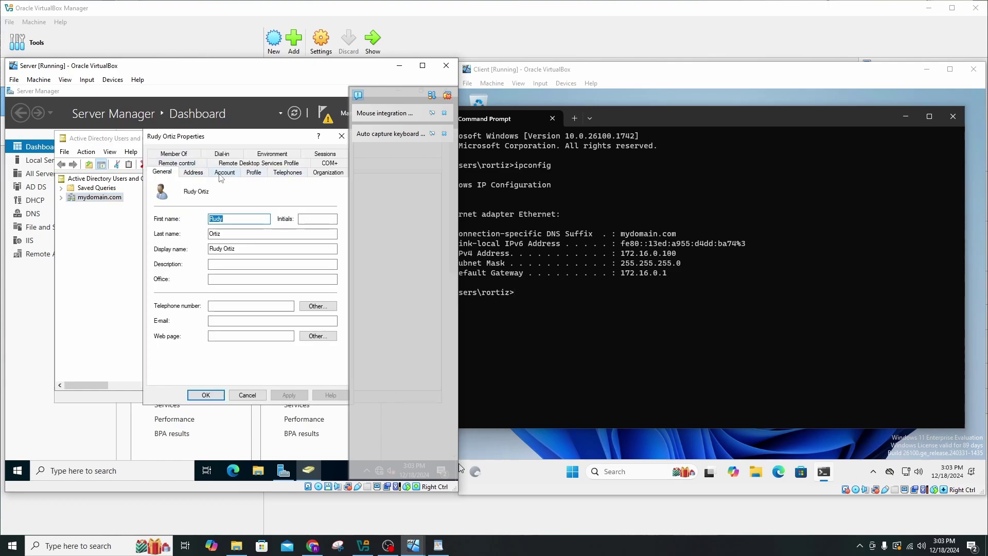
left_click(203, 175)
left_click(224, 174)
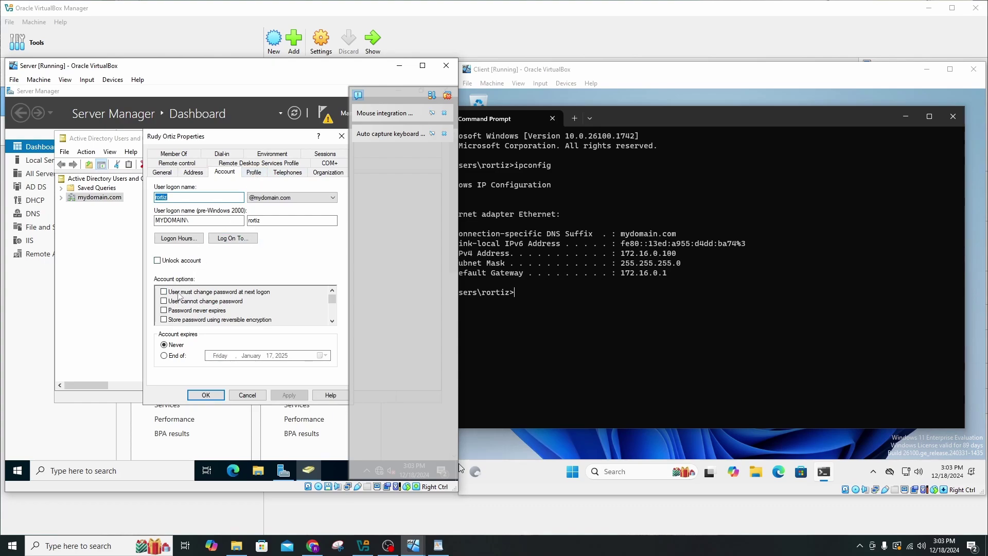
left_click(164, 292)
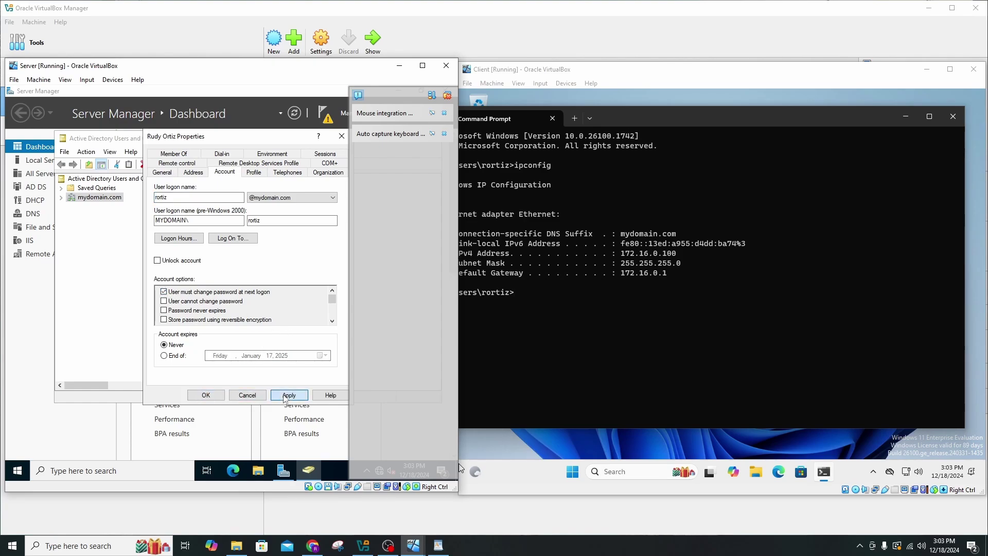
left_click(286, 396)
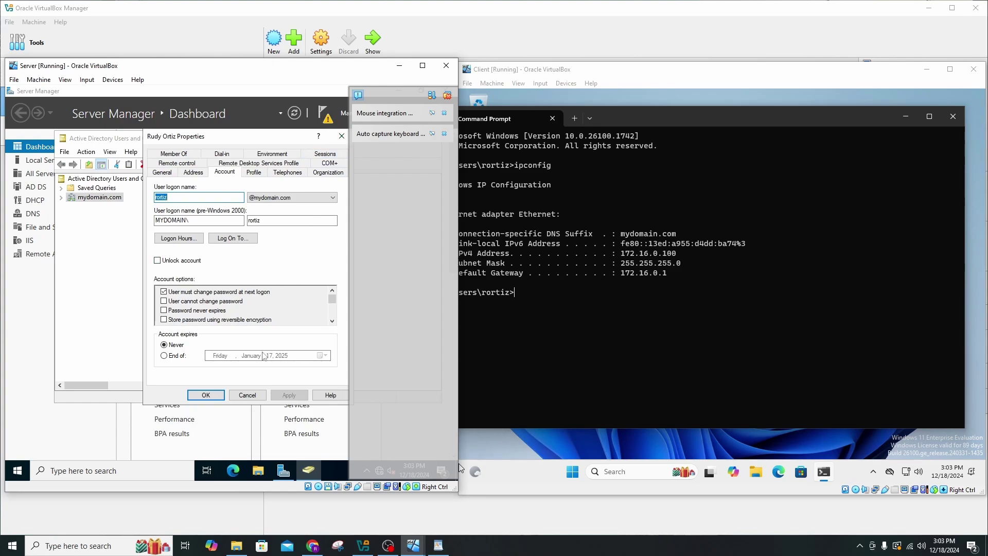
left_click(215, 395)
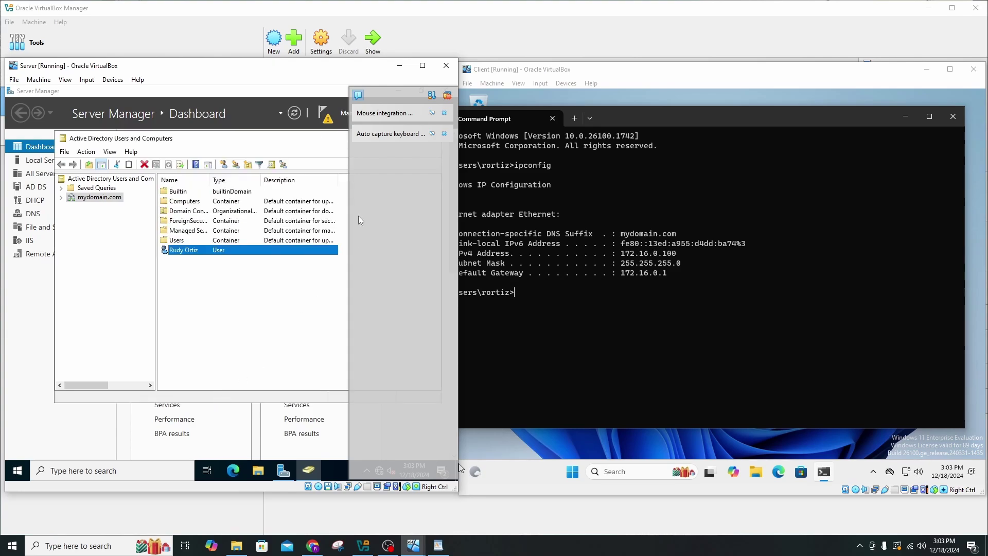
Close the Client VM's Command Prompt and sign the domain user out via the Start account card.
left_click(572, 89)
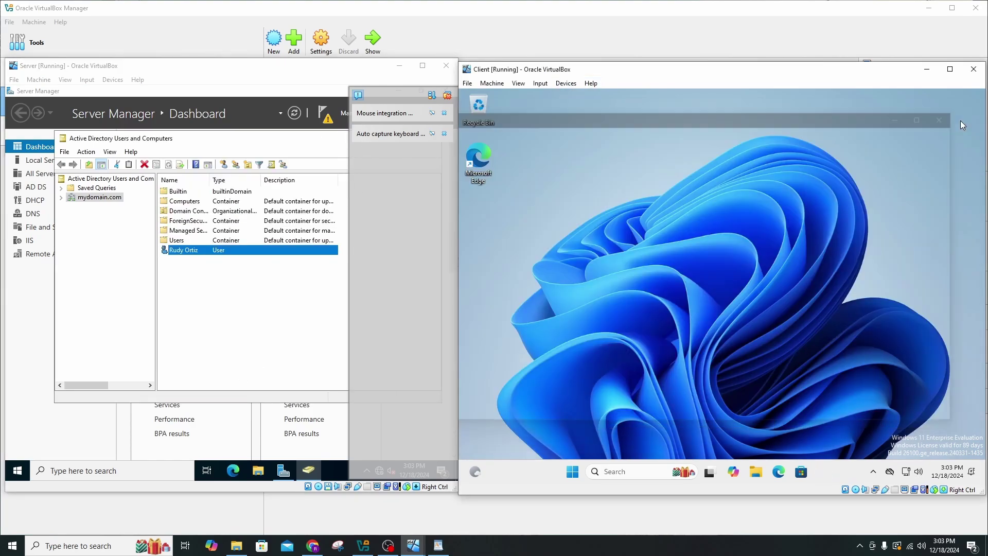
left_click(956, 118)
left_click(595, 471)
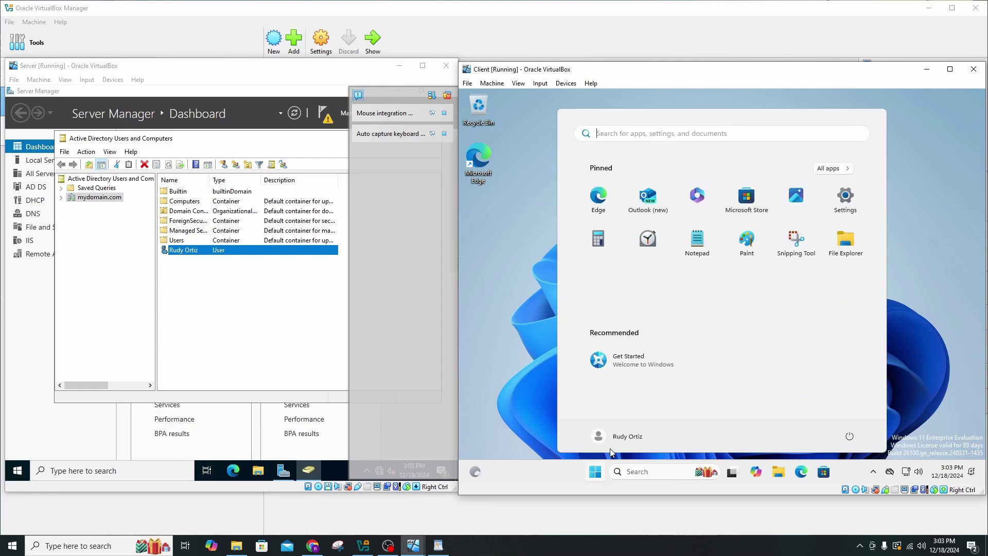
left_click(849, 436)
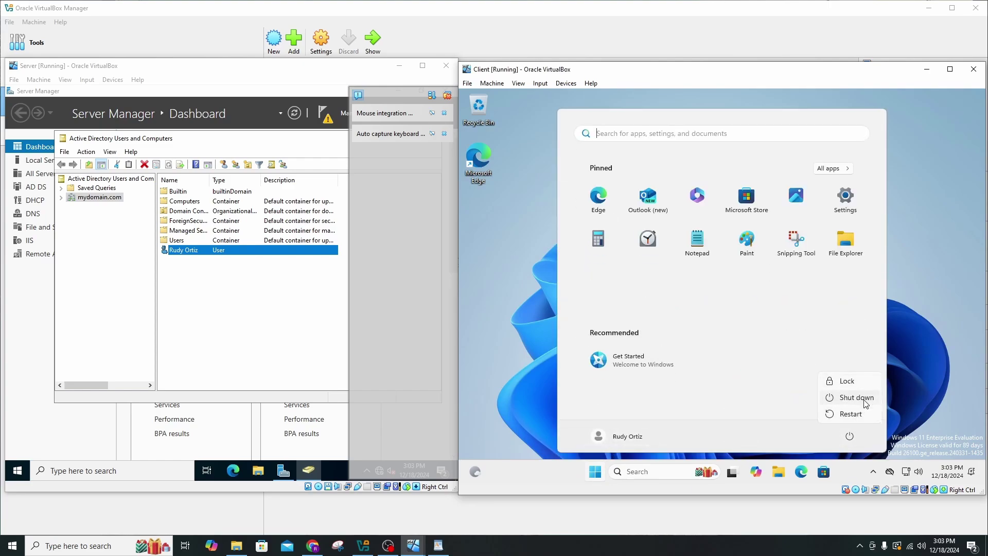
left_click(621, 441)
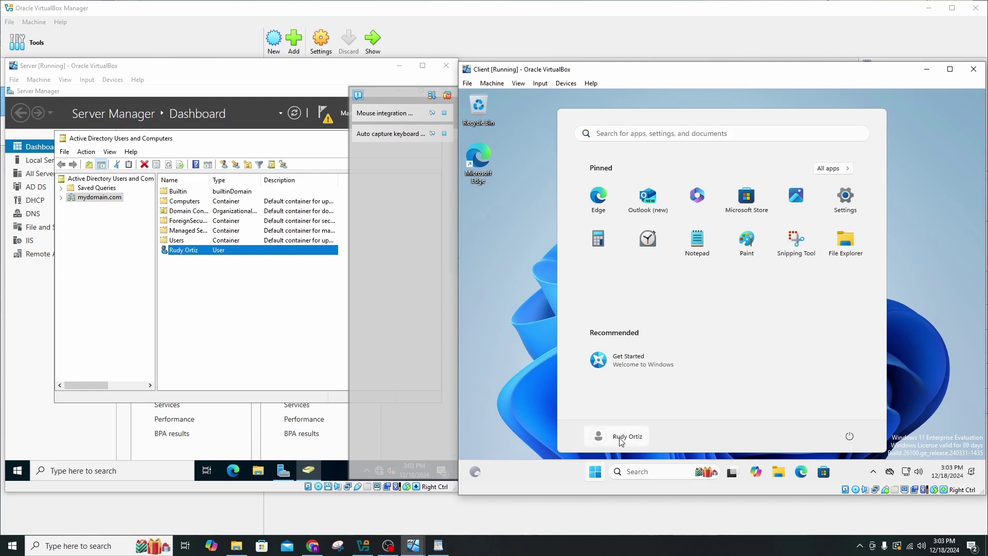
left_click(621, 440)
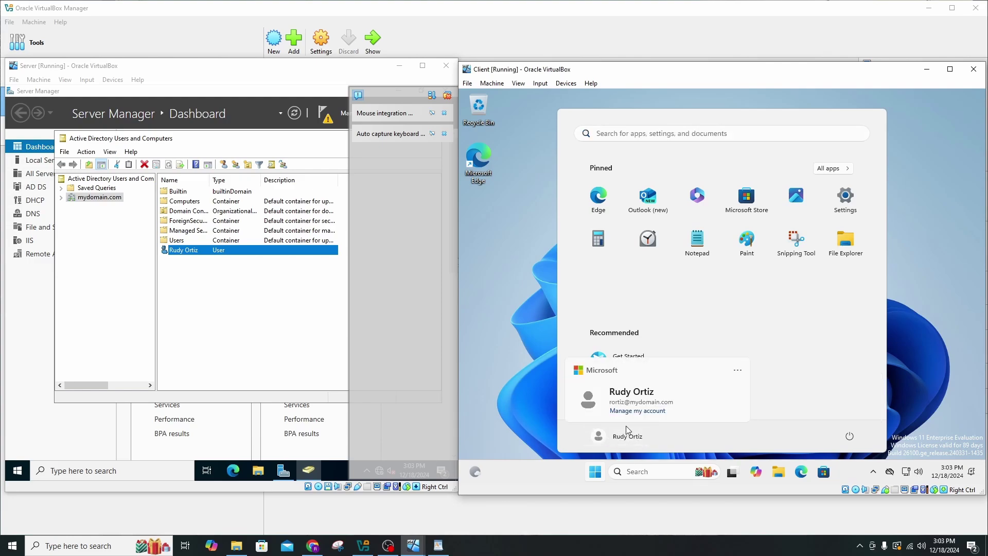
left_click(737, 370)
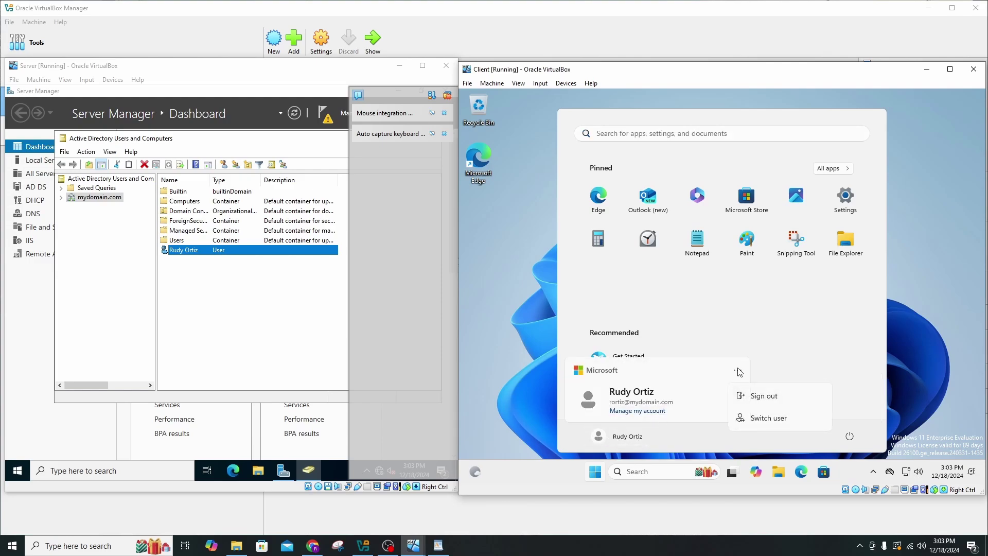
left_click(763, 395)
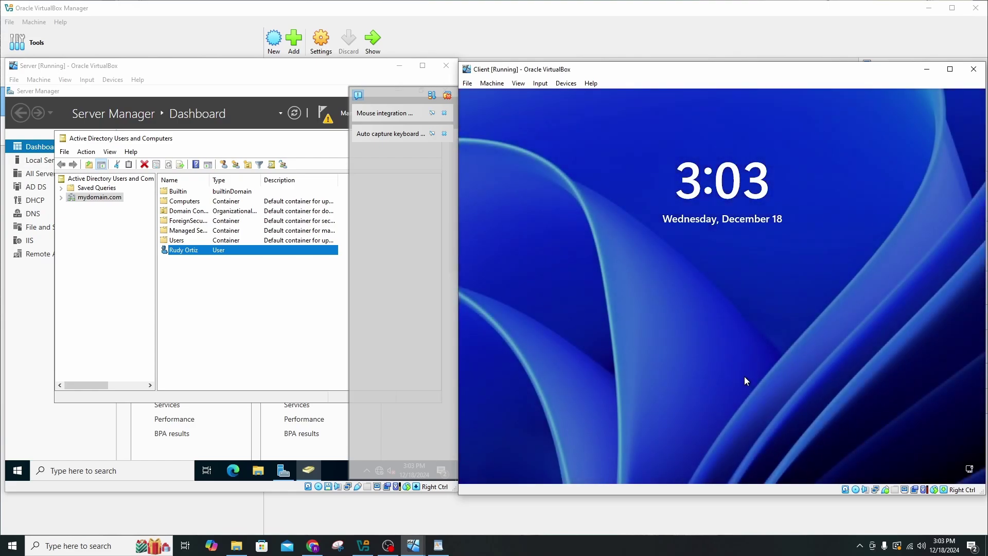
Dismiss the Client VM lock screen and sign in with the domain user's current password.
left_click(744, 376)
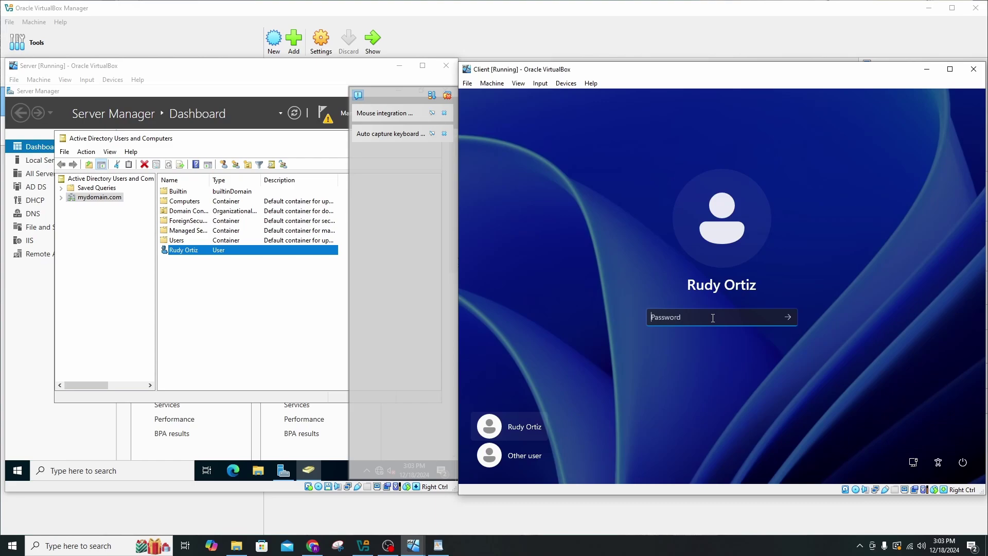
type("P@••••")
key("Return")
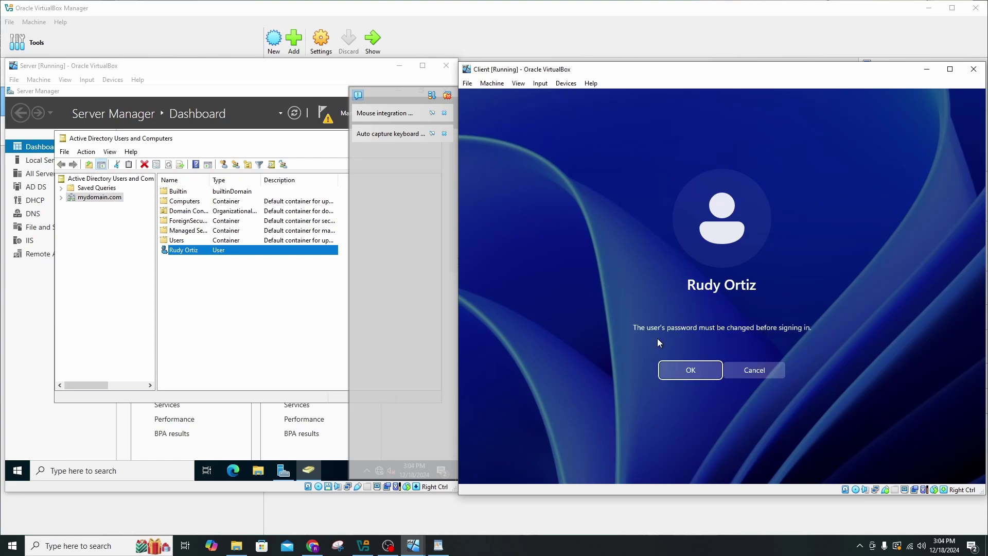
Set and confirm a new password at the change prompt, then continue signing in.
left_click(690, 371)
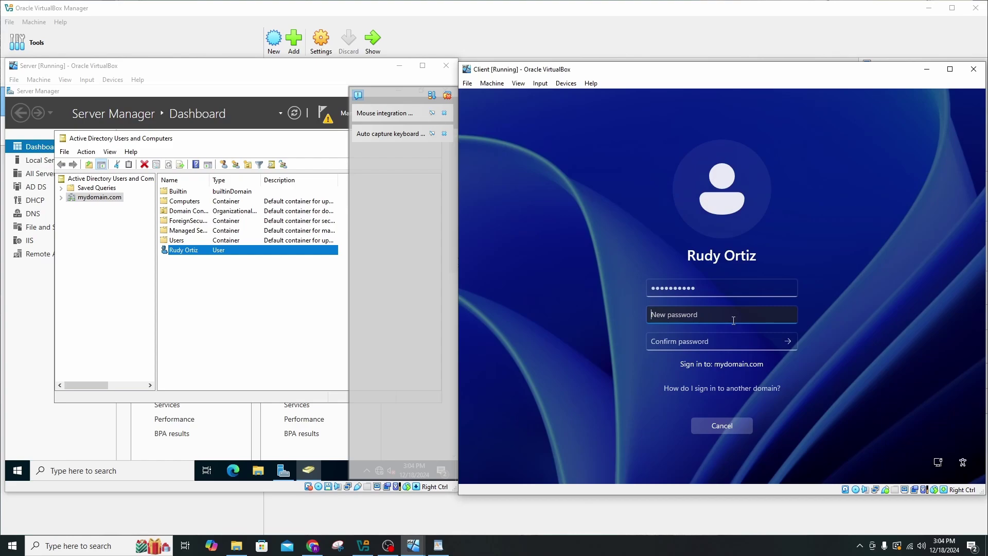
type("•••••••••••••")
key("Tab")
type("•")
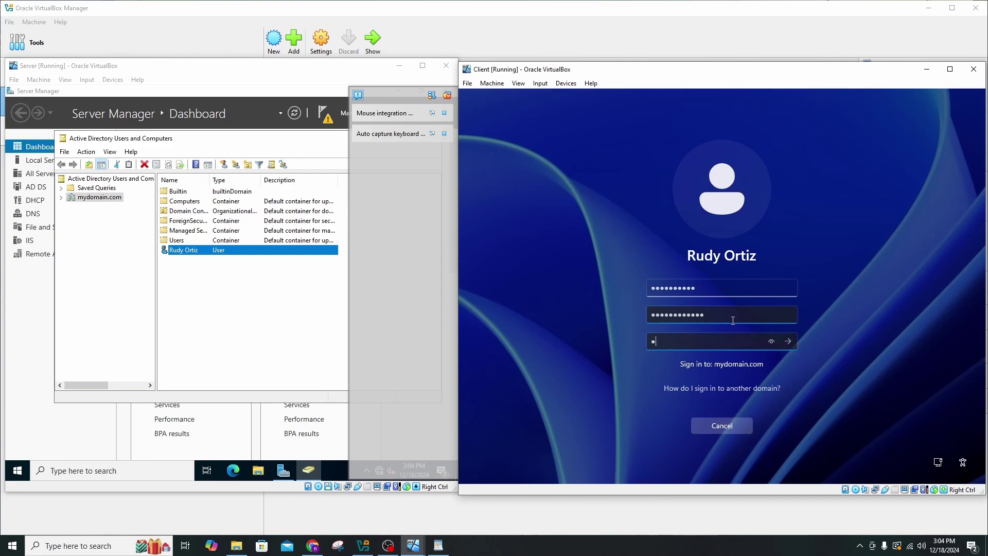
type("••••••••••••")
key("Return")
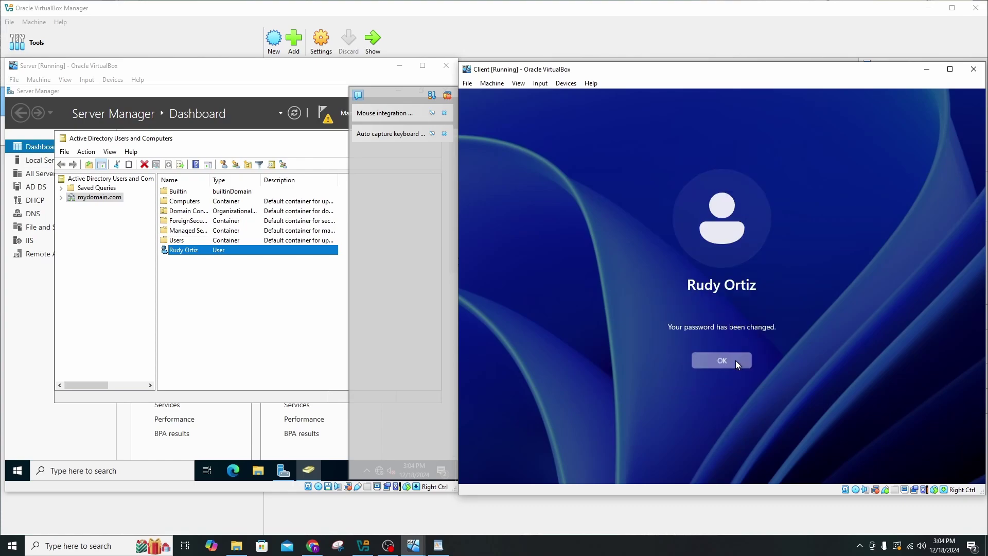
left_click(735, 360)
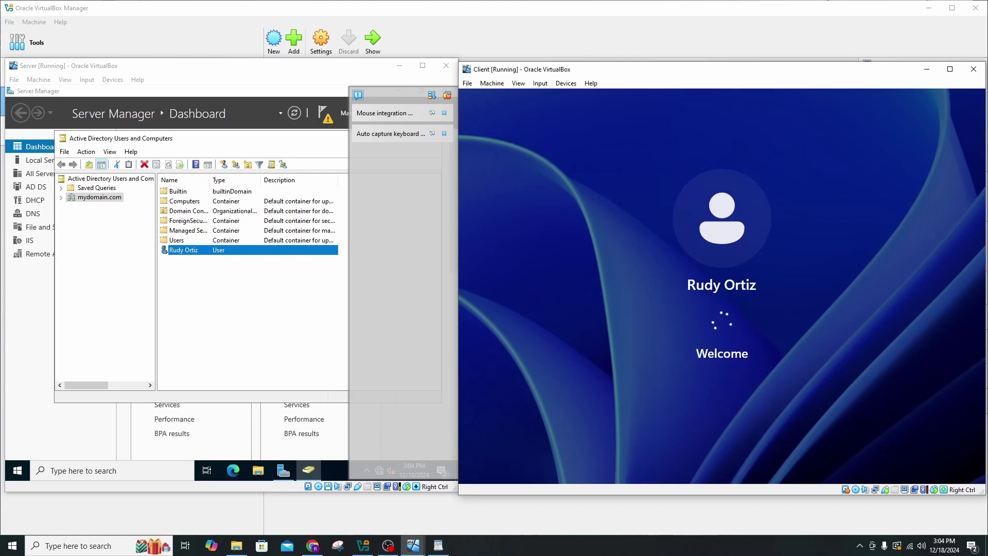